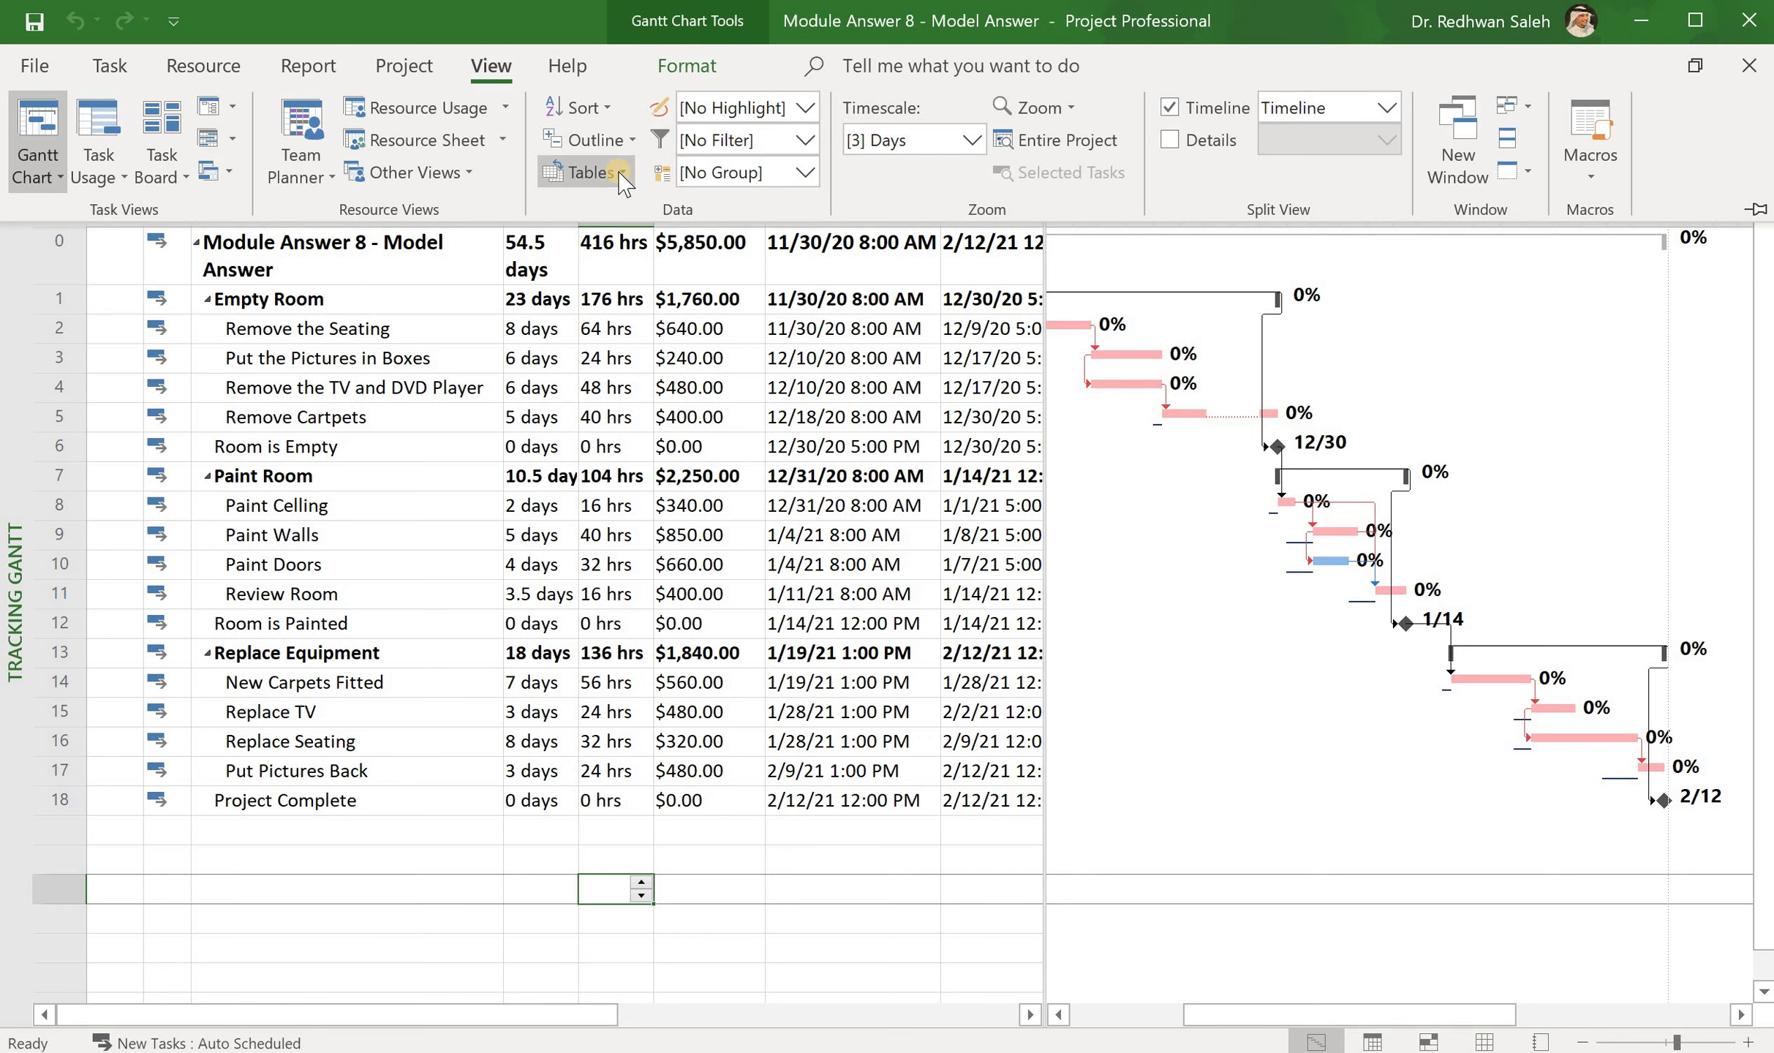
- Apply the built-in Variance table to the Tracking Gantt view
left_click(618, 172)
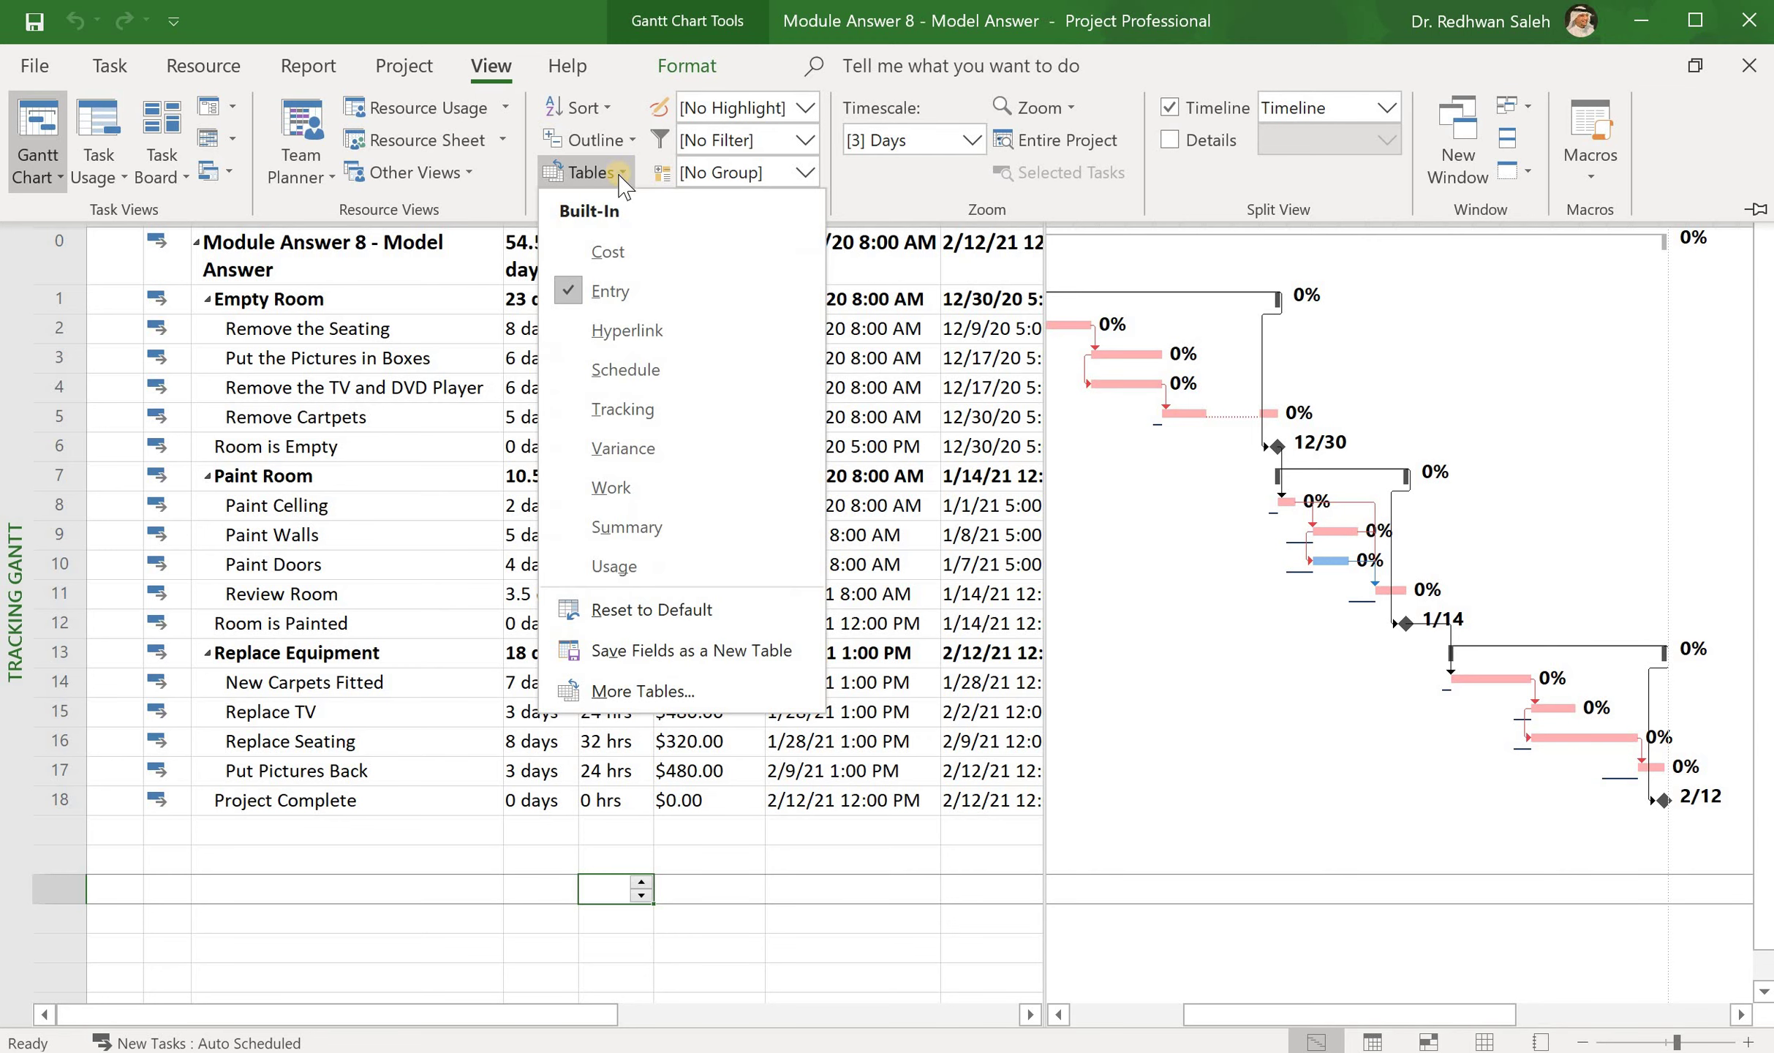
left_click(622, 449)
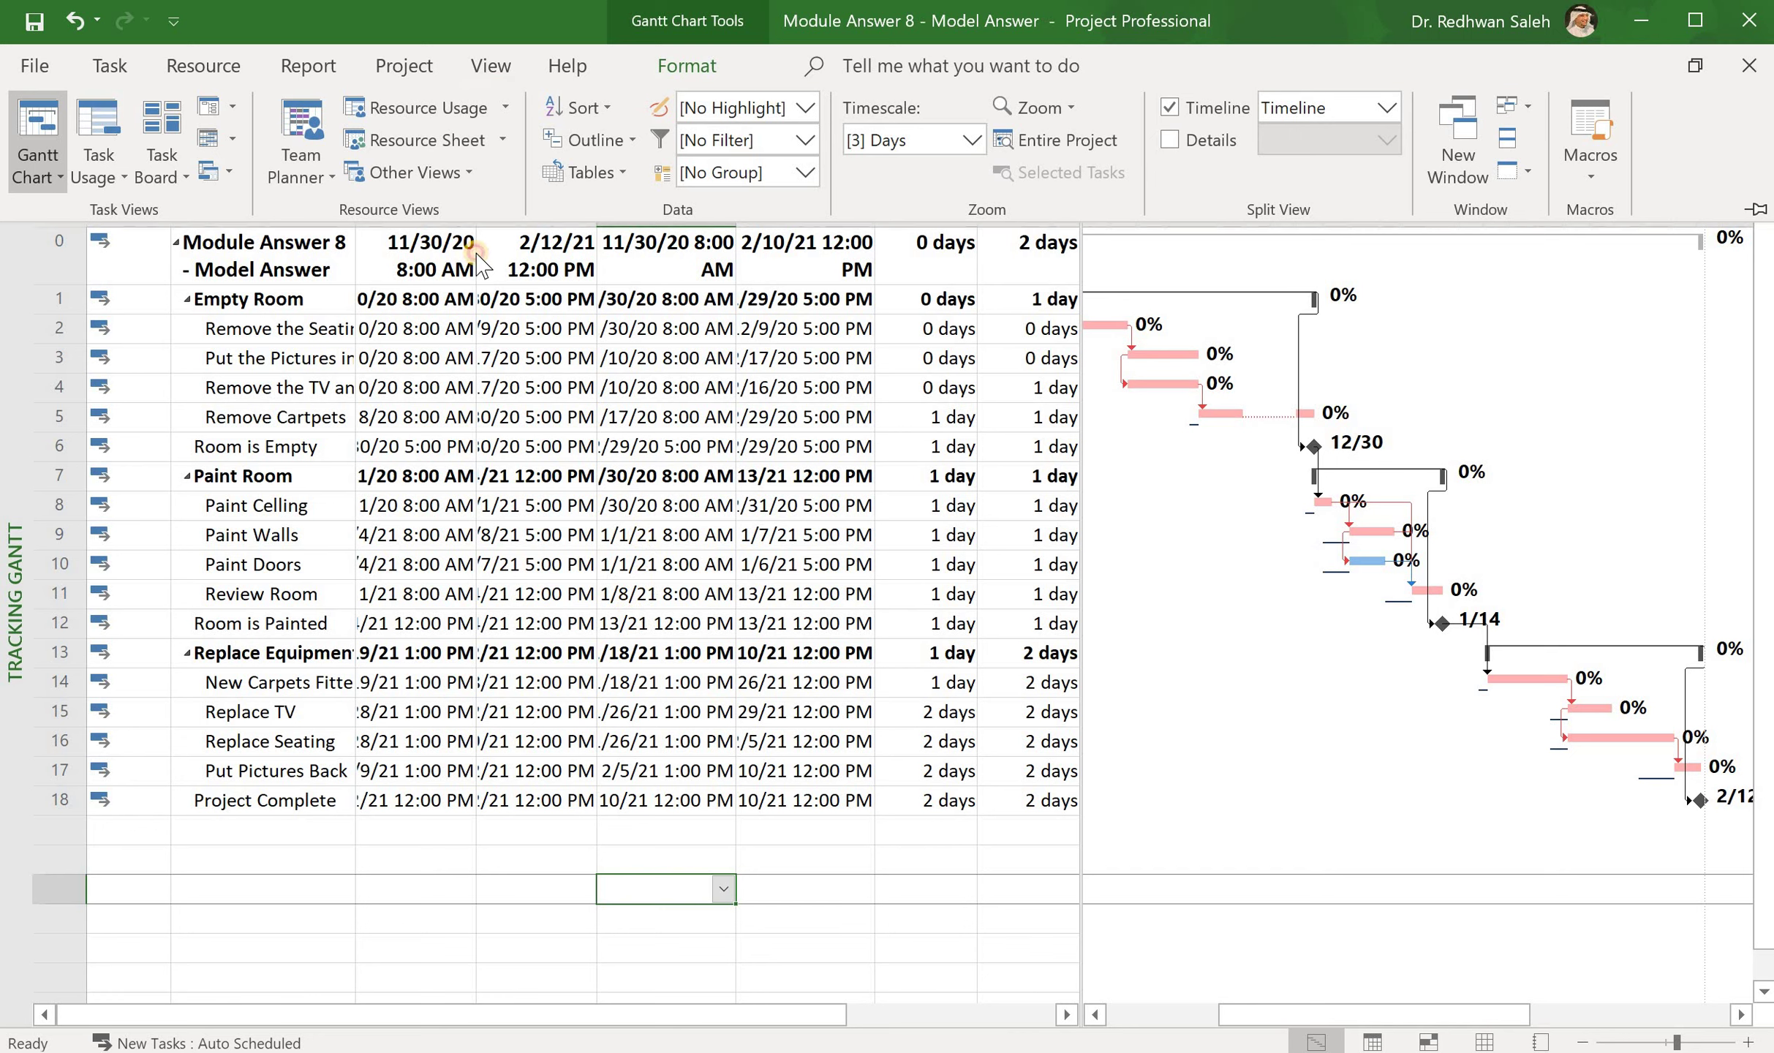
left_click(479, 263)
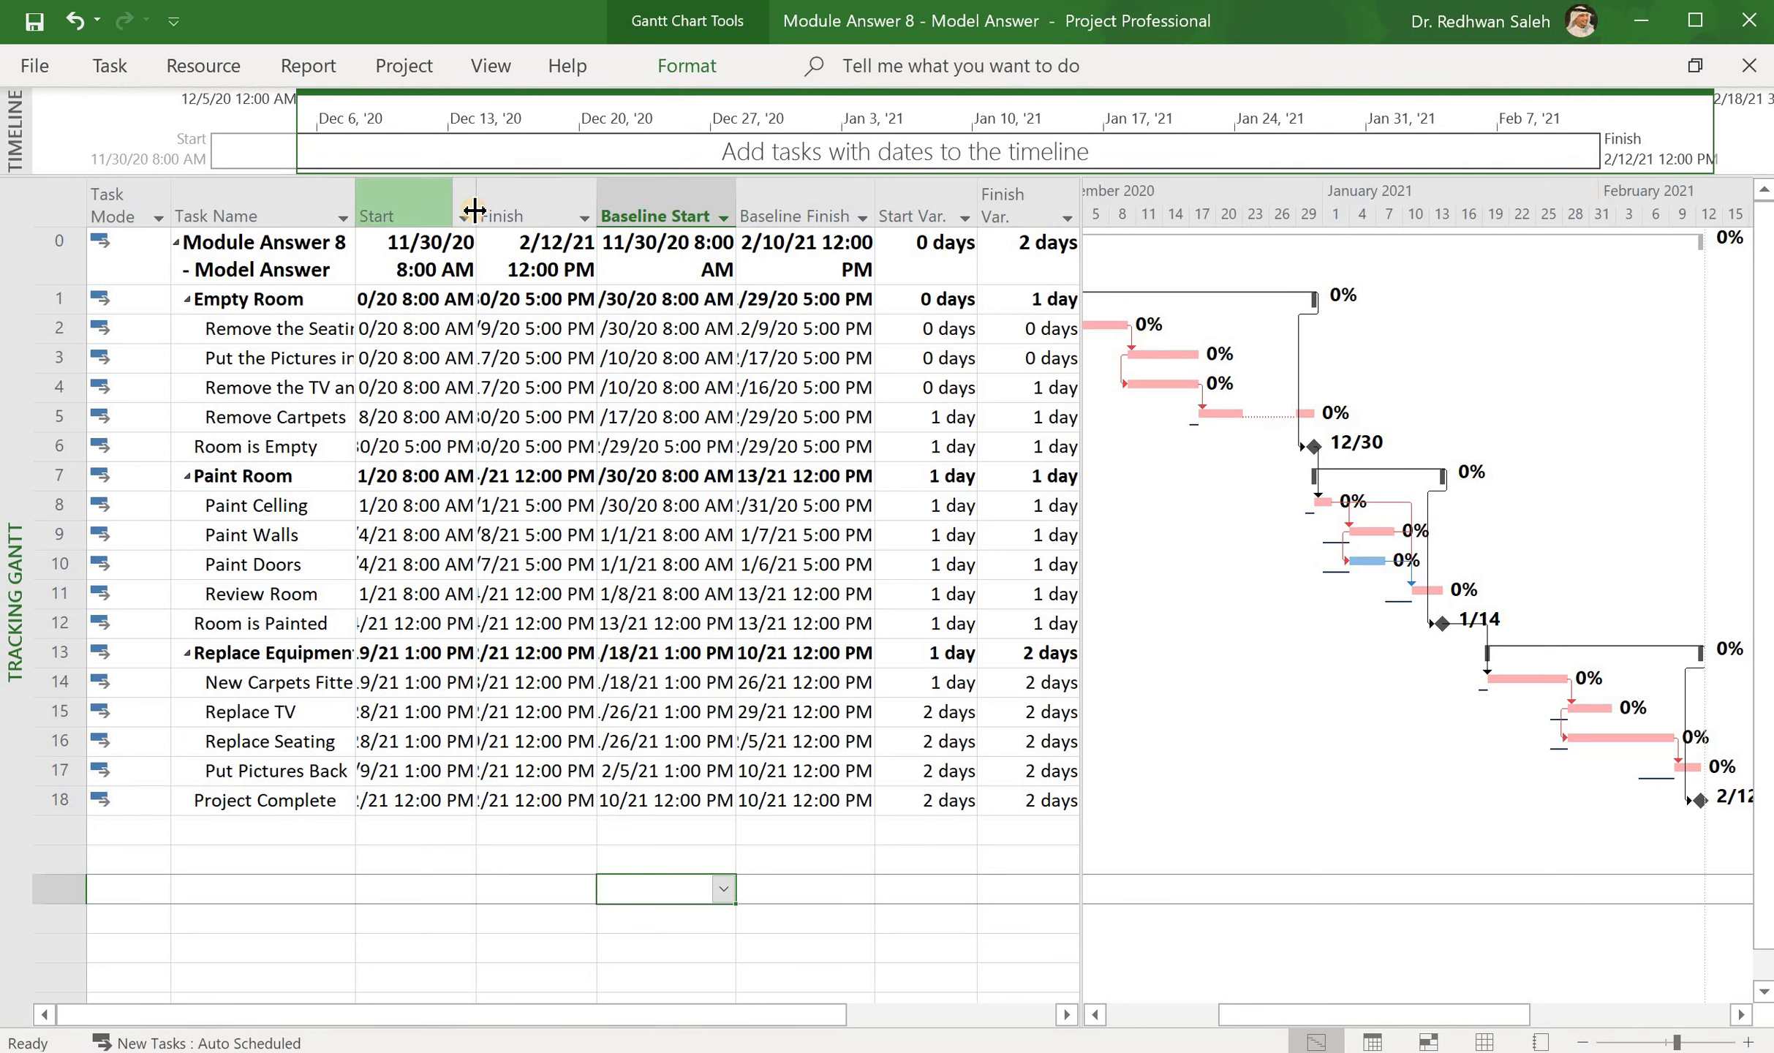
- Widen the Start, Finish, Baseline Start and Baseline Finish columns to fit their full dates and times
double_click(473, 210)
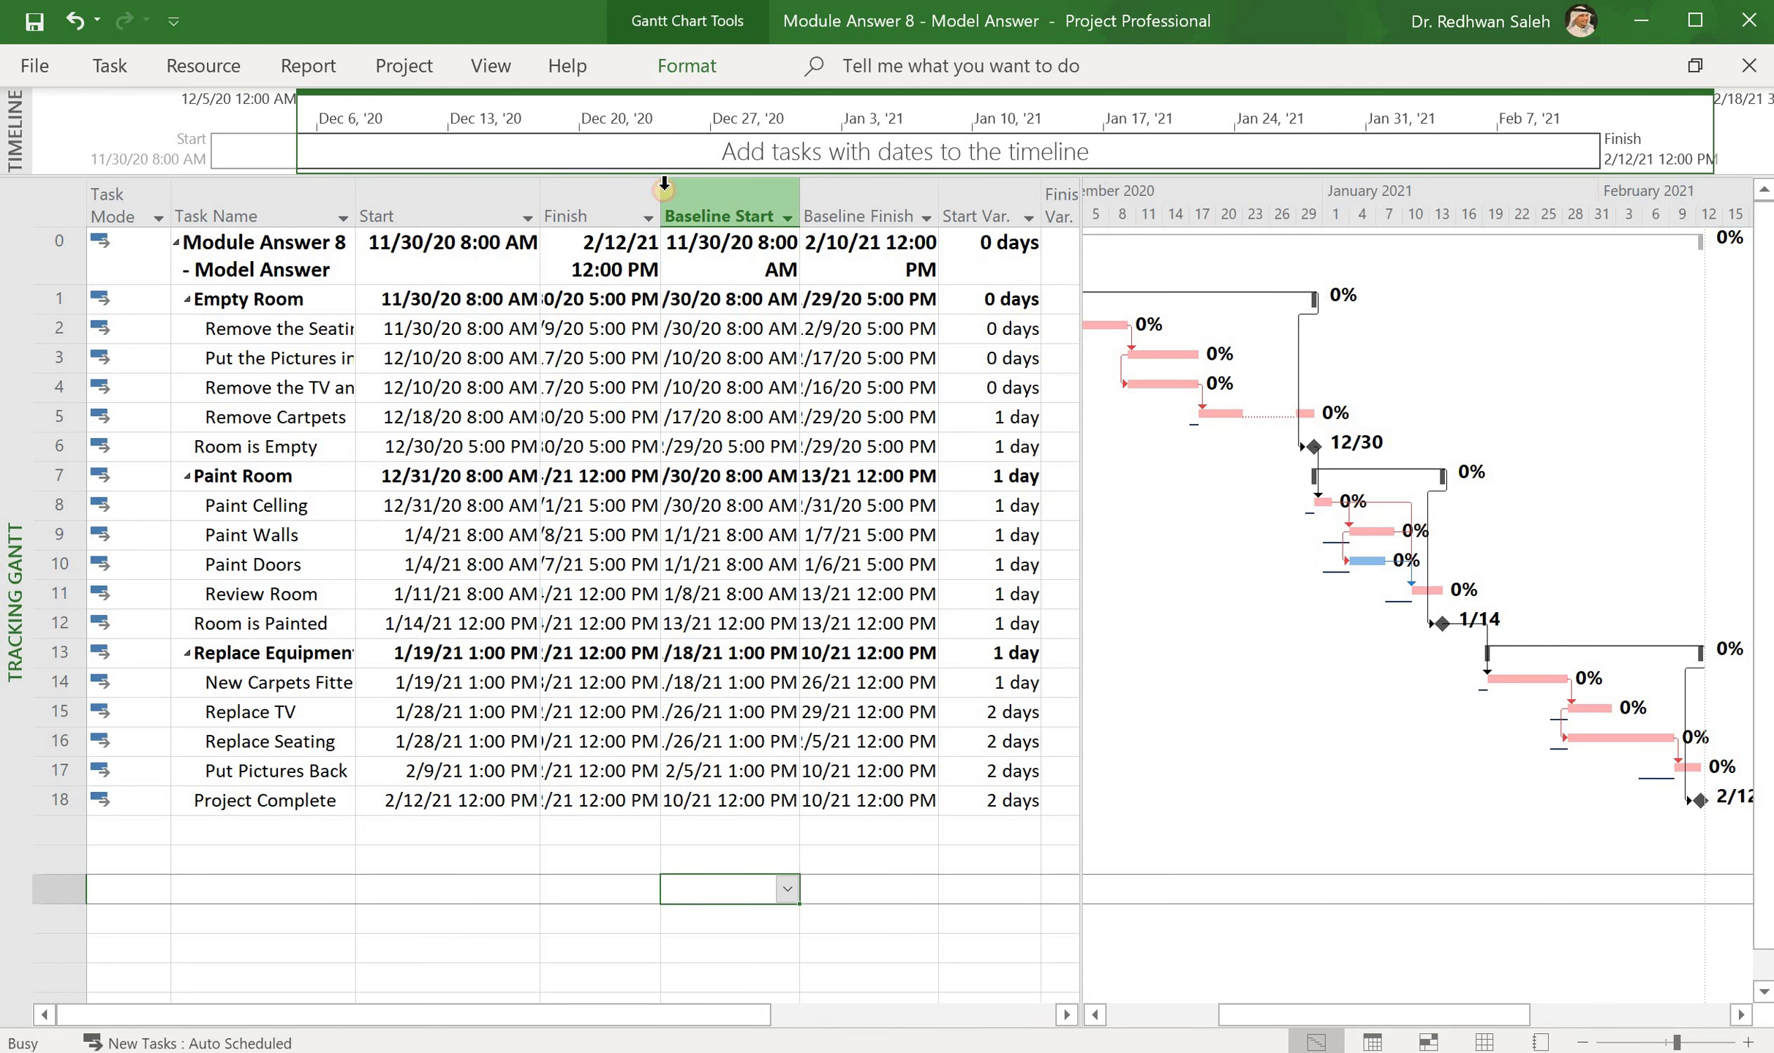
double_click(662, 188)
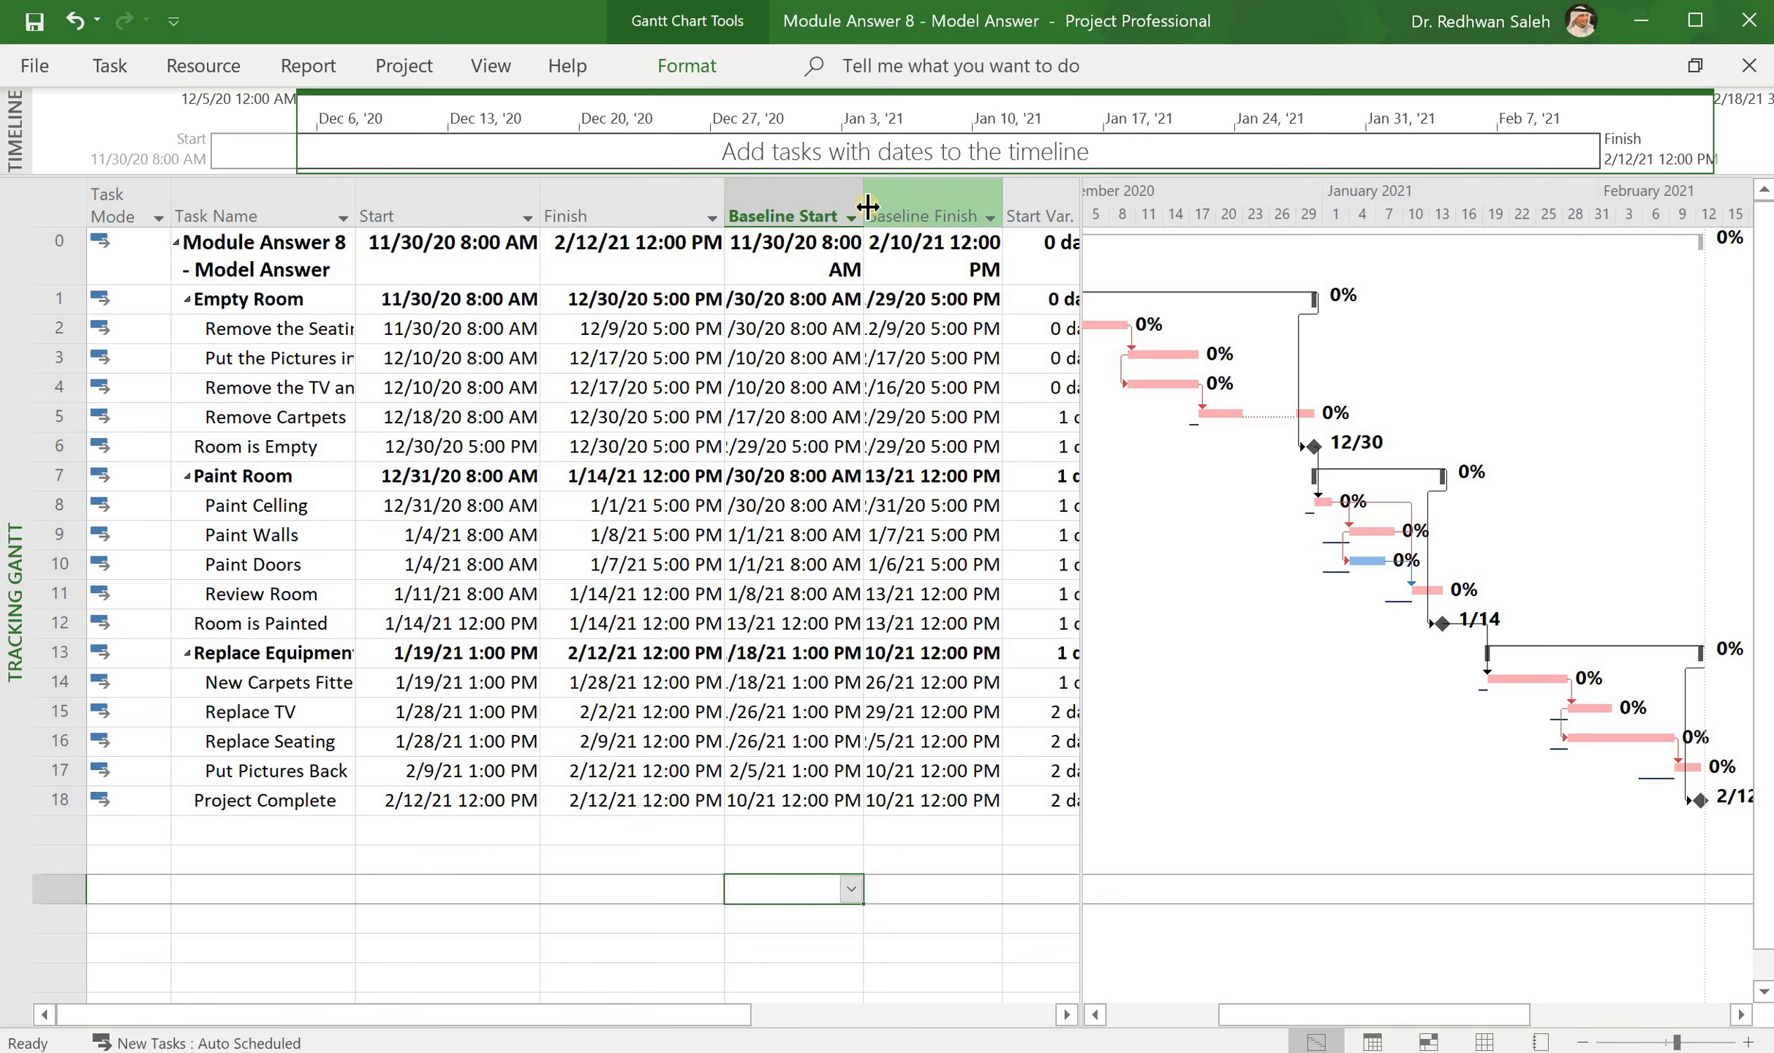
double_click(864, 206)
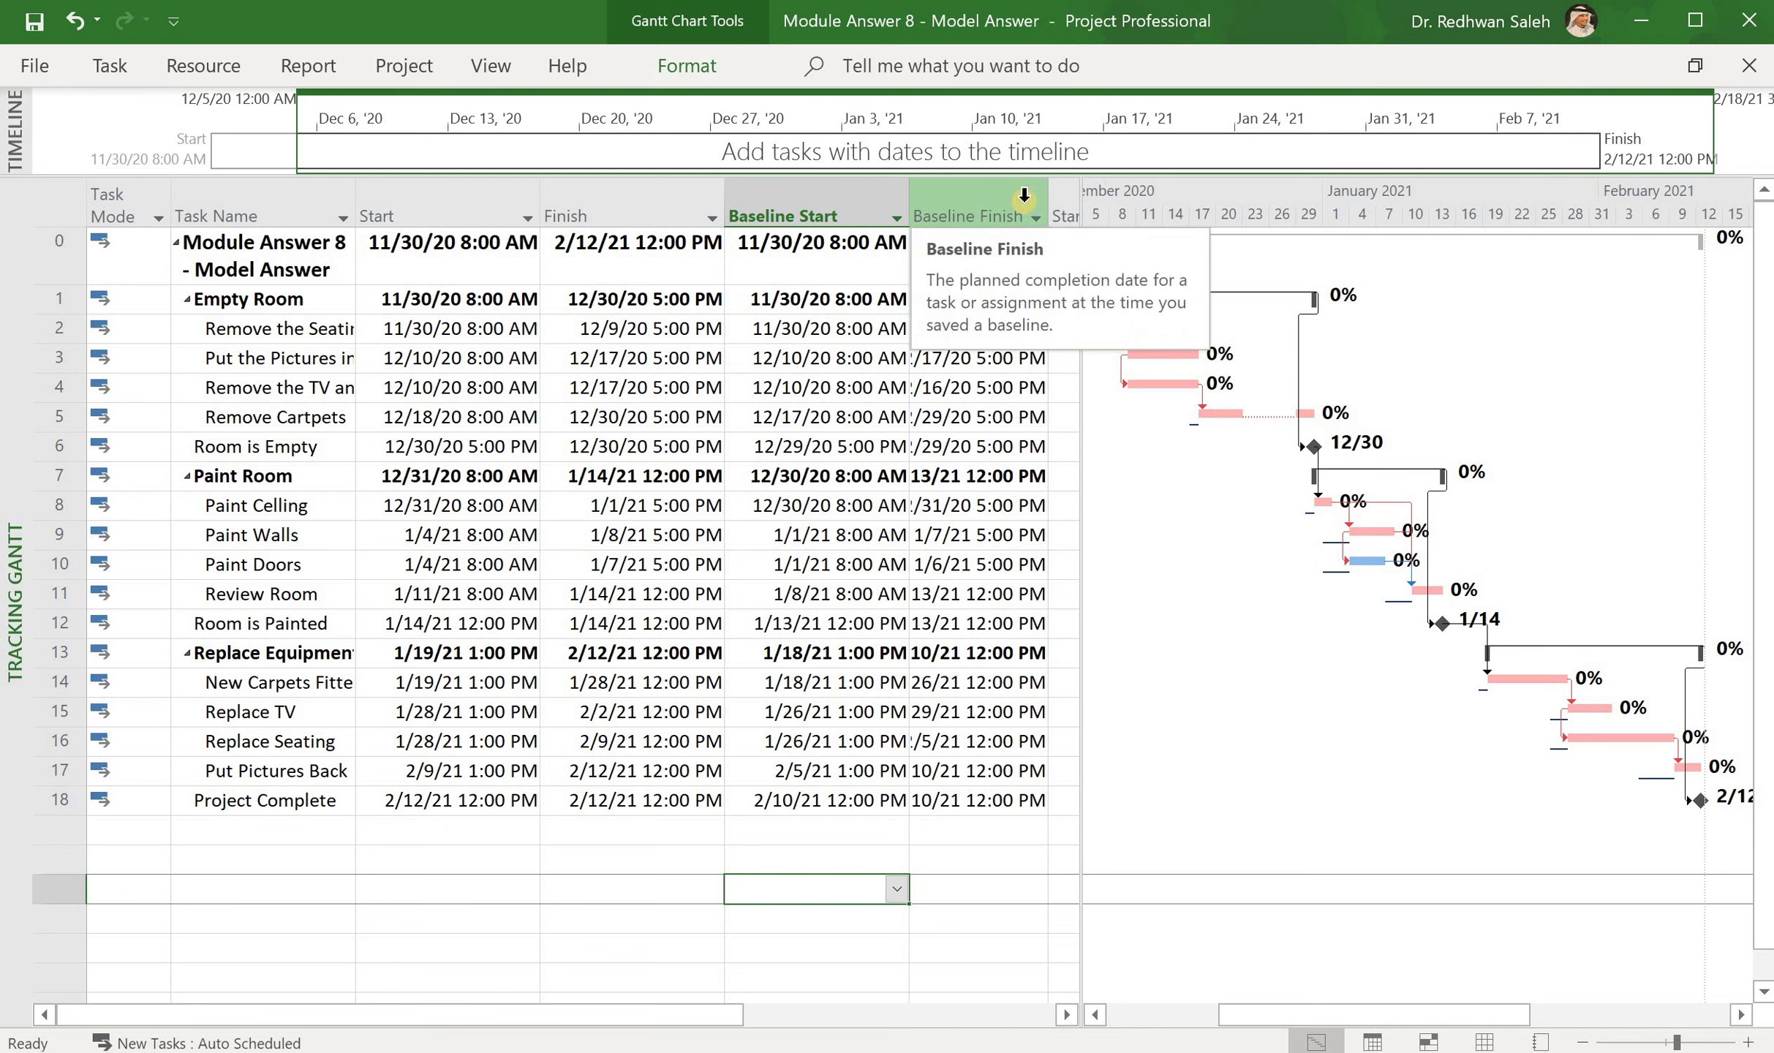
double_click(1049, 196)
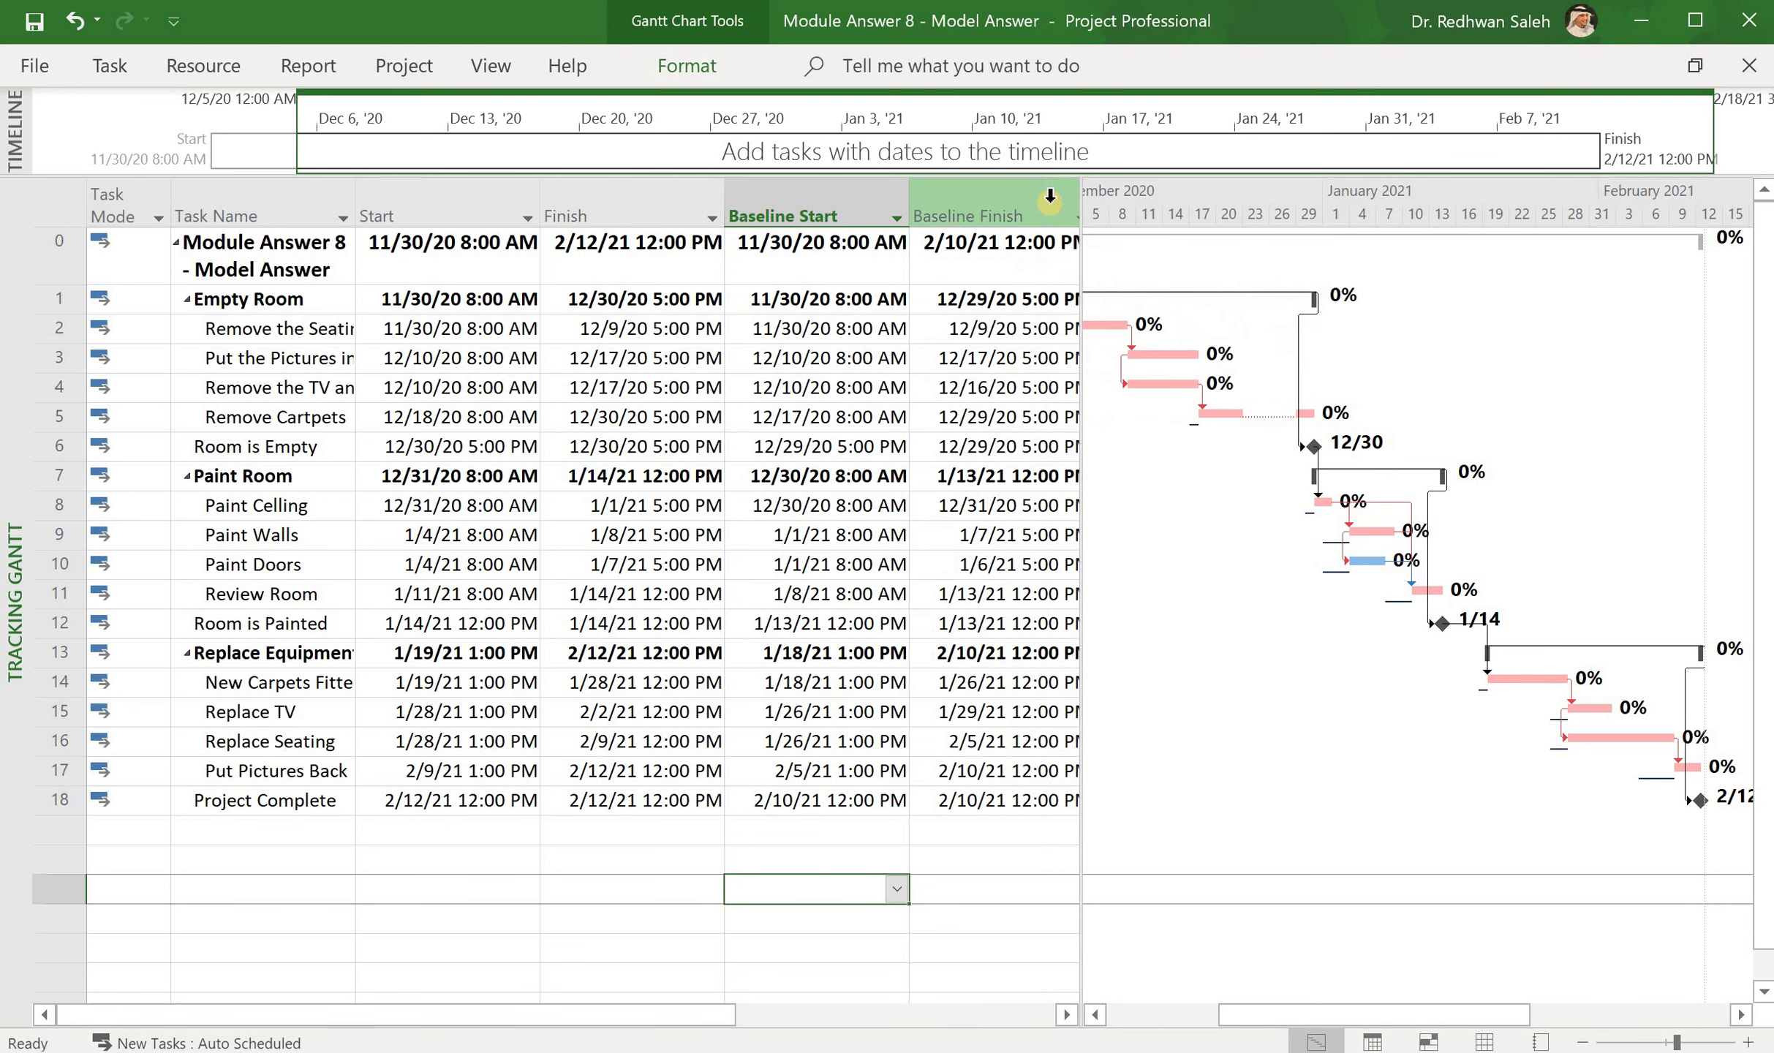
- Enlarge the task table over the Gantt chart until the Finish Variance and Add New Column columns show completely
left_click_drag(1082, 664, 1211, 660)
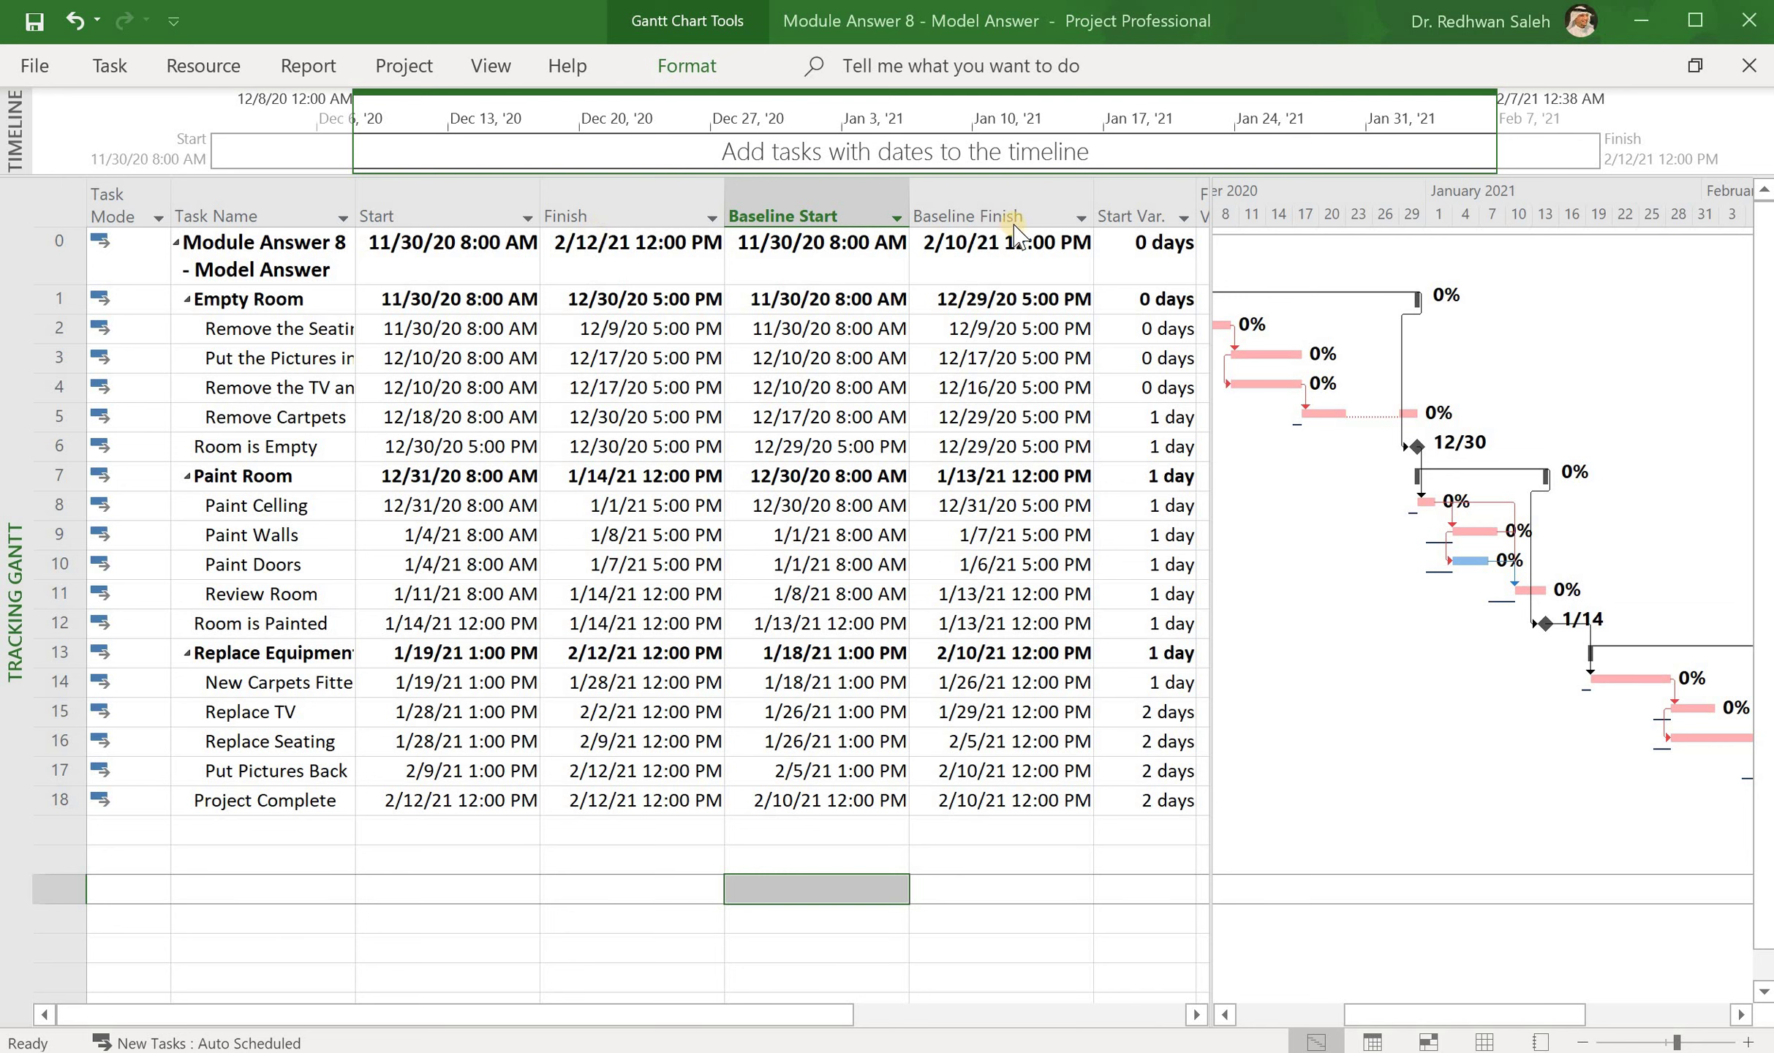
left_click(1217, 503)
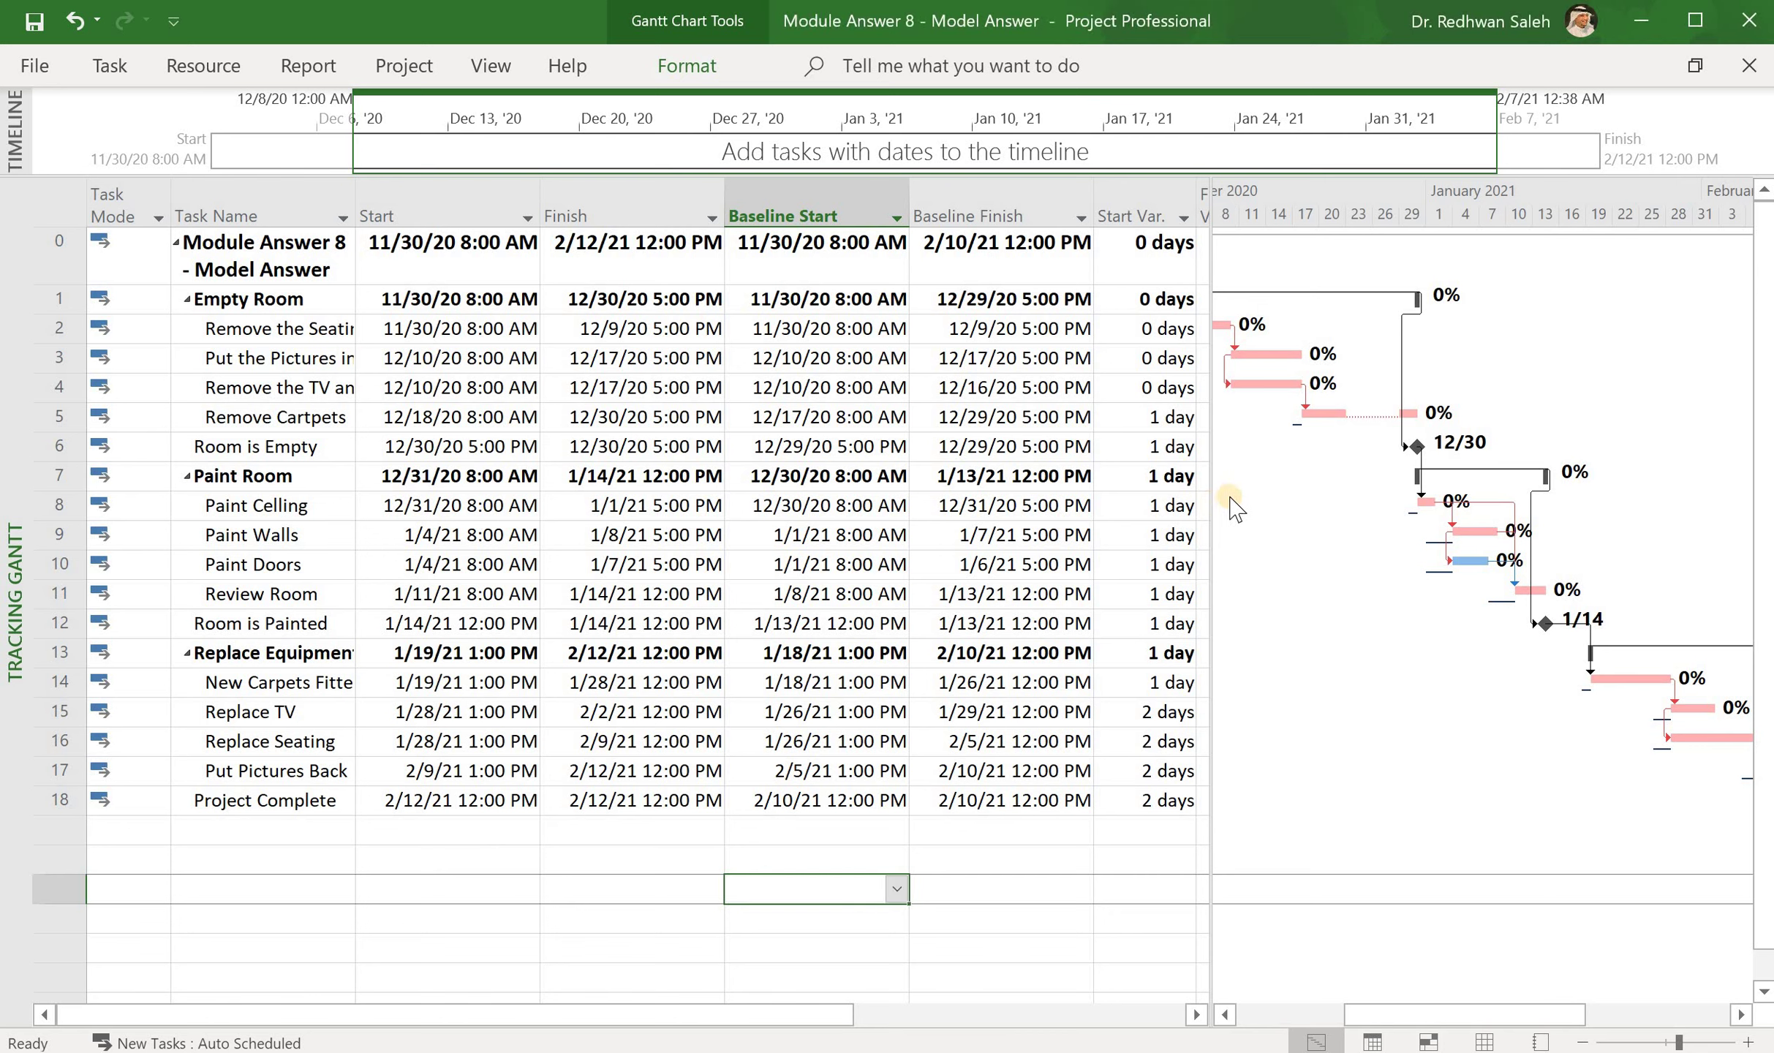
left_click_drag(1209, 503, 1383, 504)
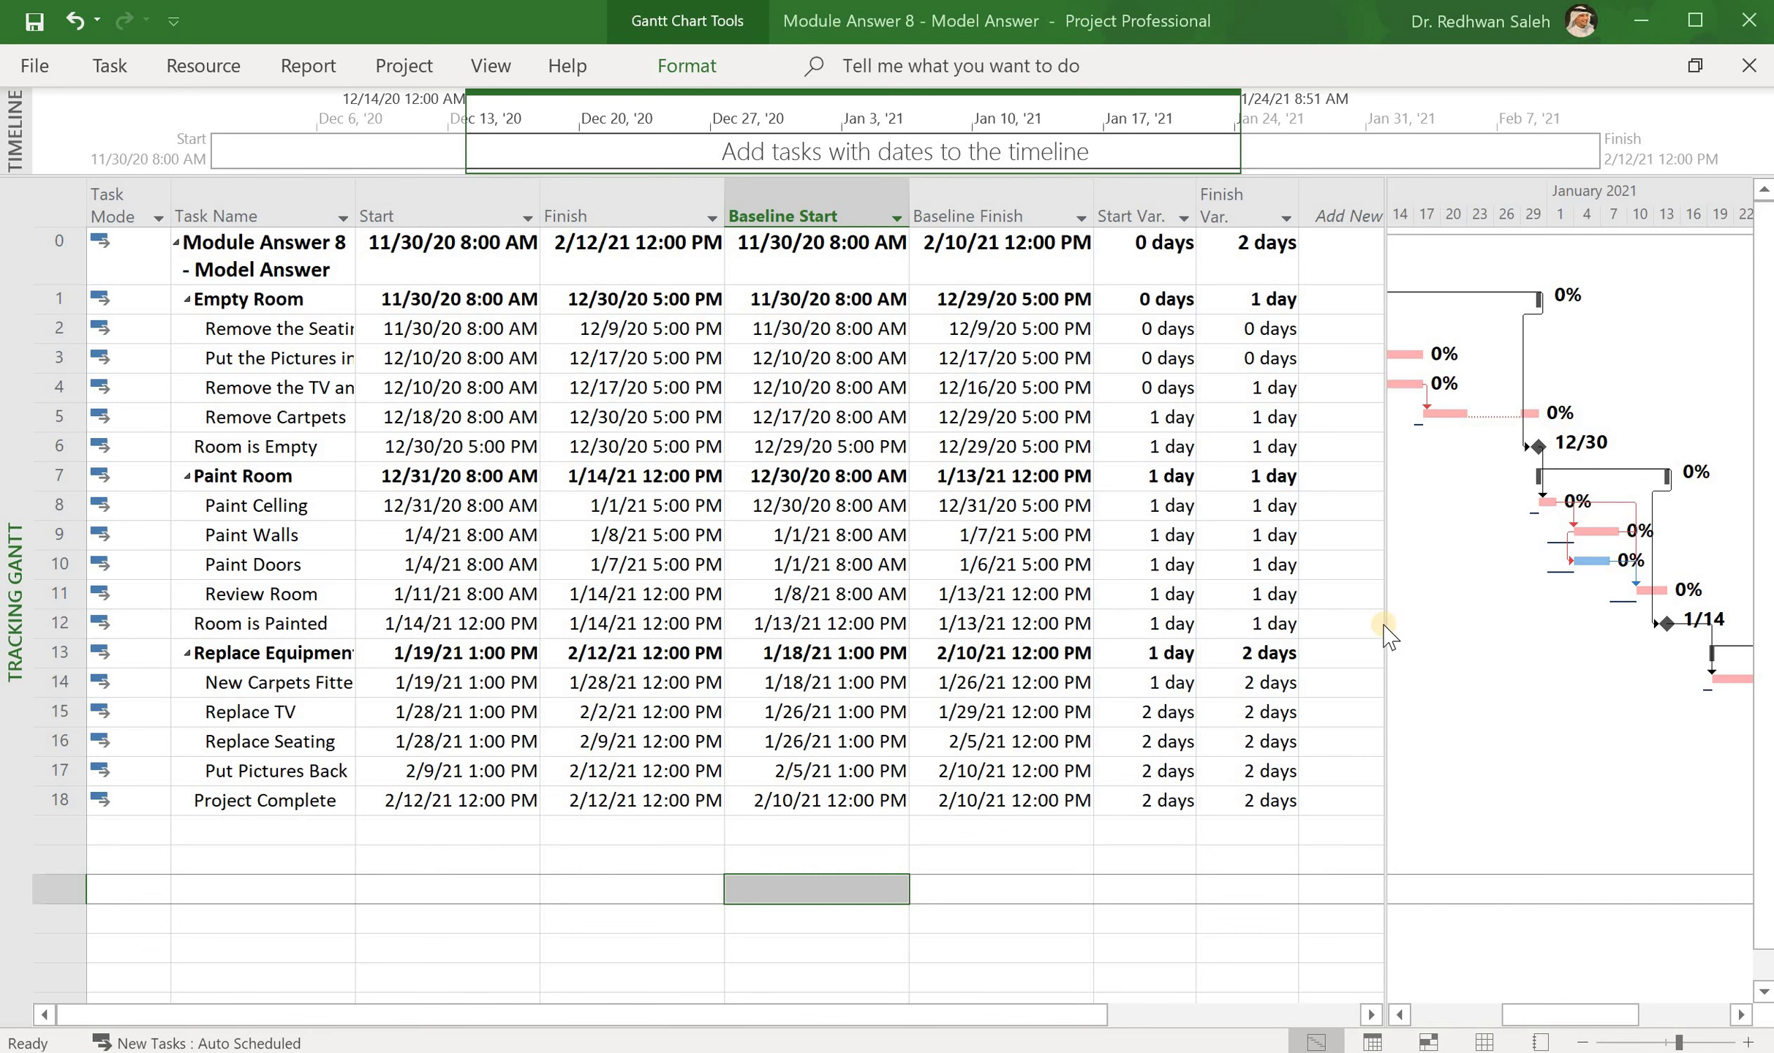
left_click_drag(1385, 629, 1542, 640)
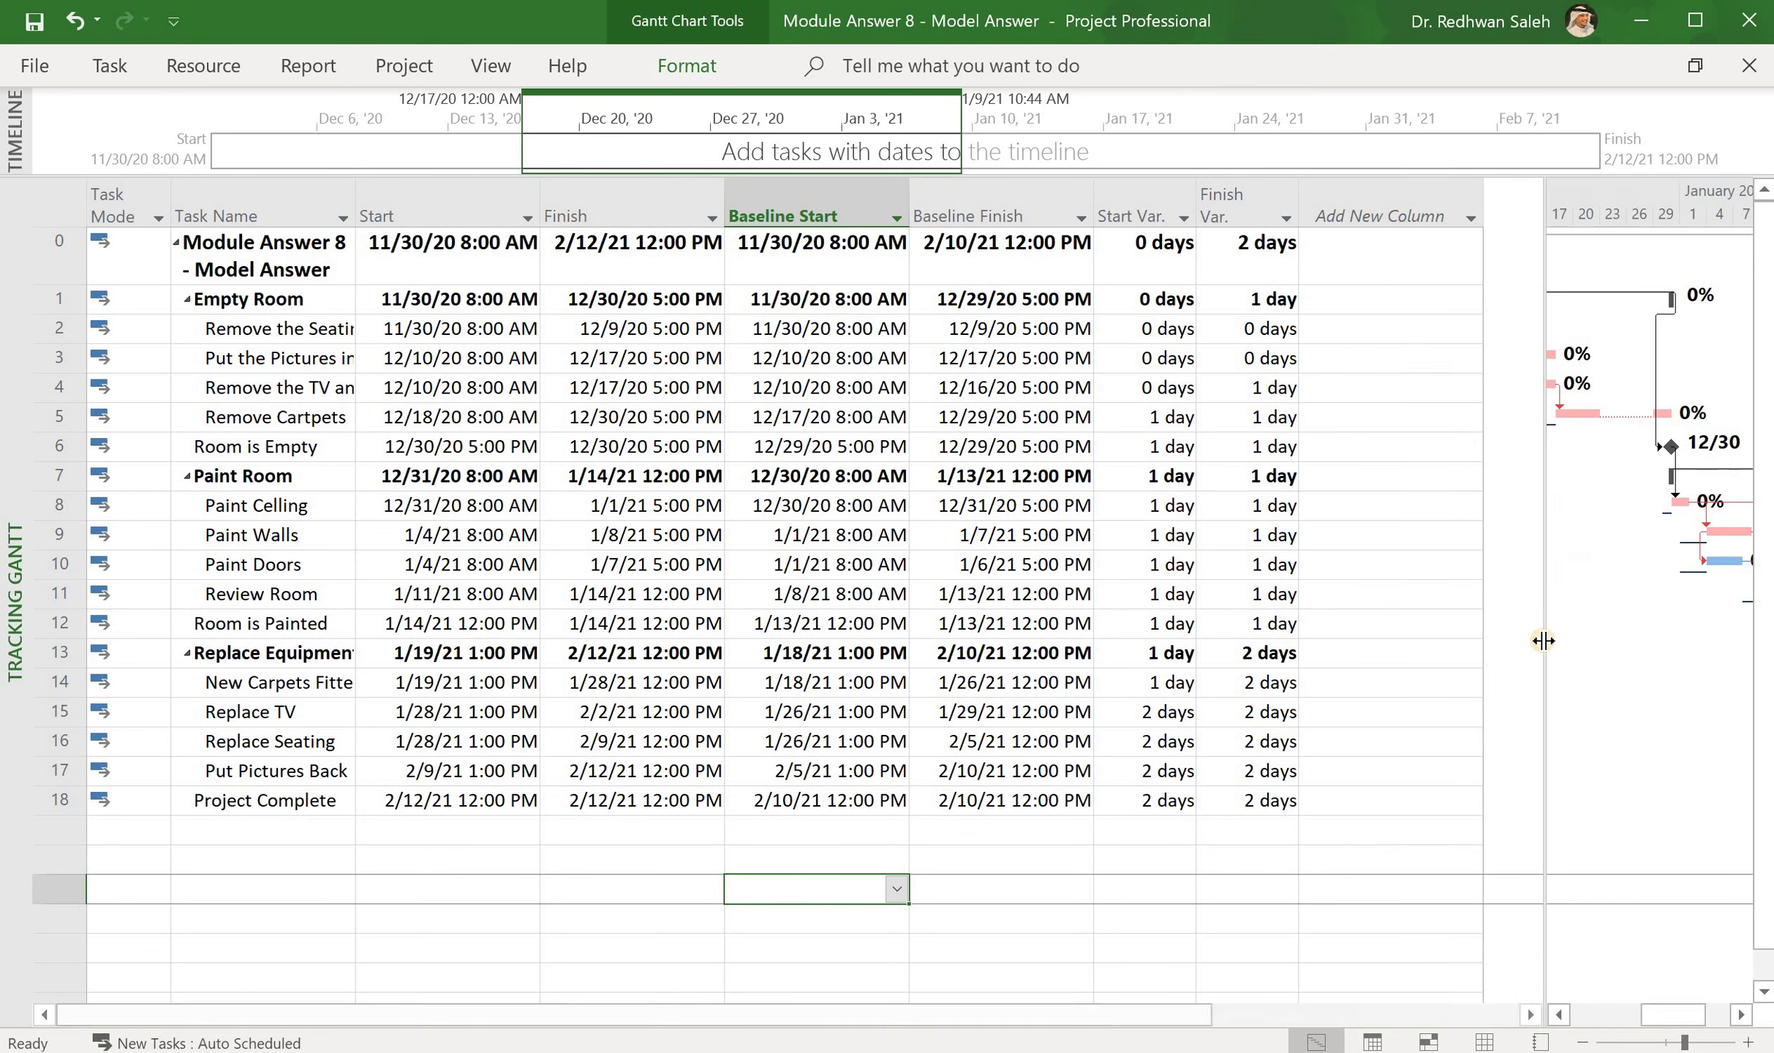
- Insert a Work Variance column after the Finish Variance column and narrow it so its heading wraps onto two lines
left_click(1378, 215)
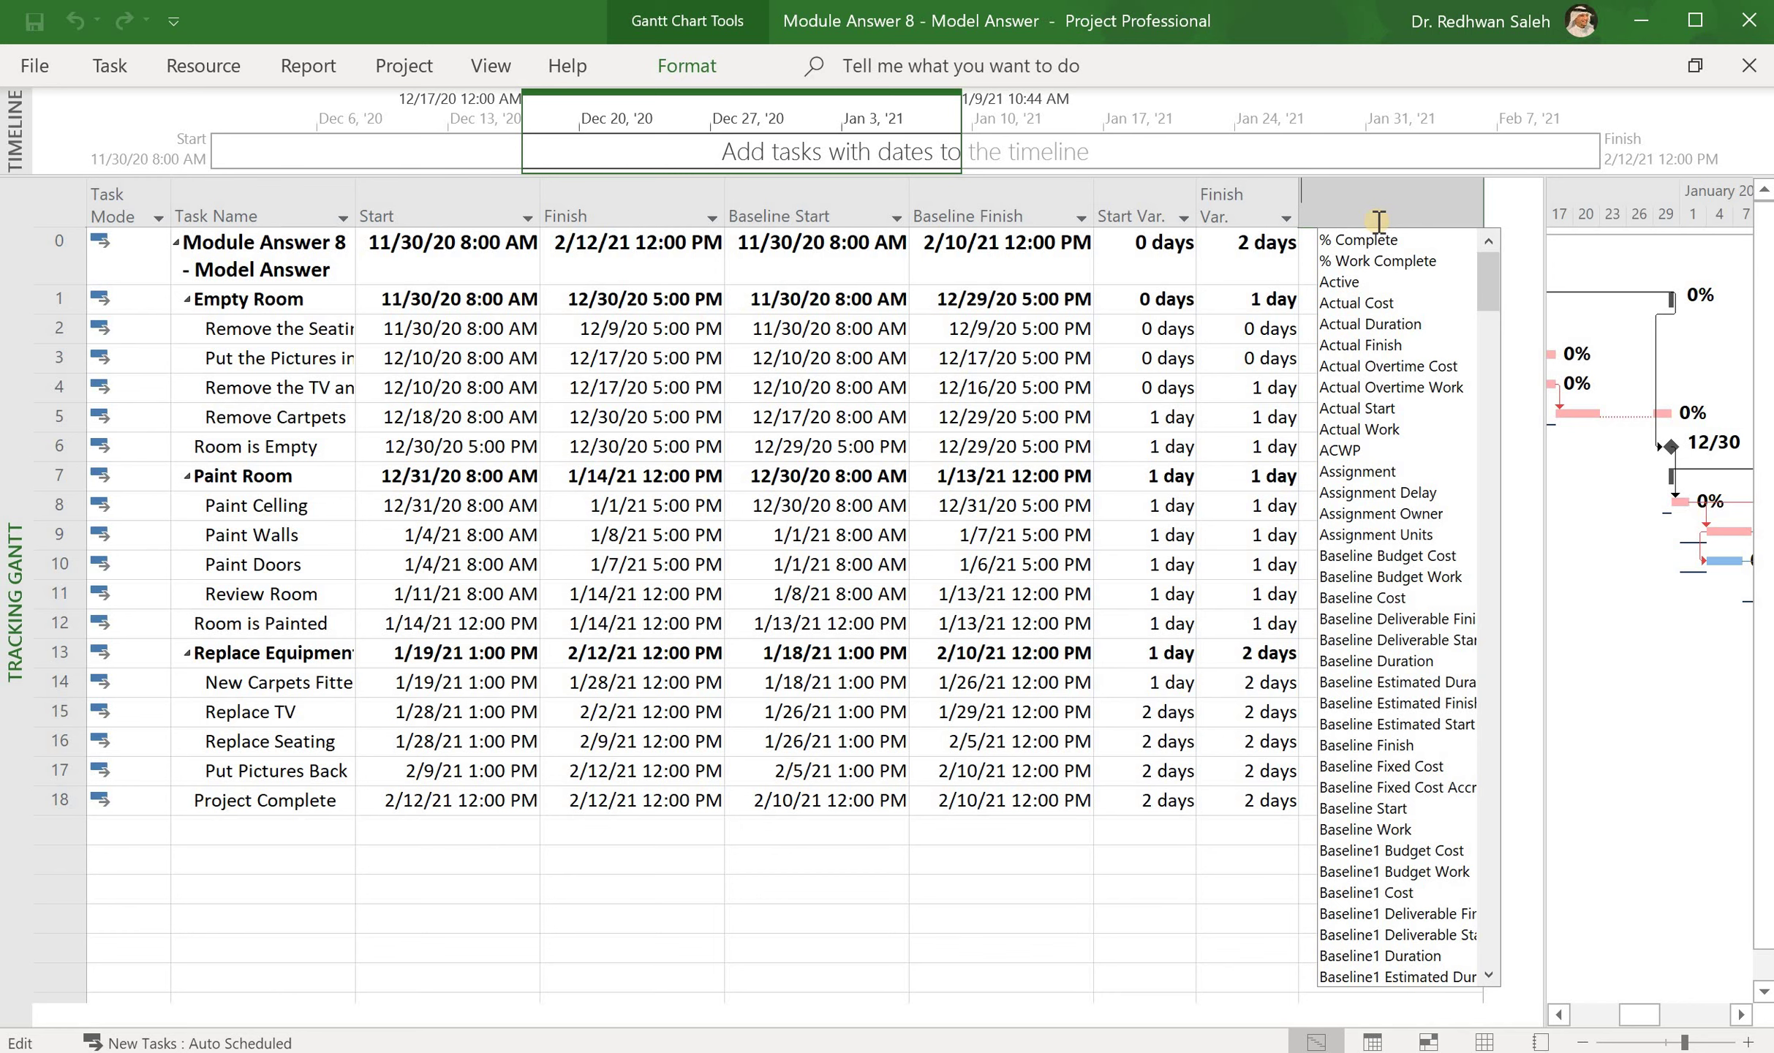
type("work")
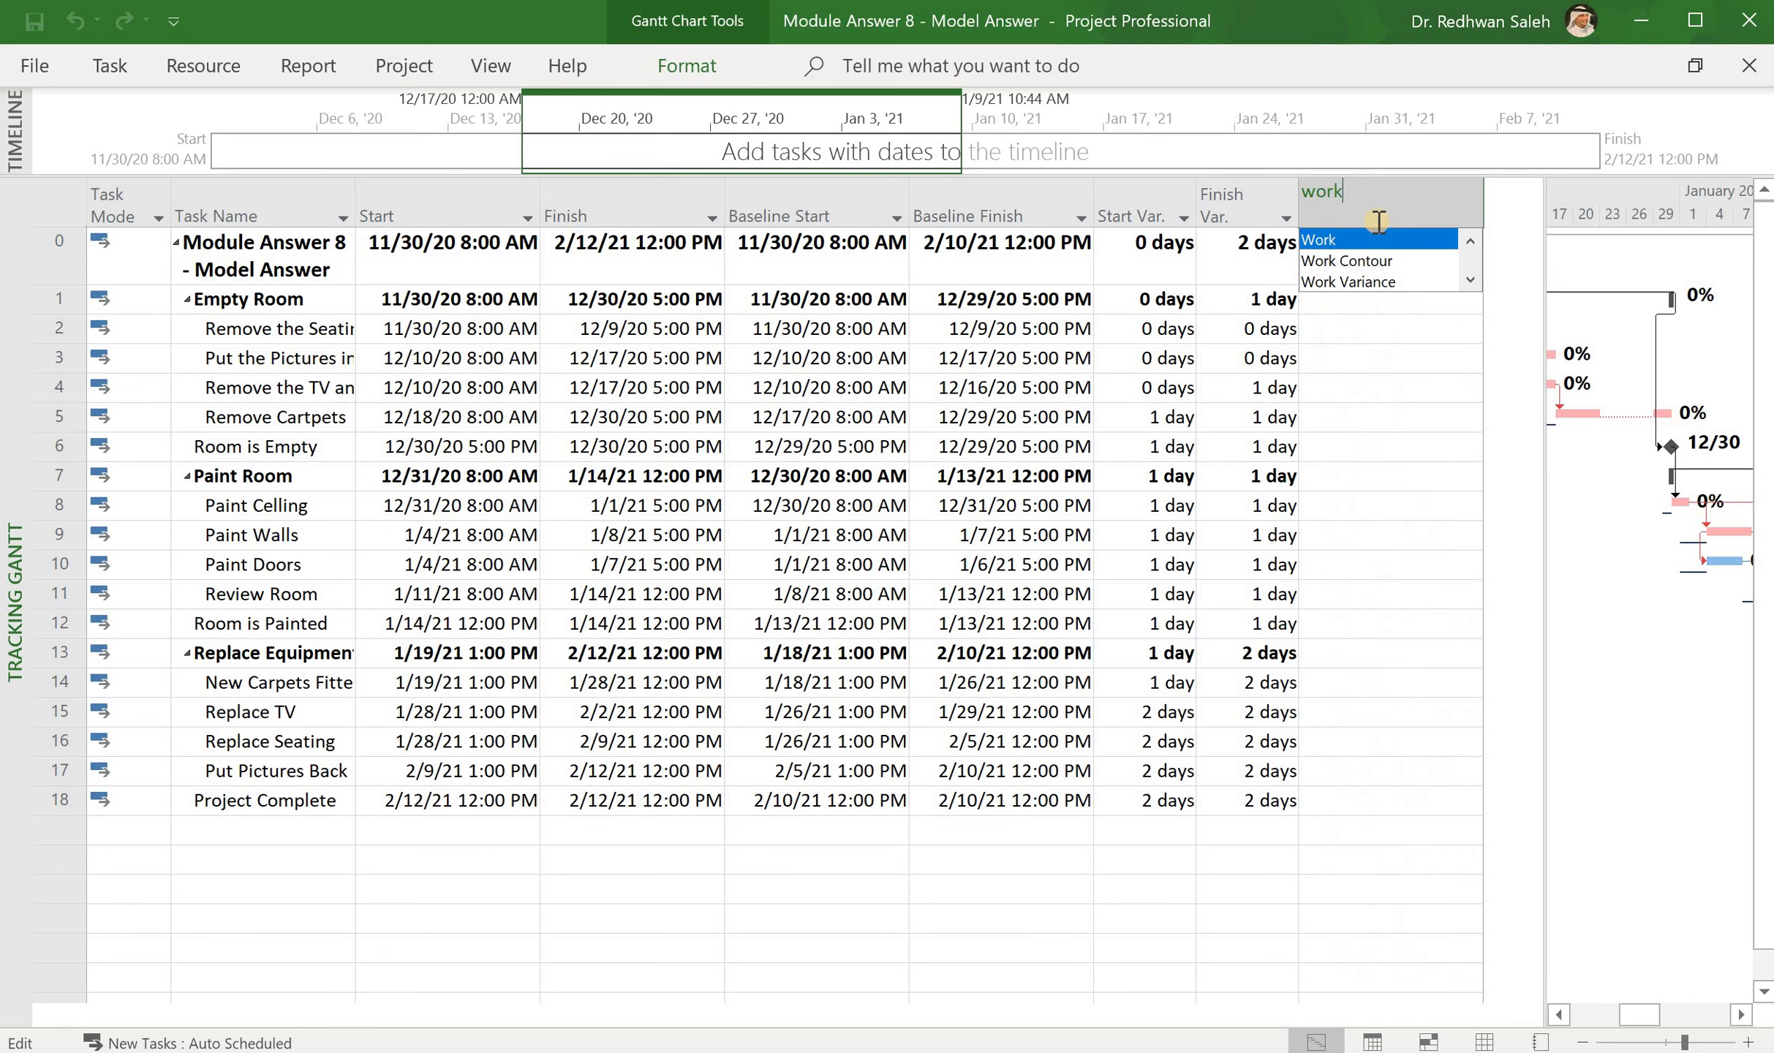
type(" variance")
key("Return")
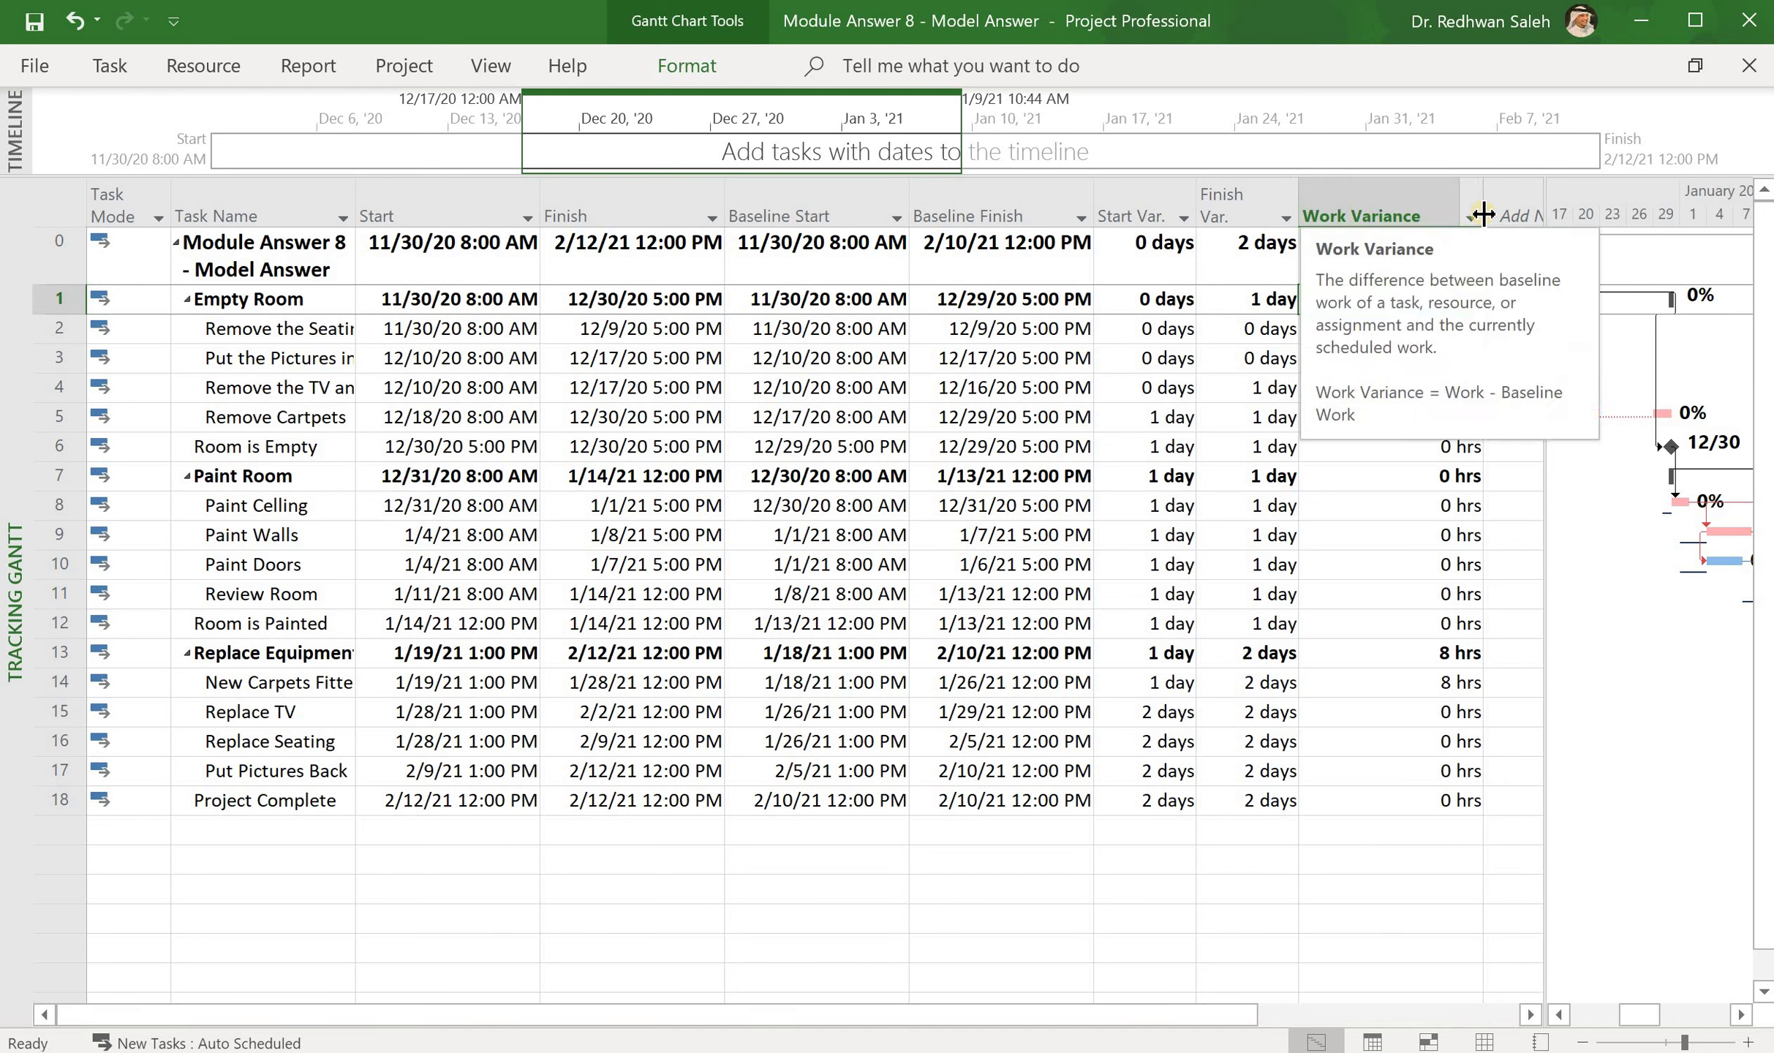
left_click_drag(1482, 214, 1396, 212)
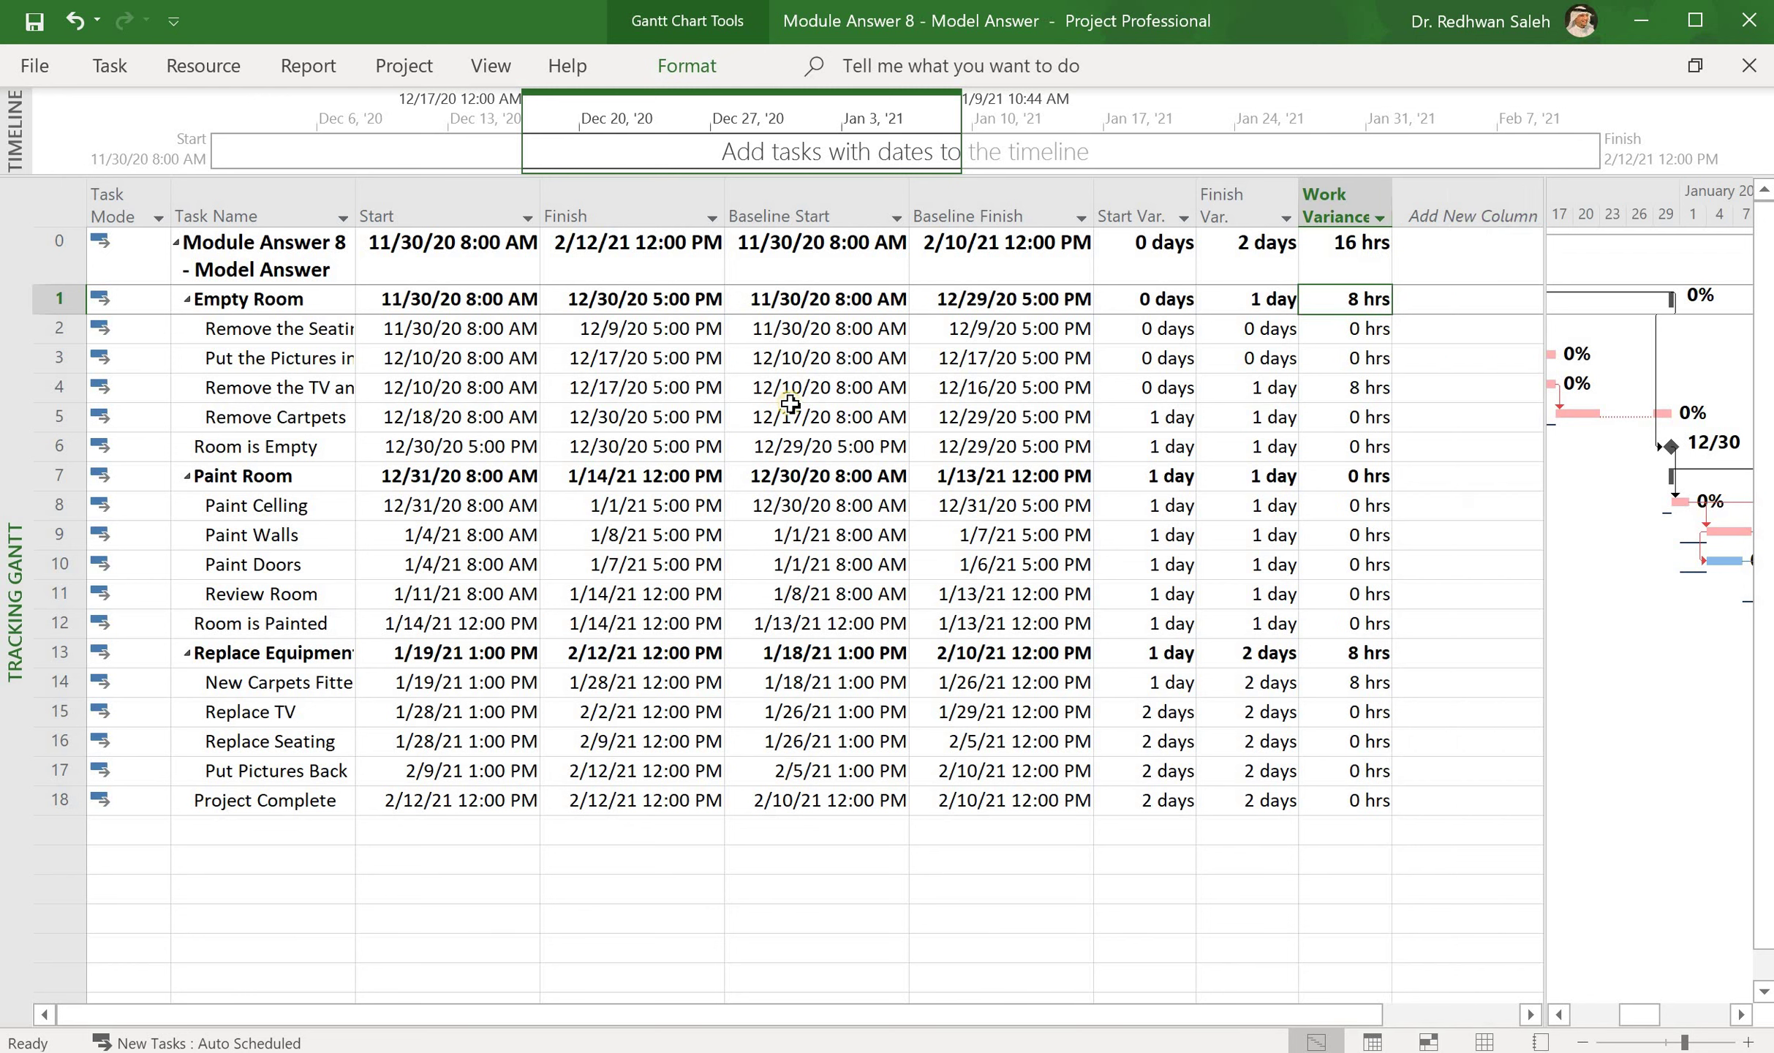
- Examine the work variance of the Remove the TV and DVD Player task and the New Carpets Fitted task
left_click(59, 383)
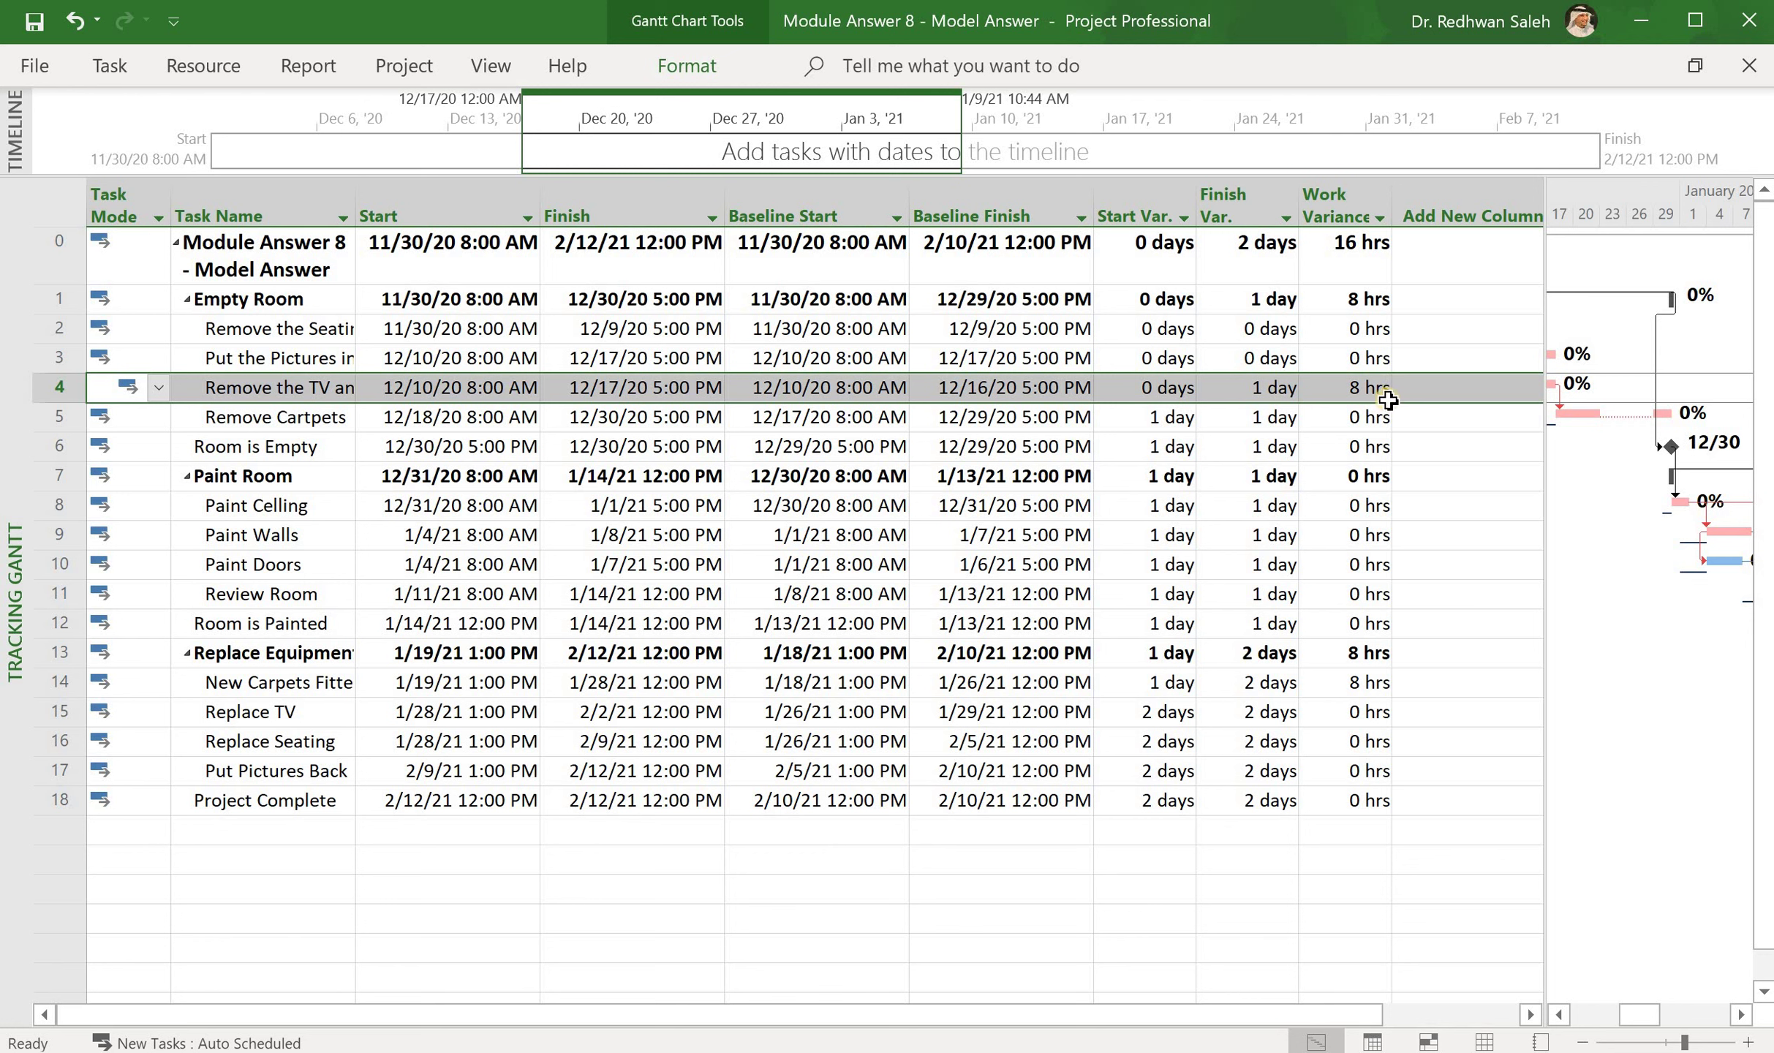
left_click(1366, 391)
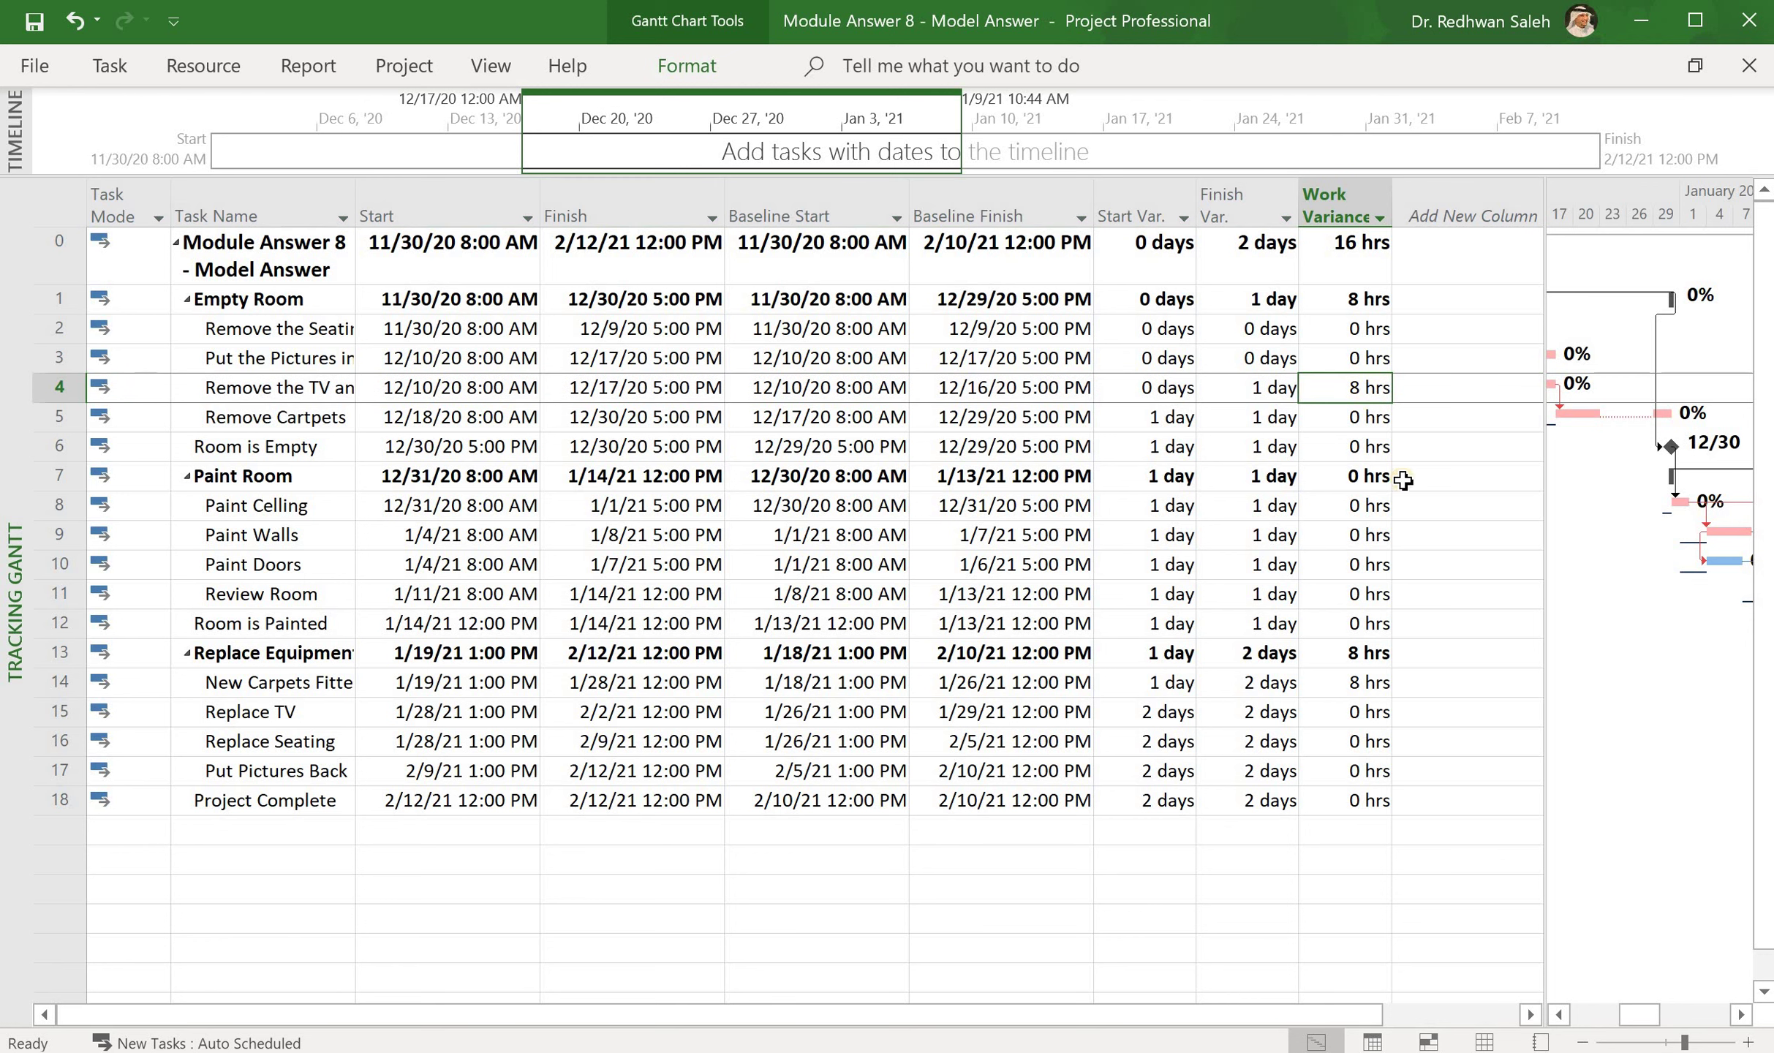
left_click(1377, 686)
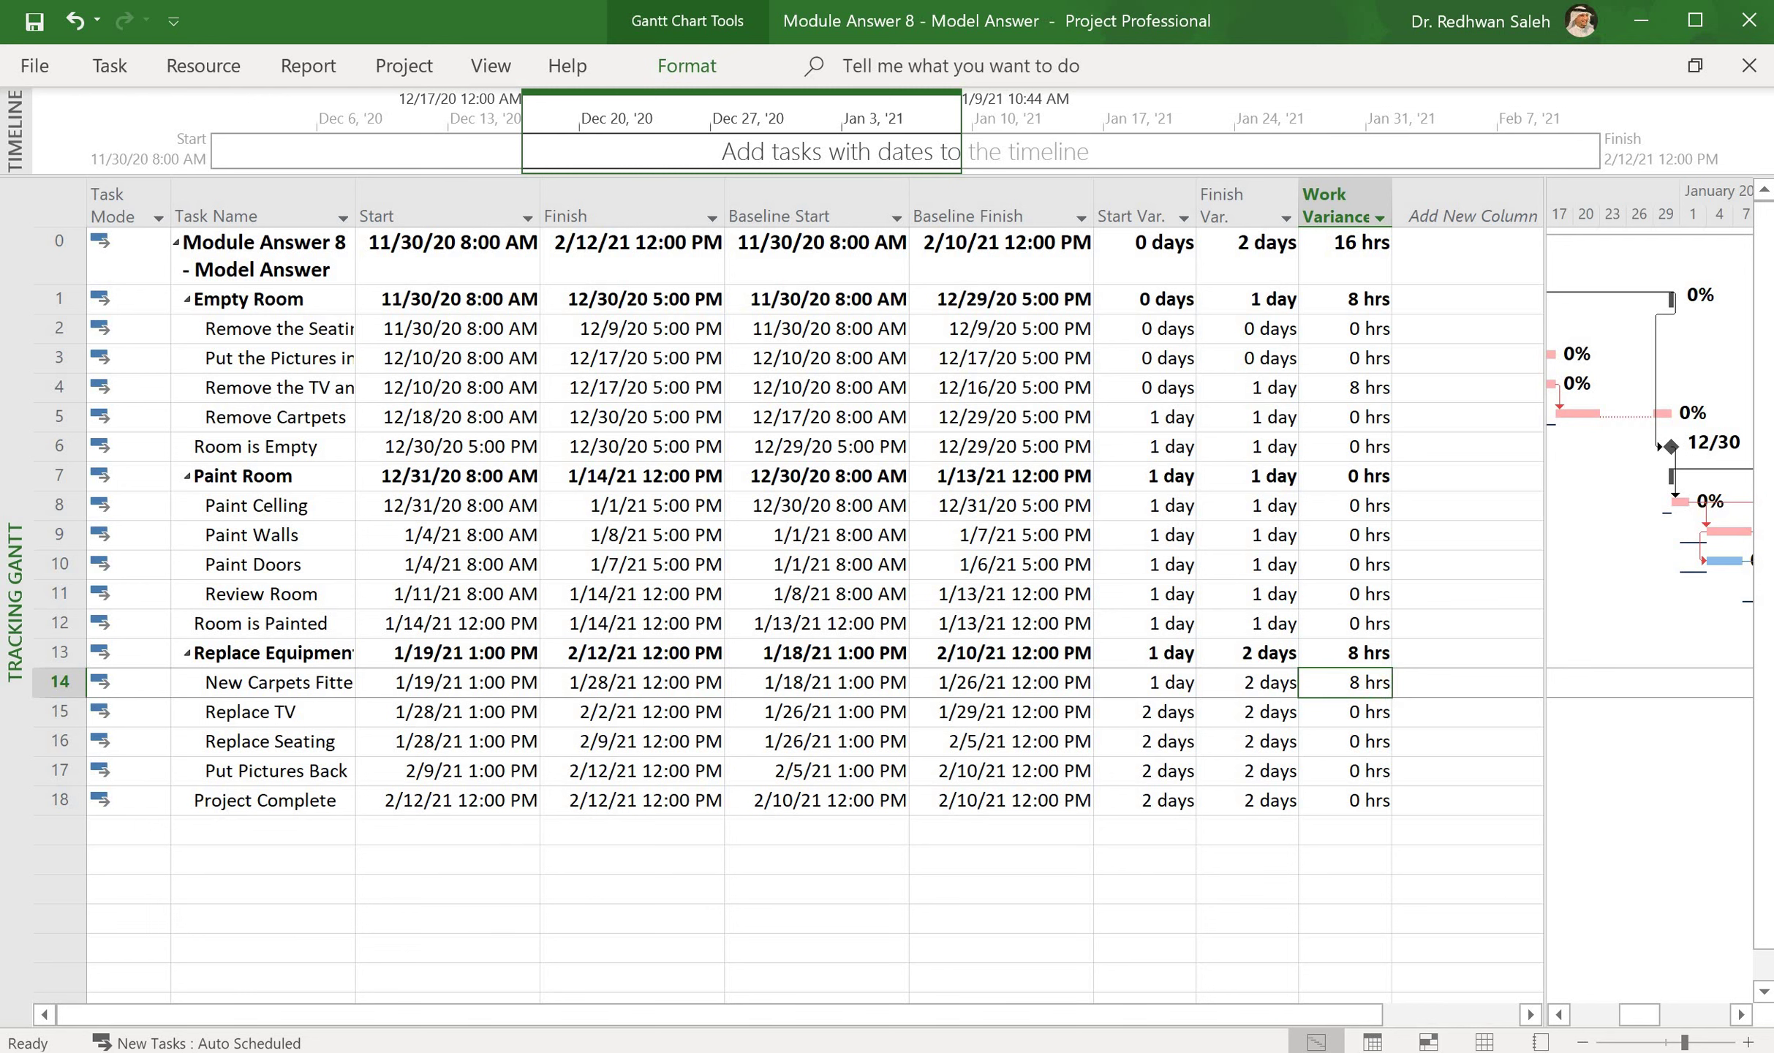
- Enlarge the task table slightly, insert a Cost Variance column after Work Variance, and narrow the new column
left_click(1544, 578)
left_click_drag(1543, 579, 1588, 575)
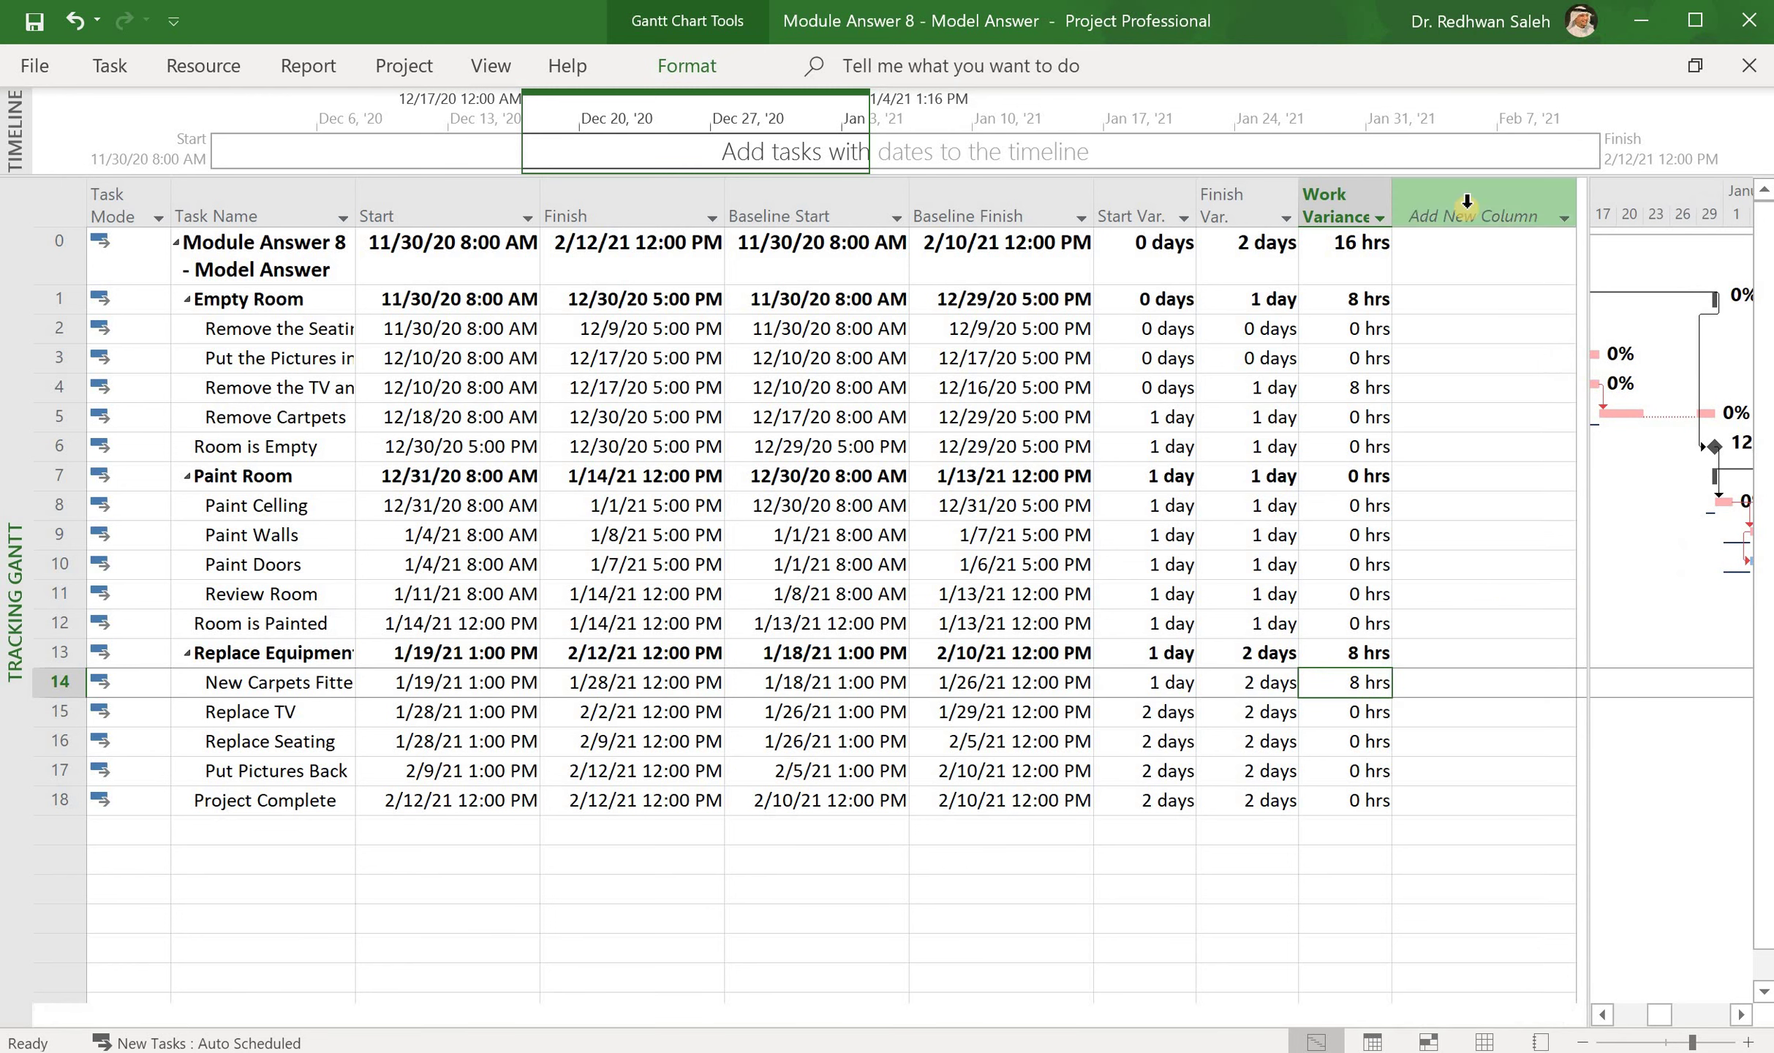
left_click(1467, 203)
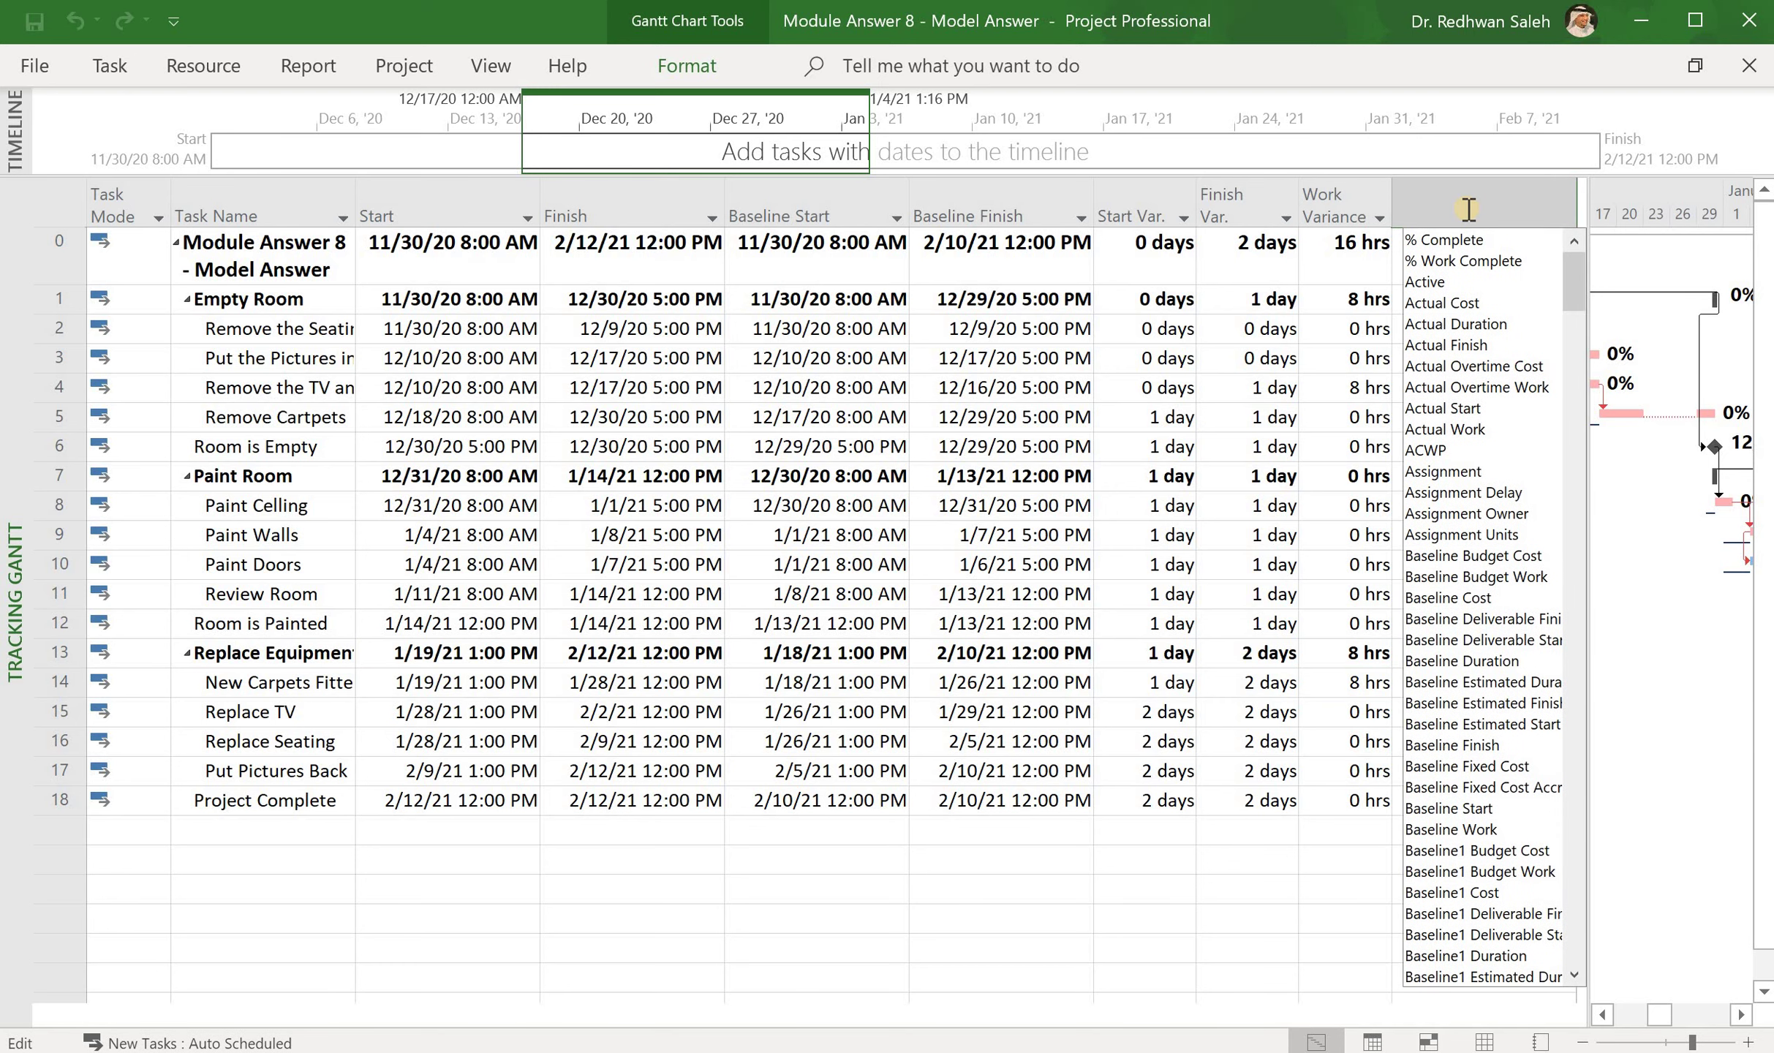
type("co")
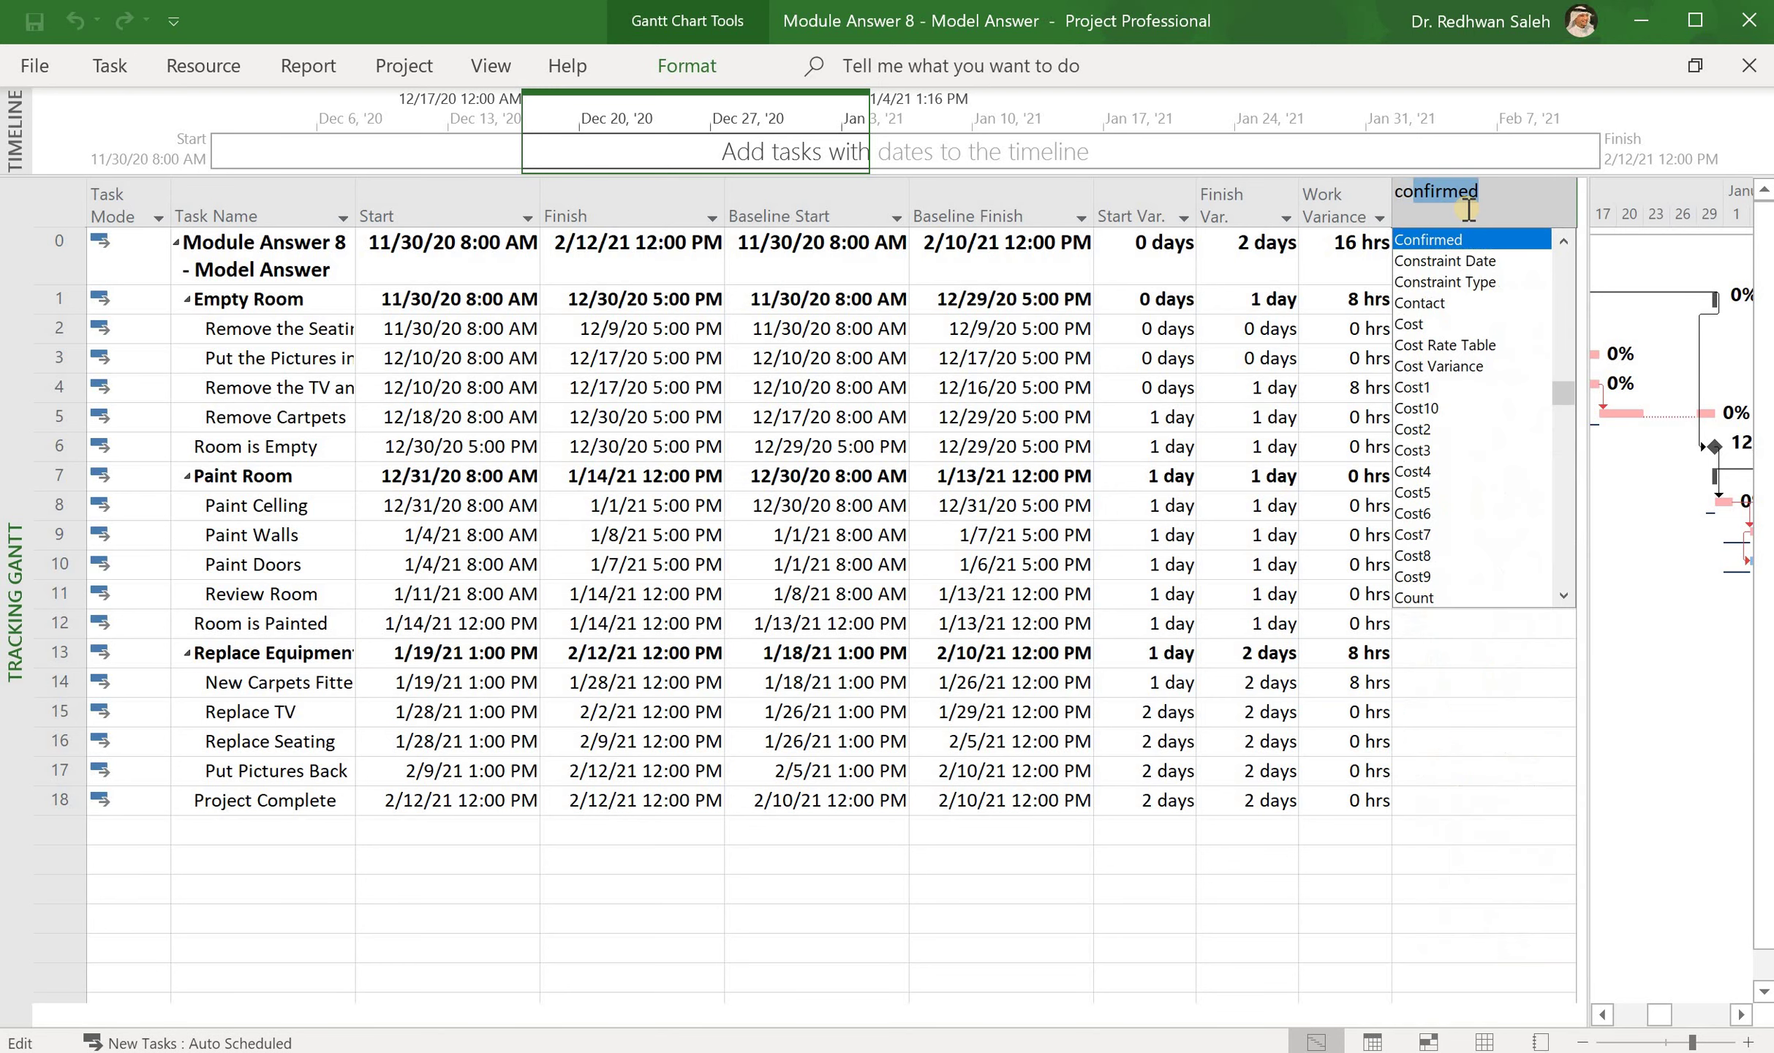
type("st ")
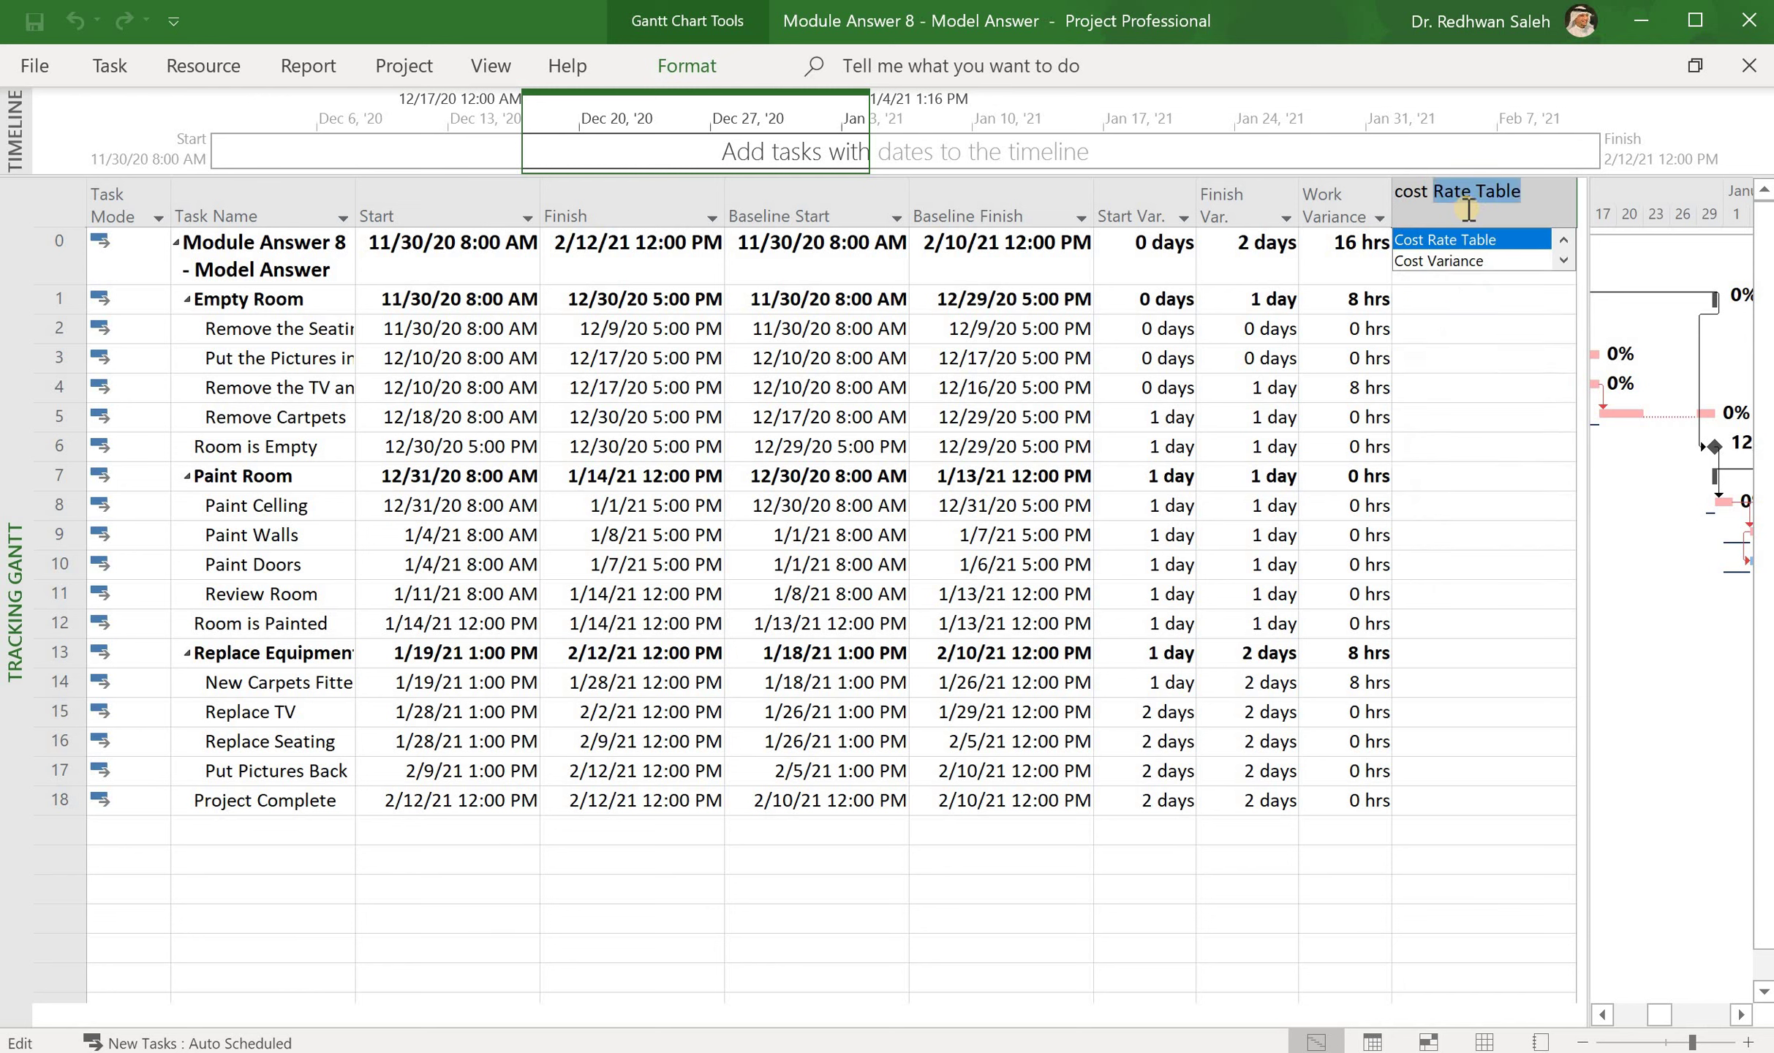
type("variance")
key("Return")
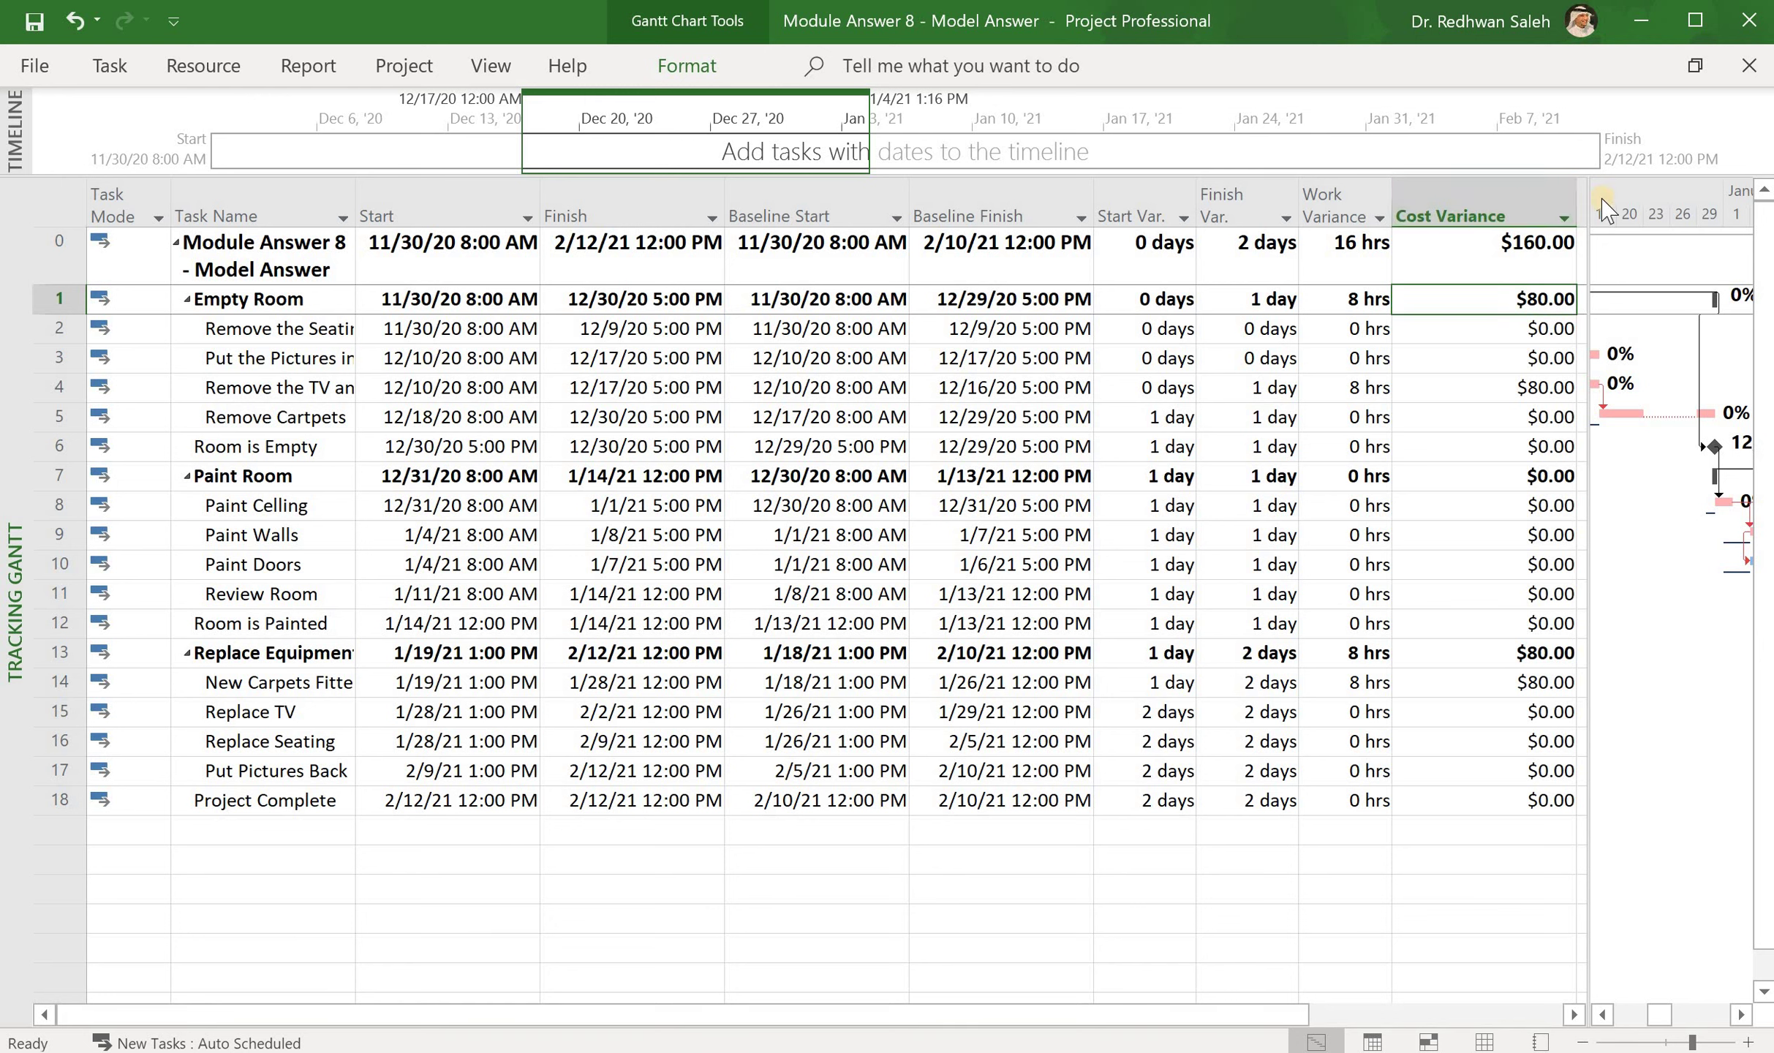
left_click_drag(1574, 196, 1475, 212)
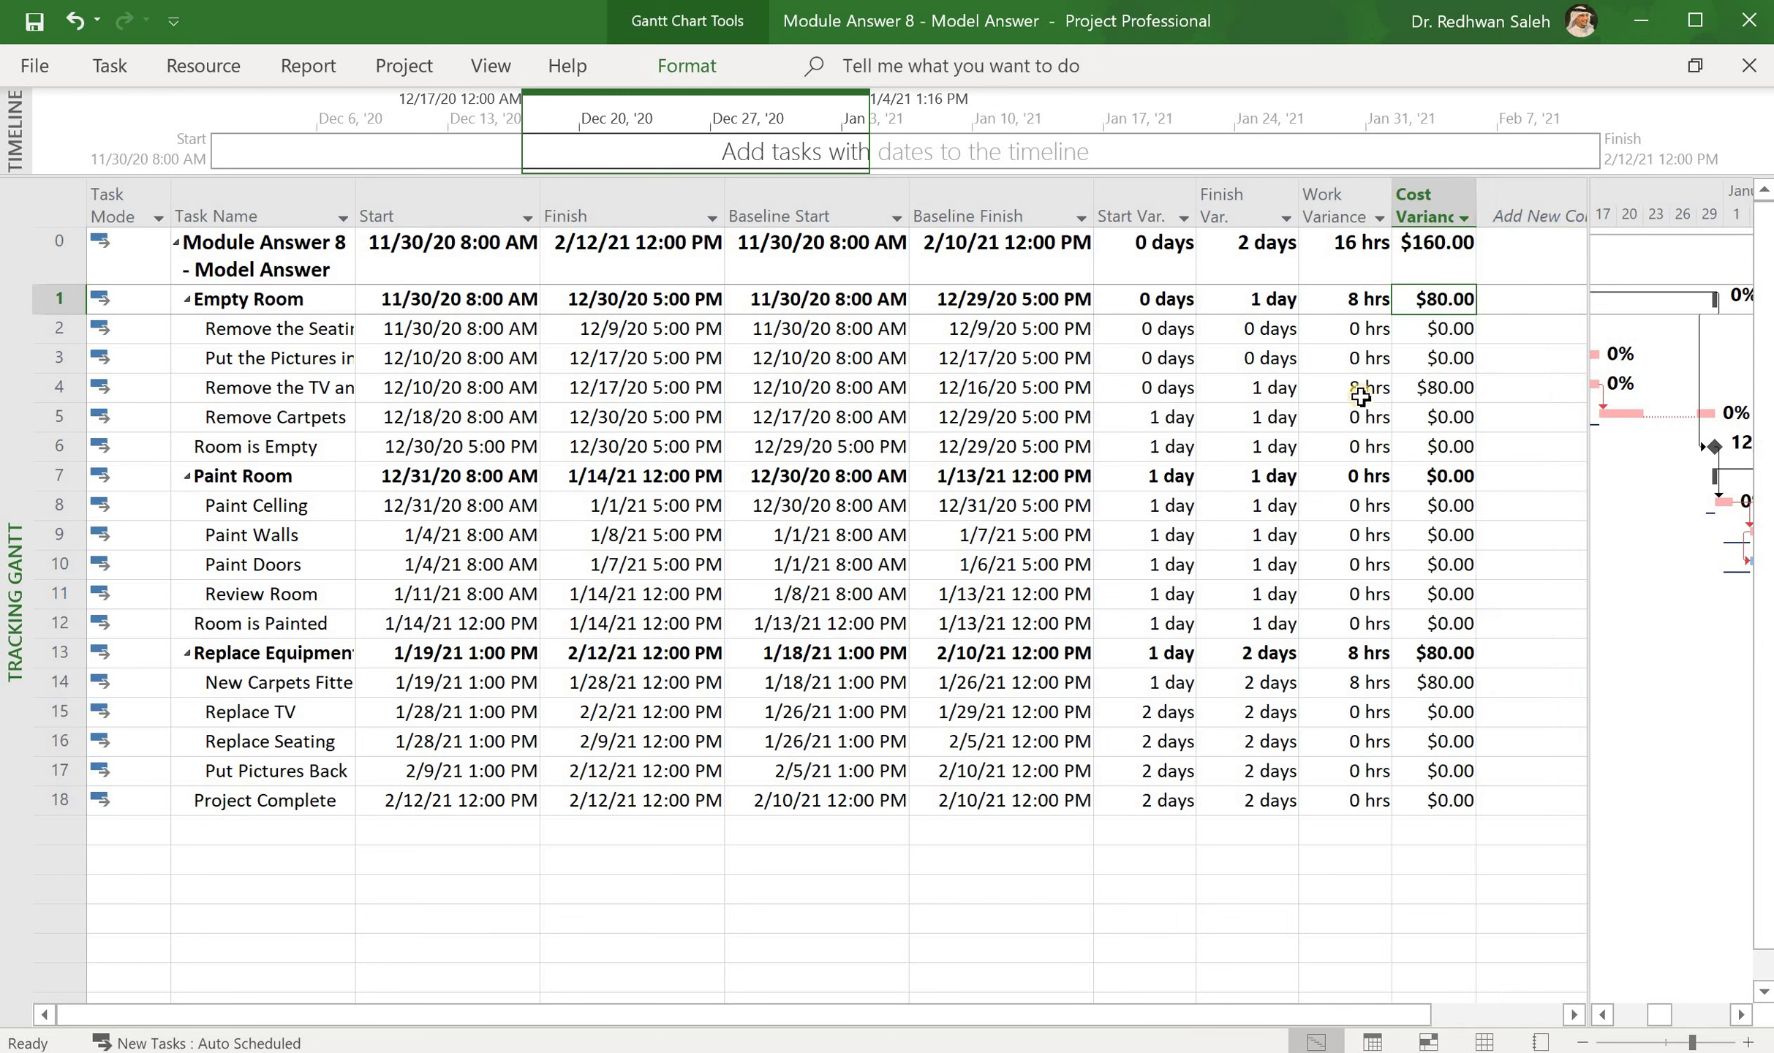
- Compare work variance with cost variance for tasks 4 and 14 and for the project summary task
left_click(1356, 392)
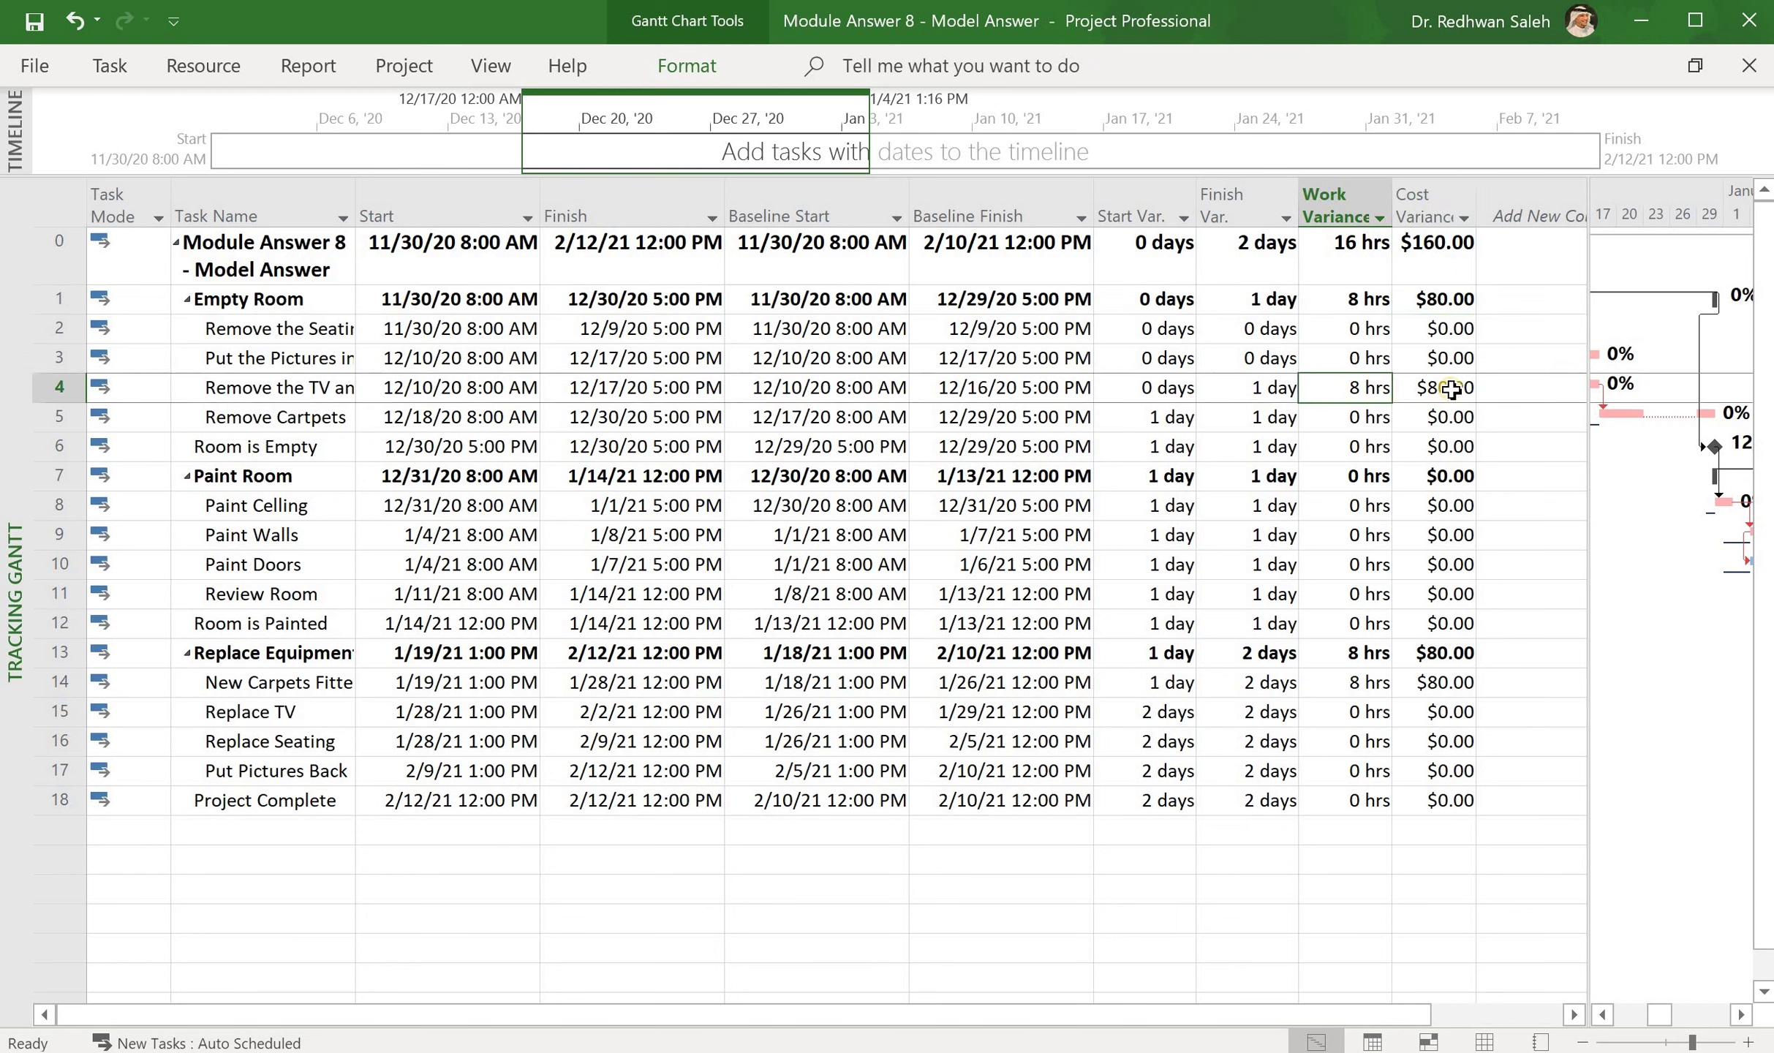
left_click(1450, 390)
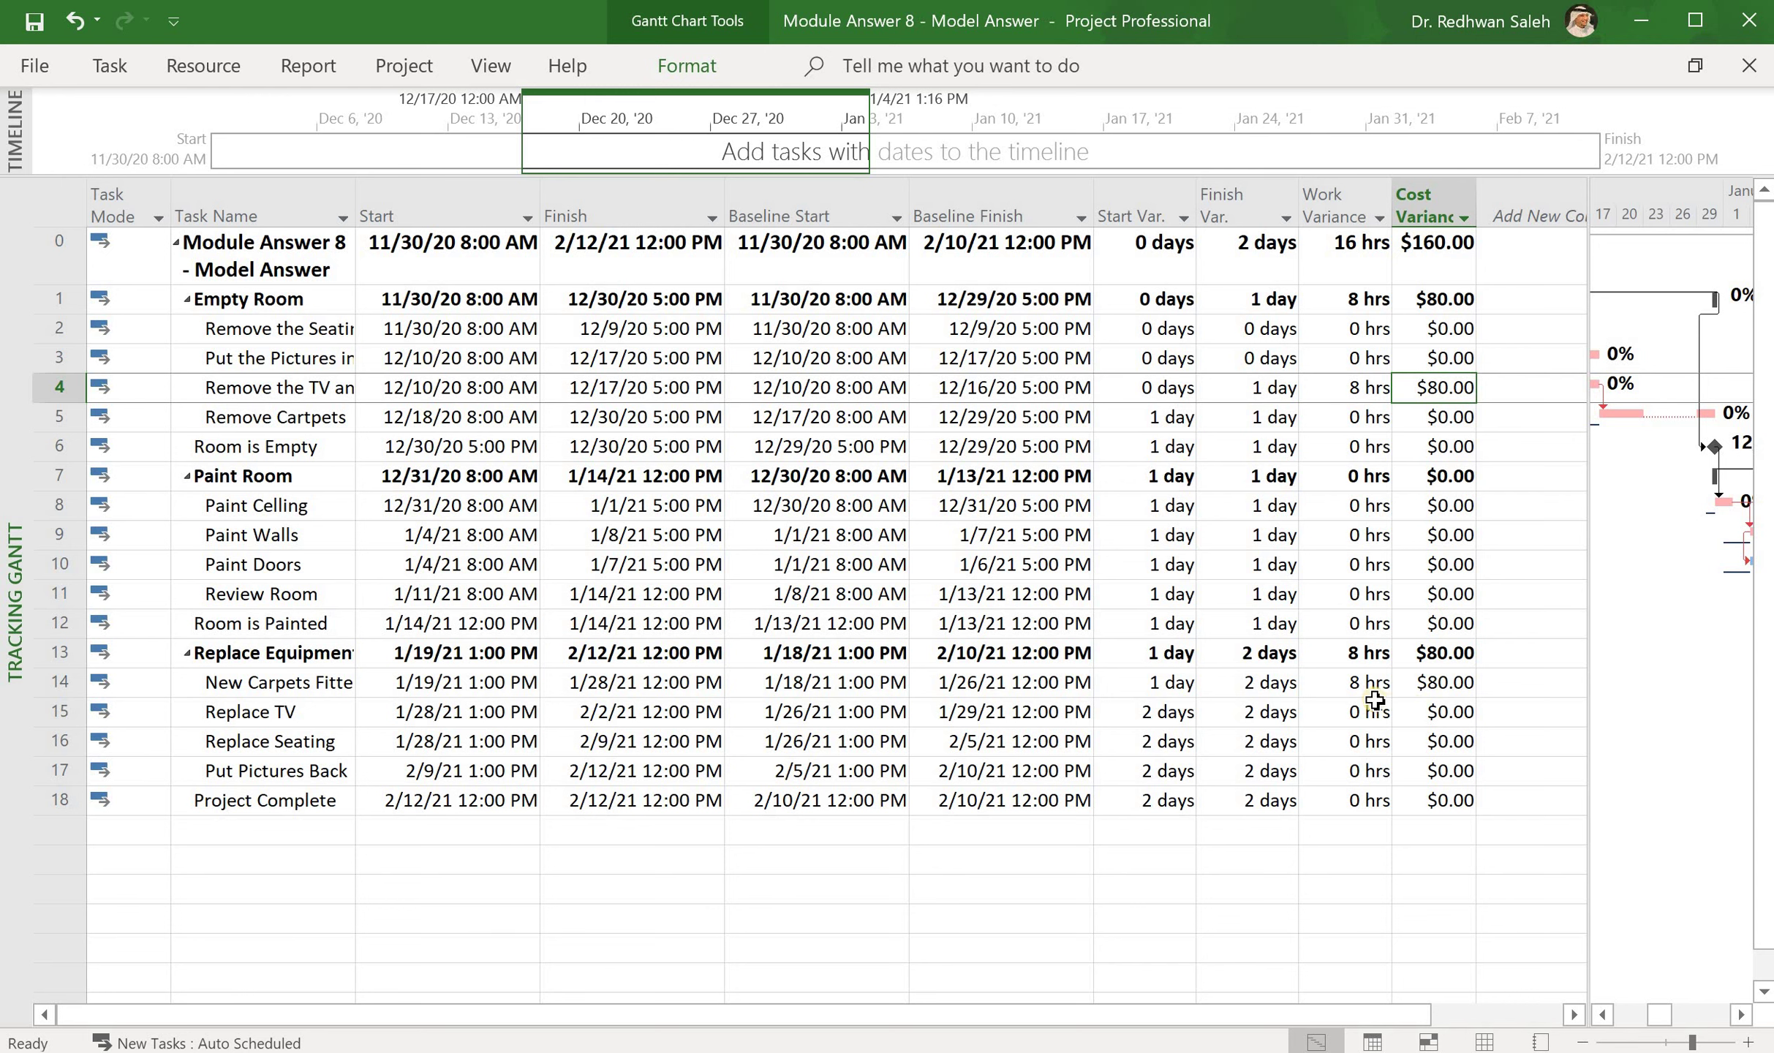
left_click(1363, 687)
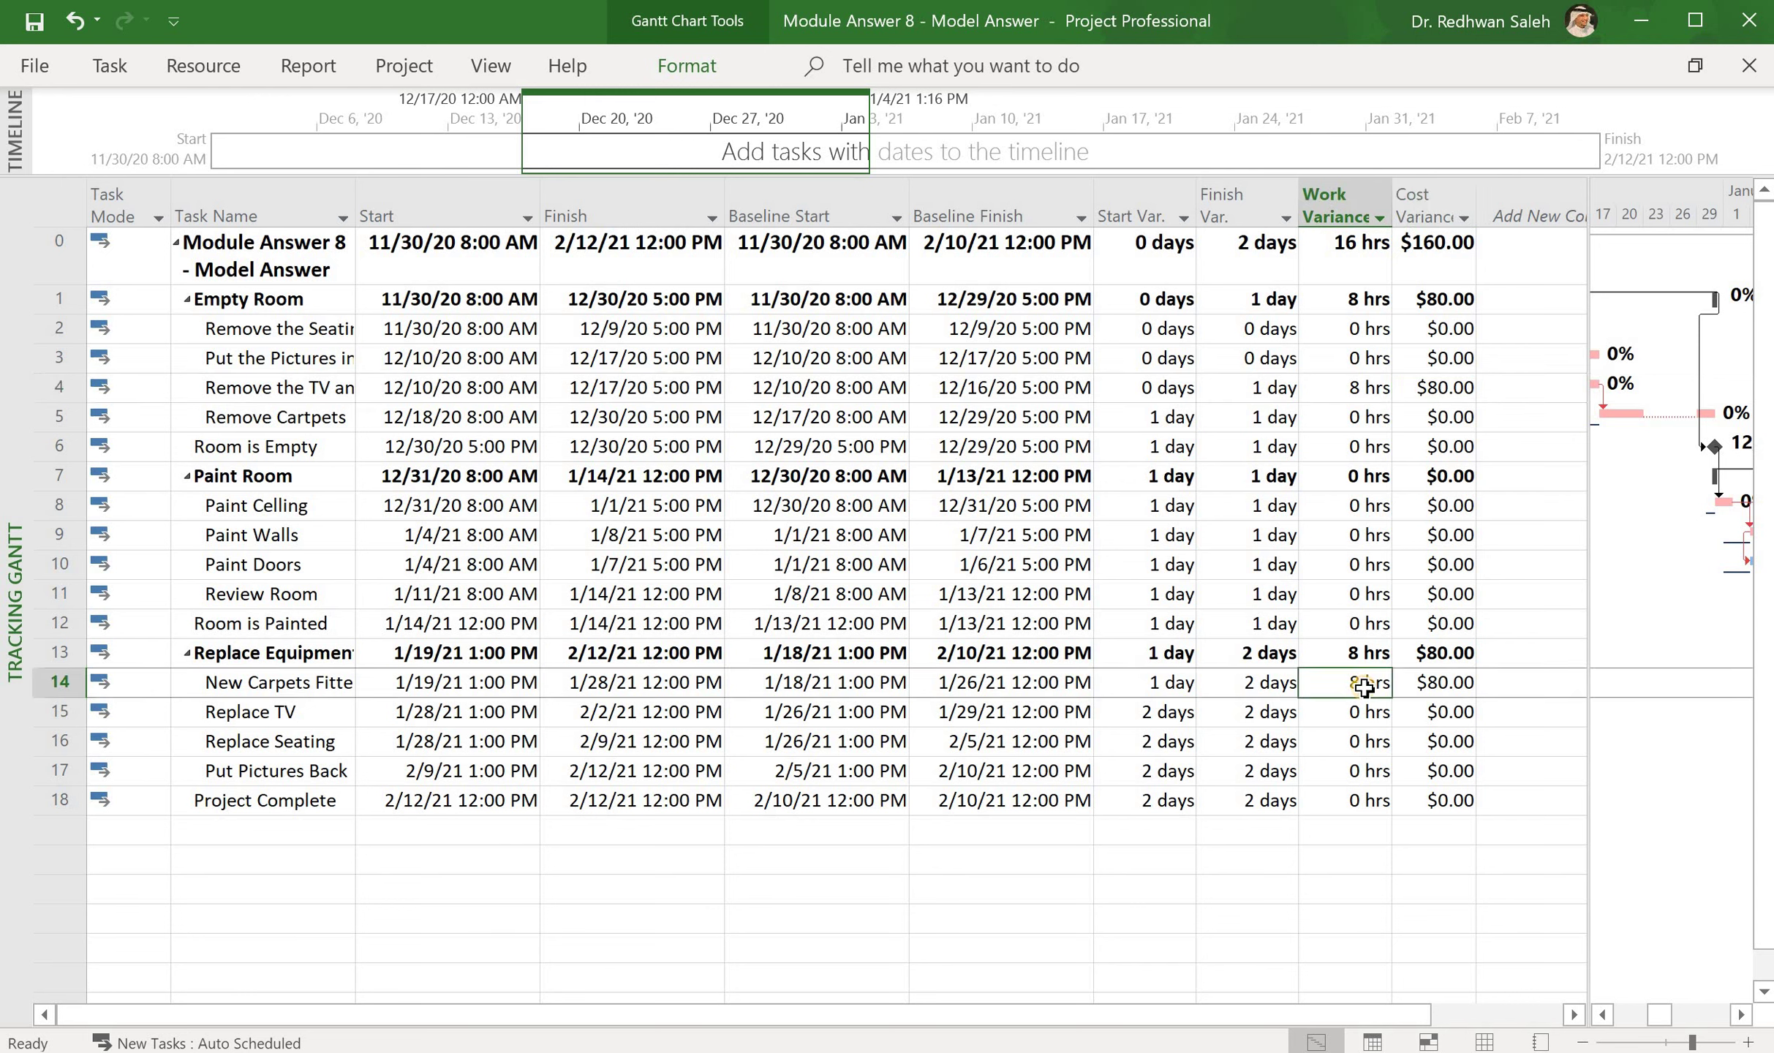
left_click(1452, 683)
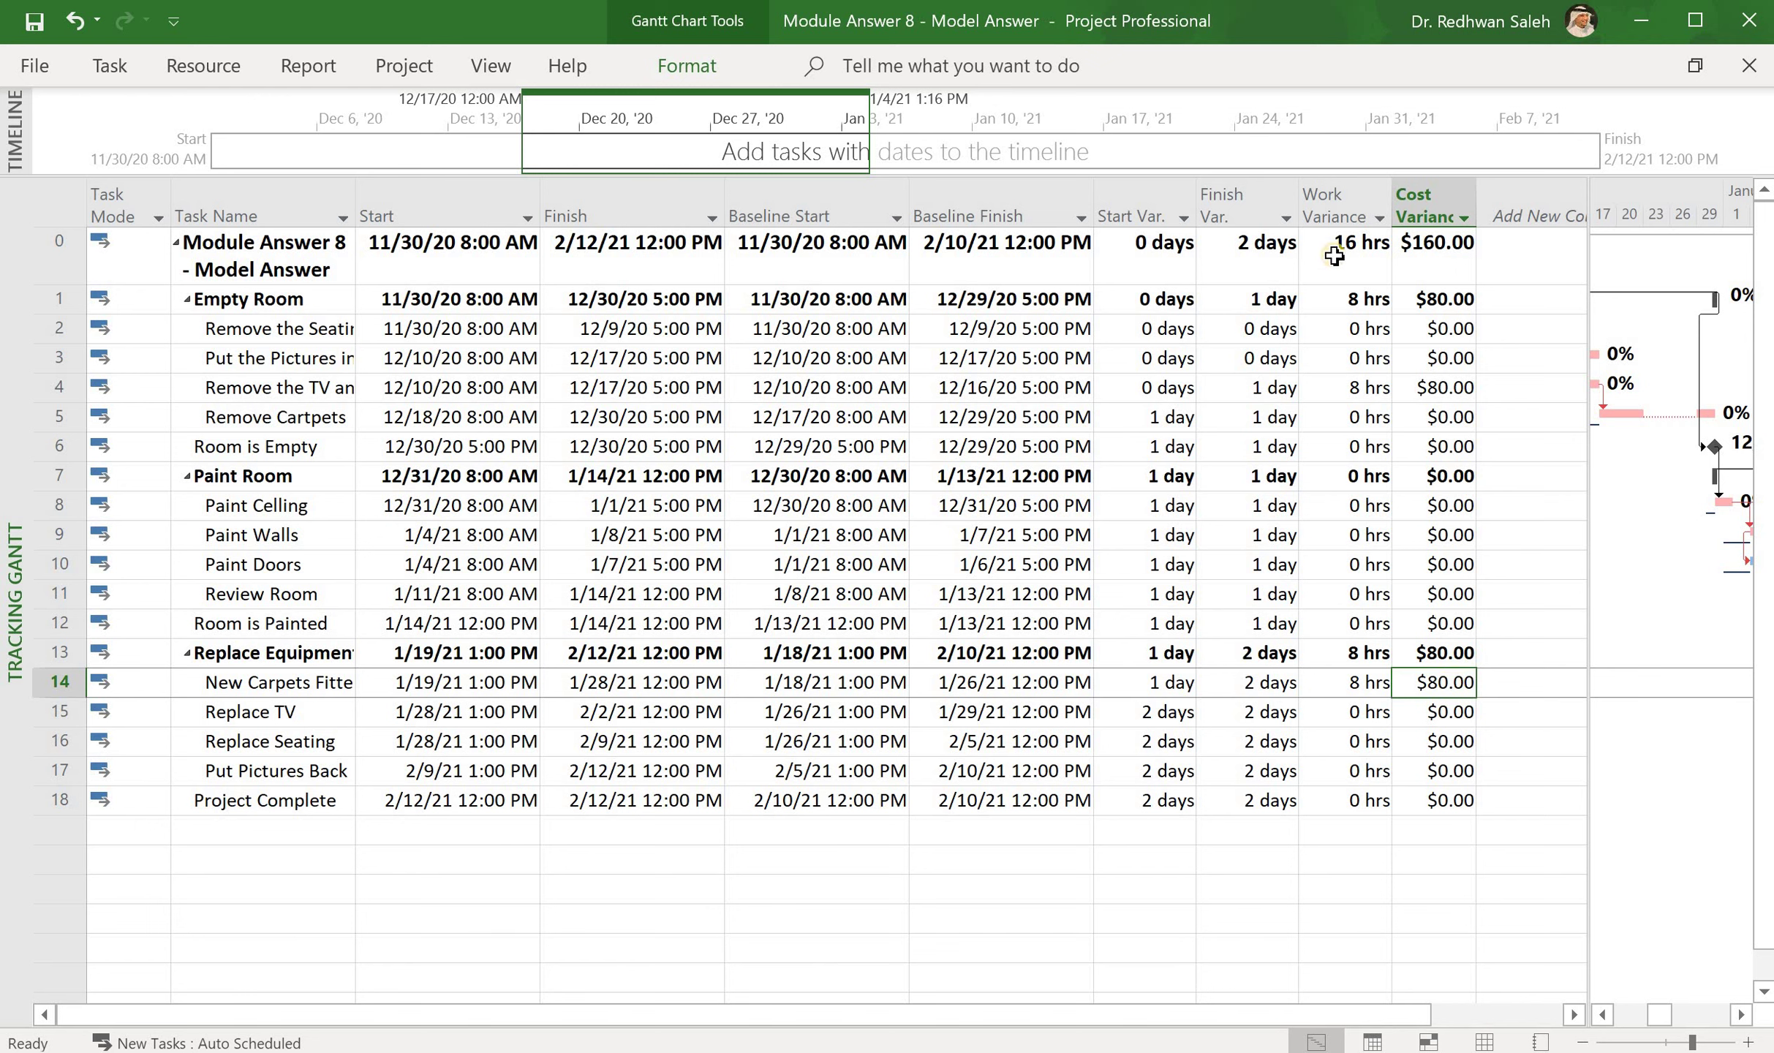
left_click(1341, 250)
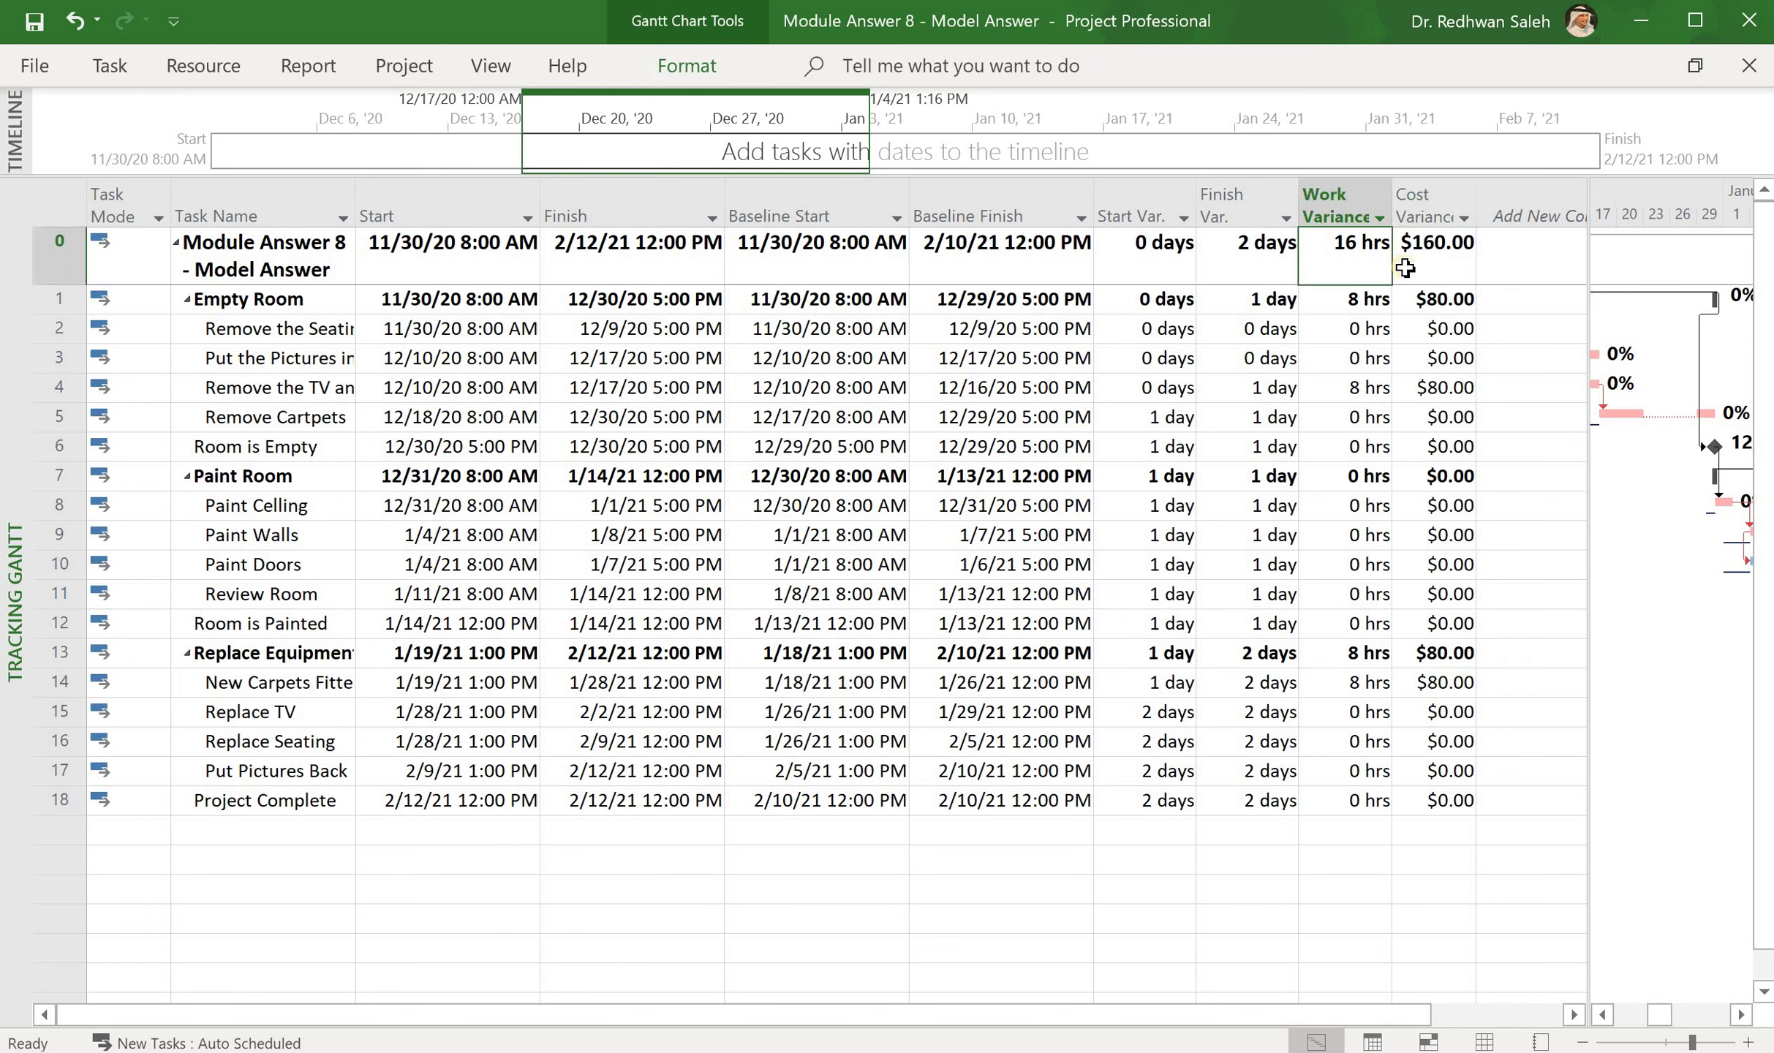
left_click(1431, 261)
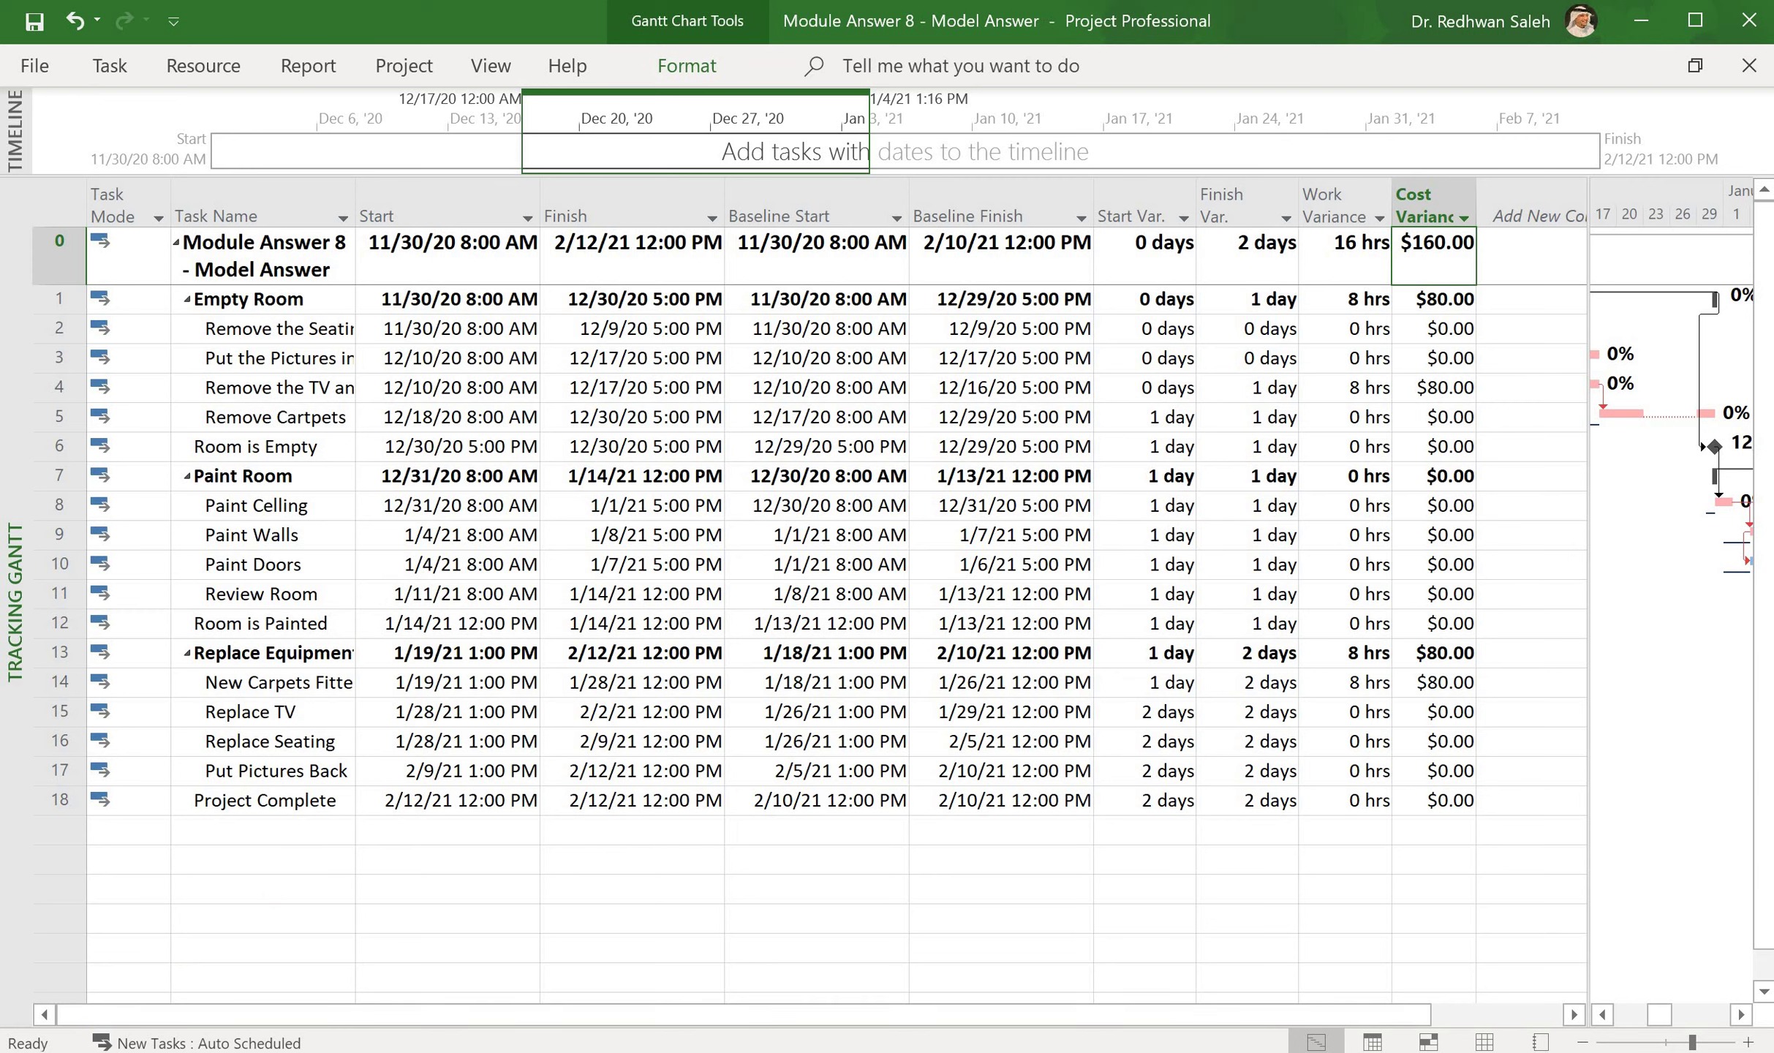
- Insert a Baseline1 Work column after the Cost Variance column and narrow it so its heading wraps onto two lines
left_click(1532, 889)
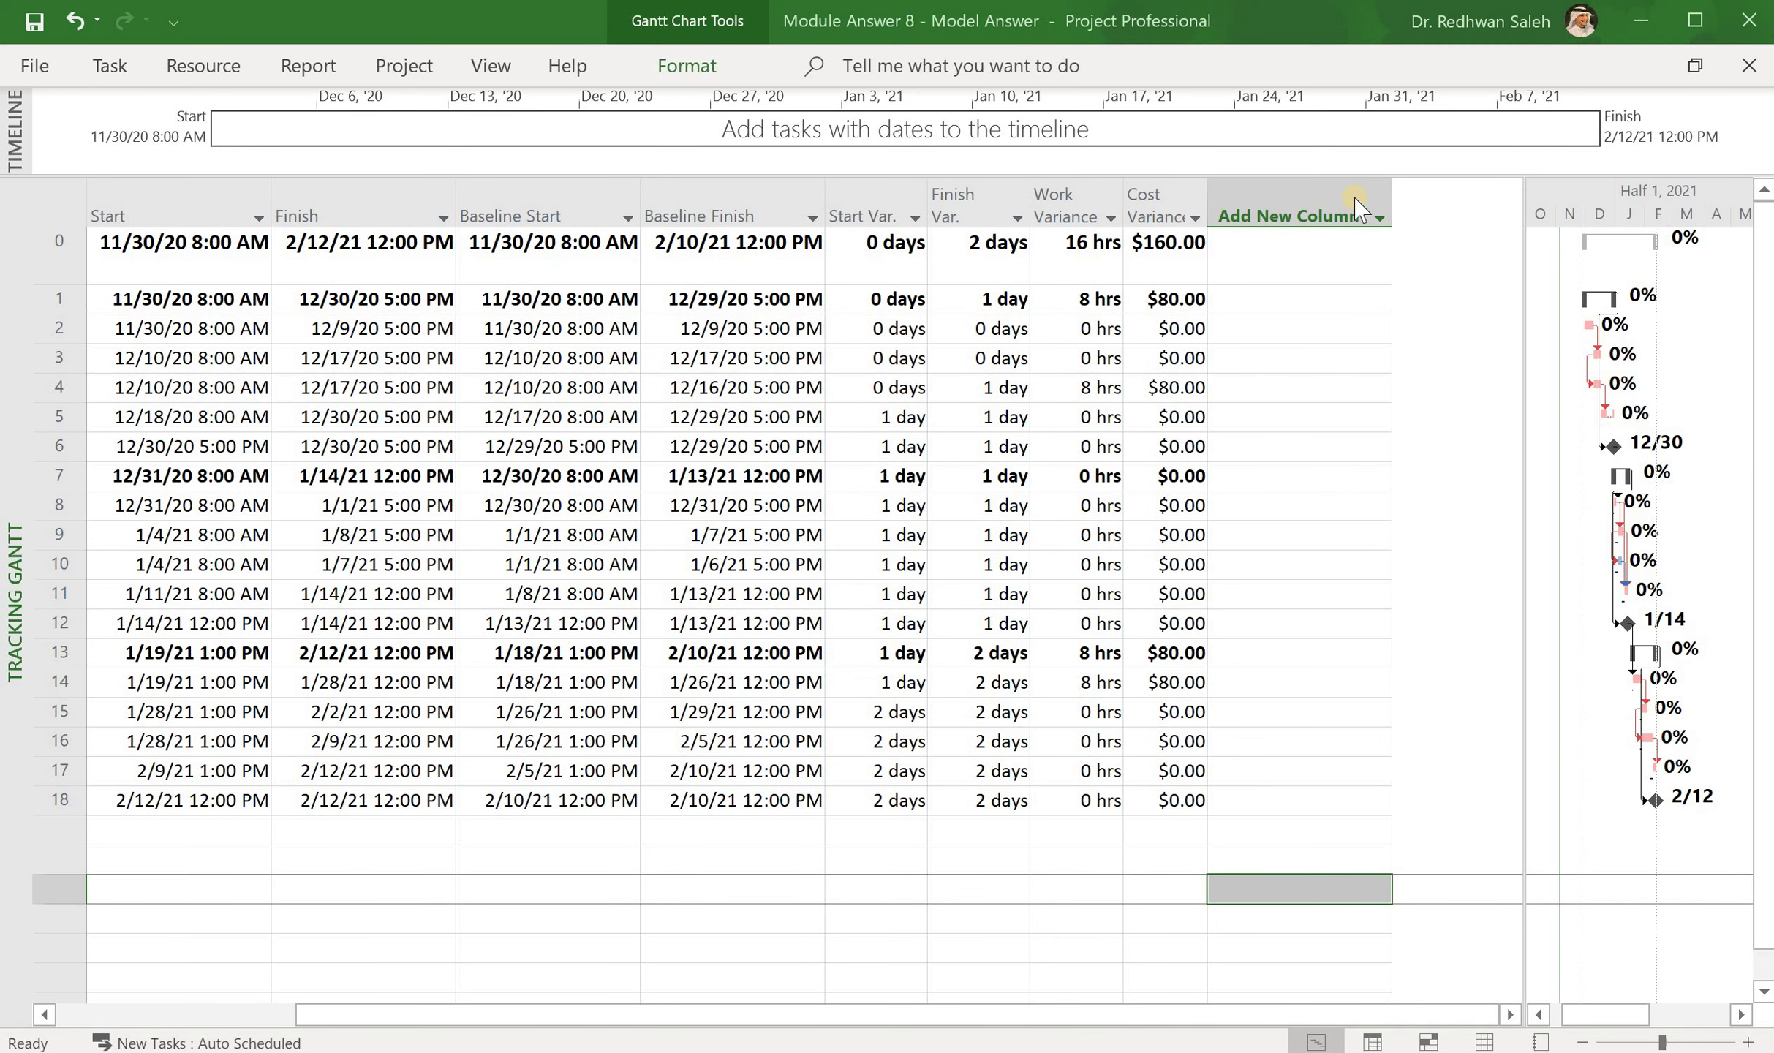
left_click(1276, 223)
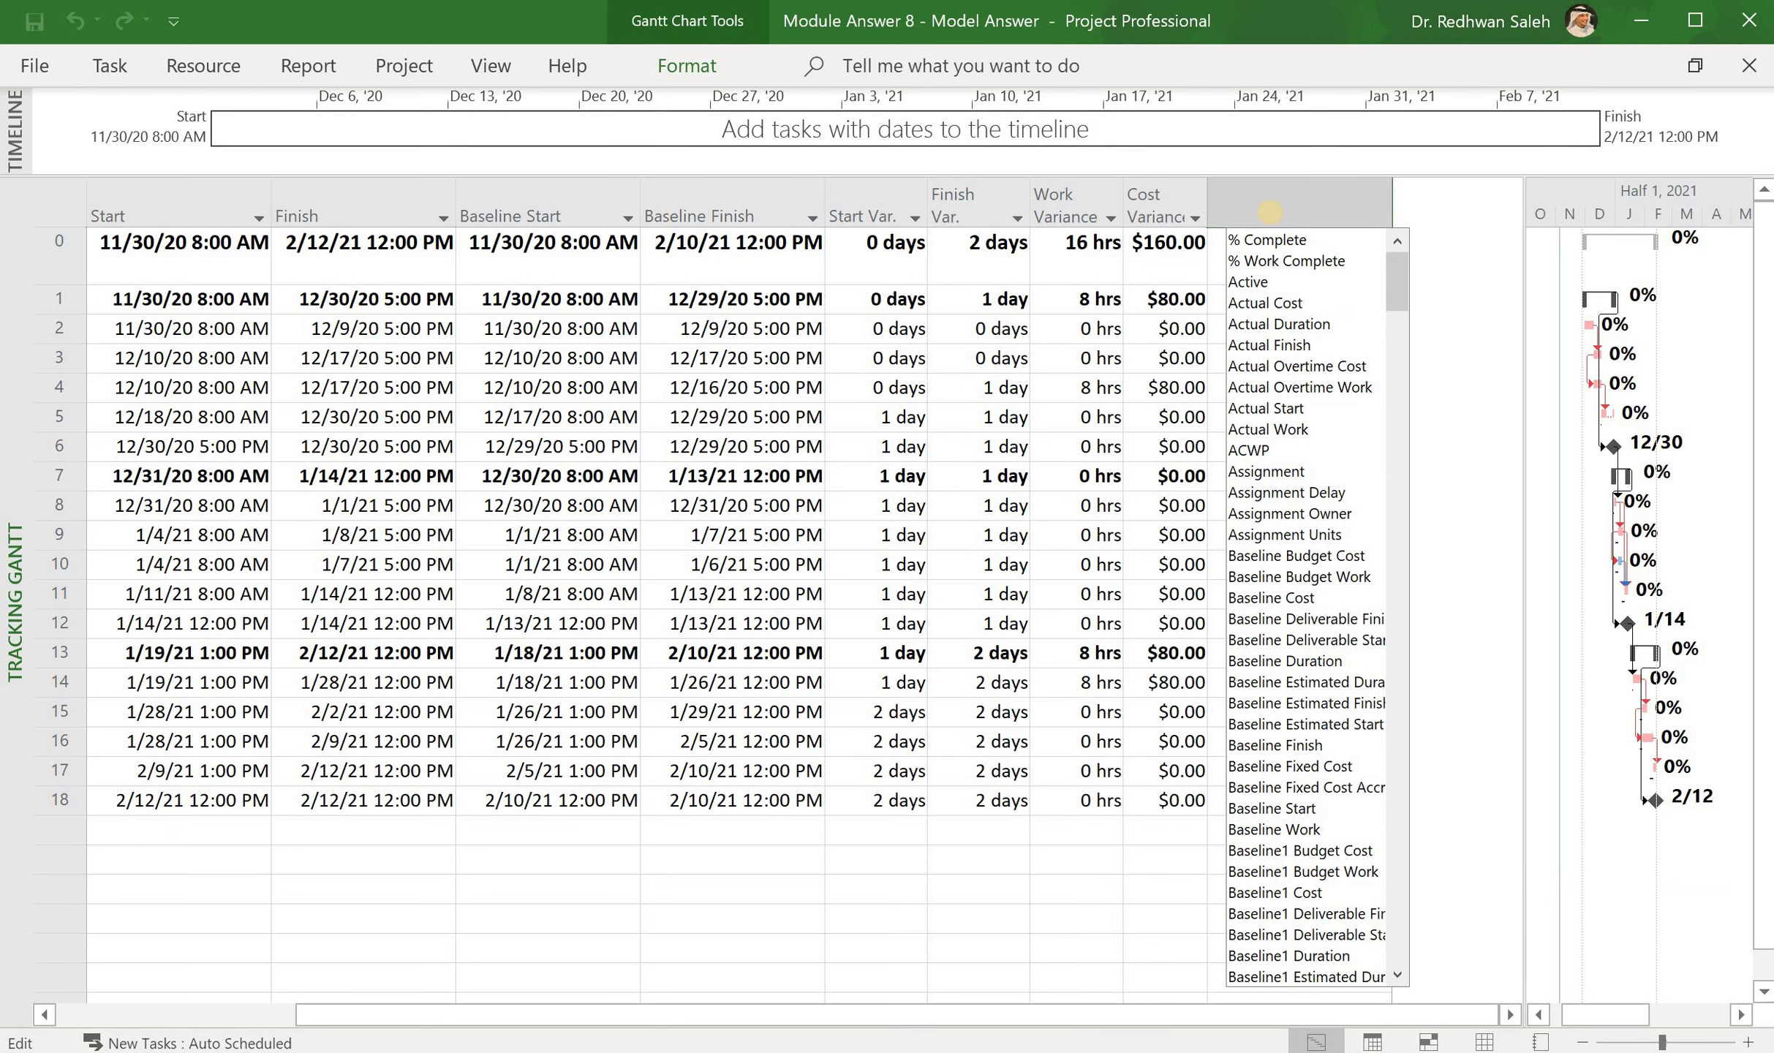
type("ba")
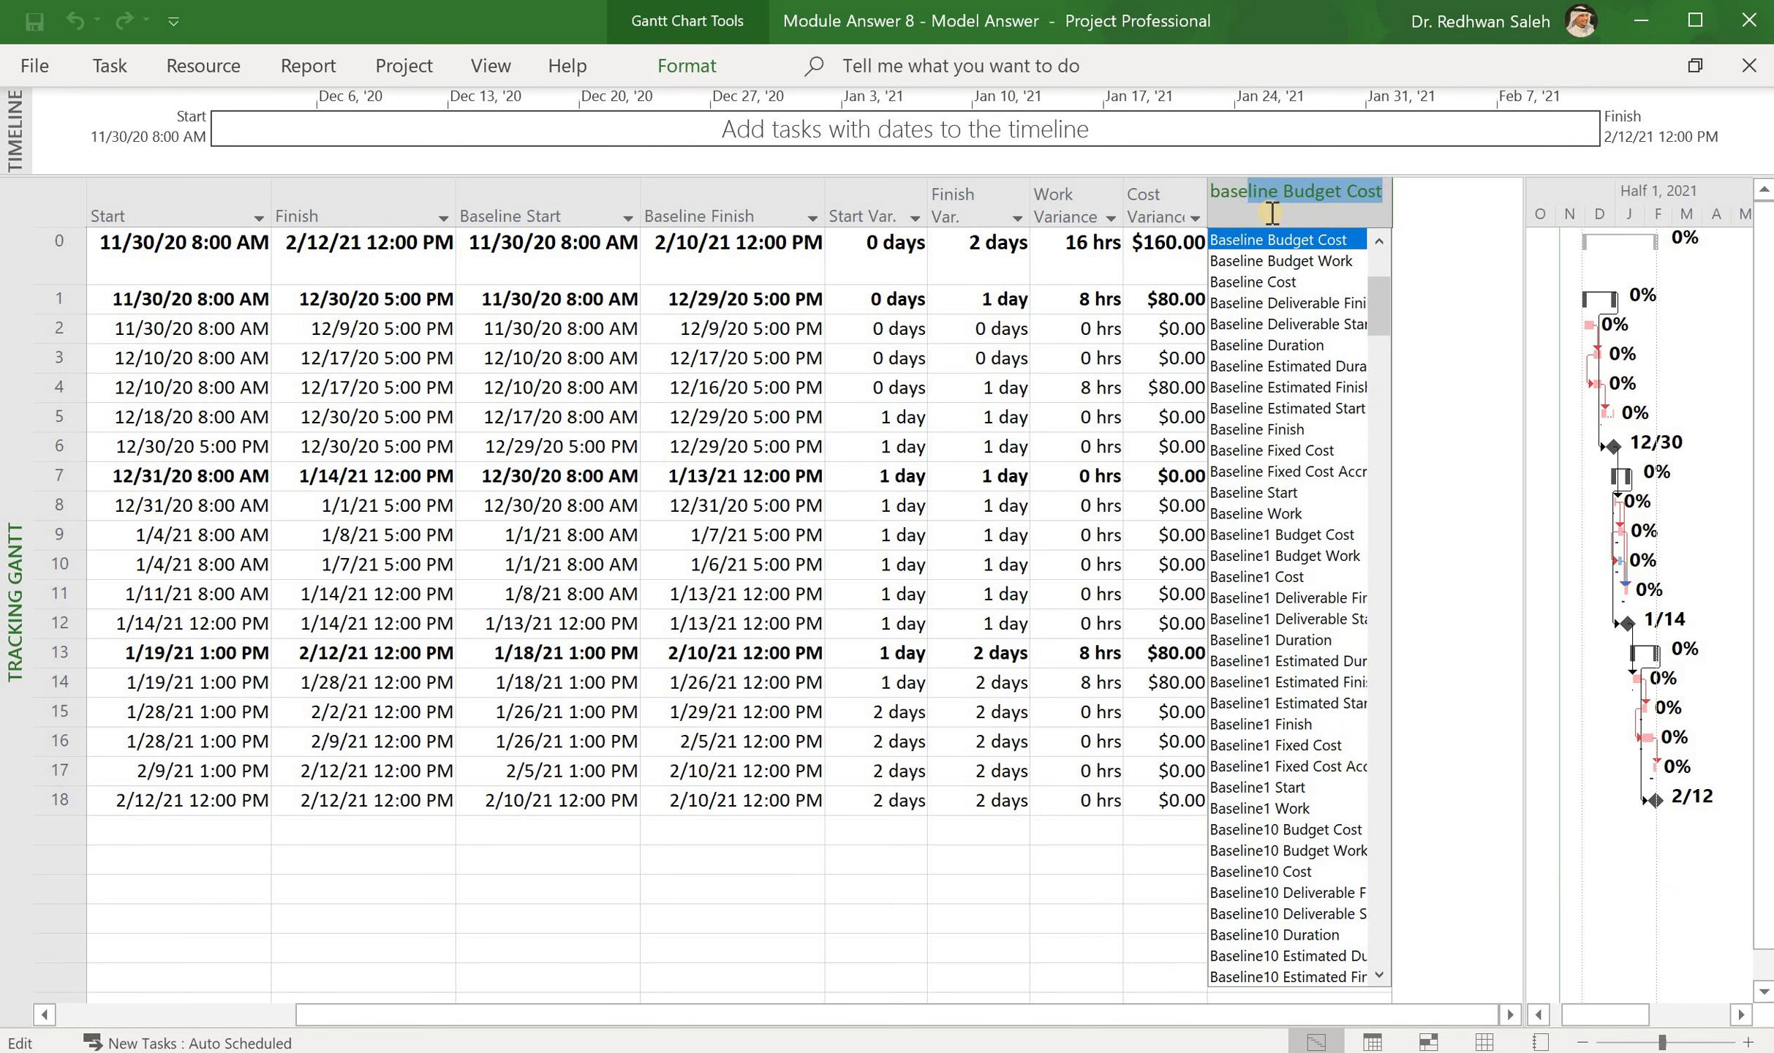
type("seline1")
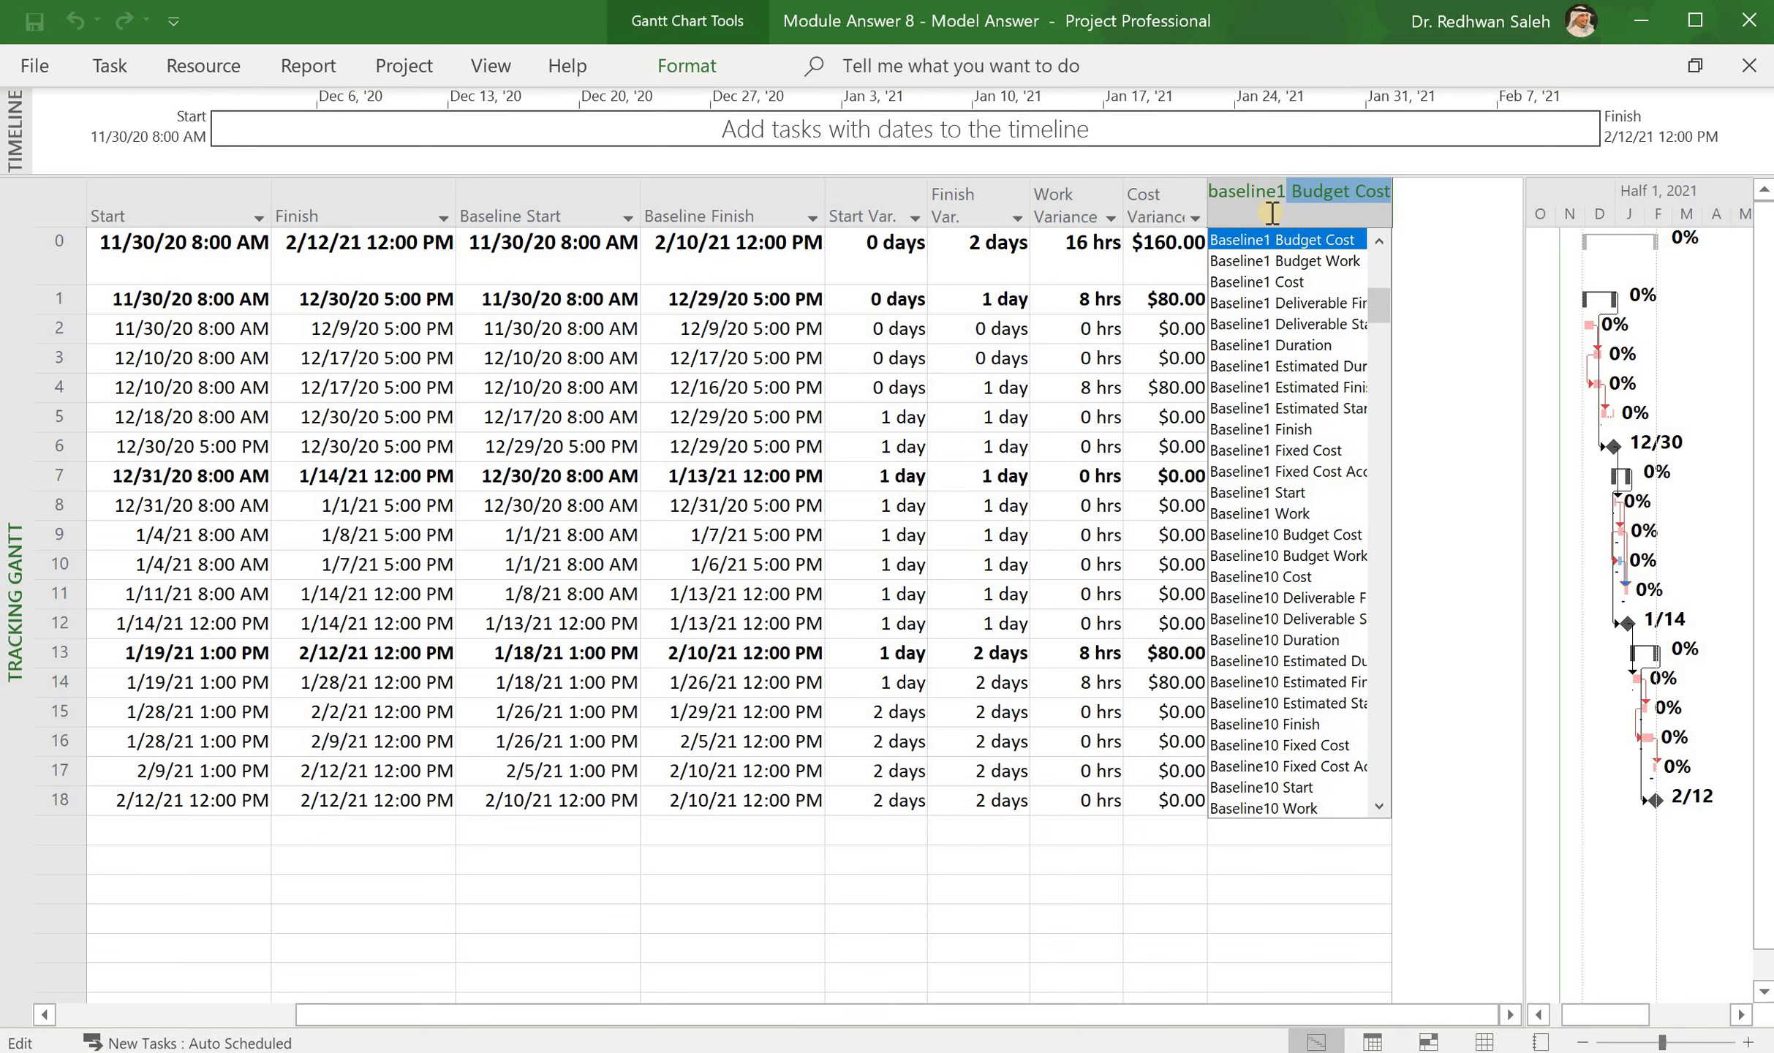
type(" wro")
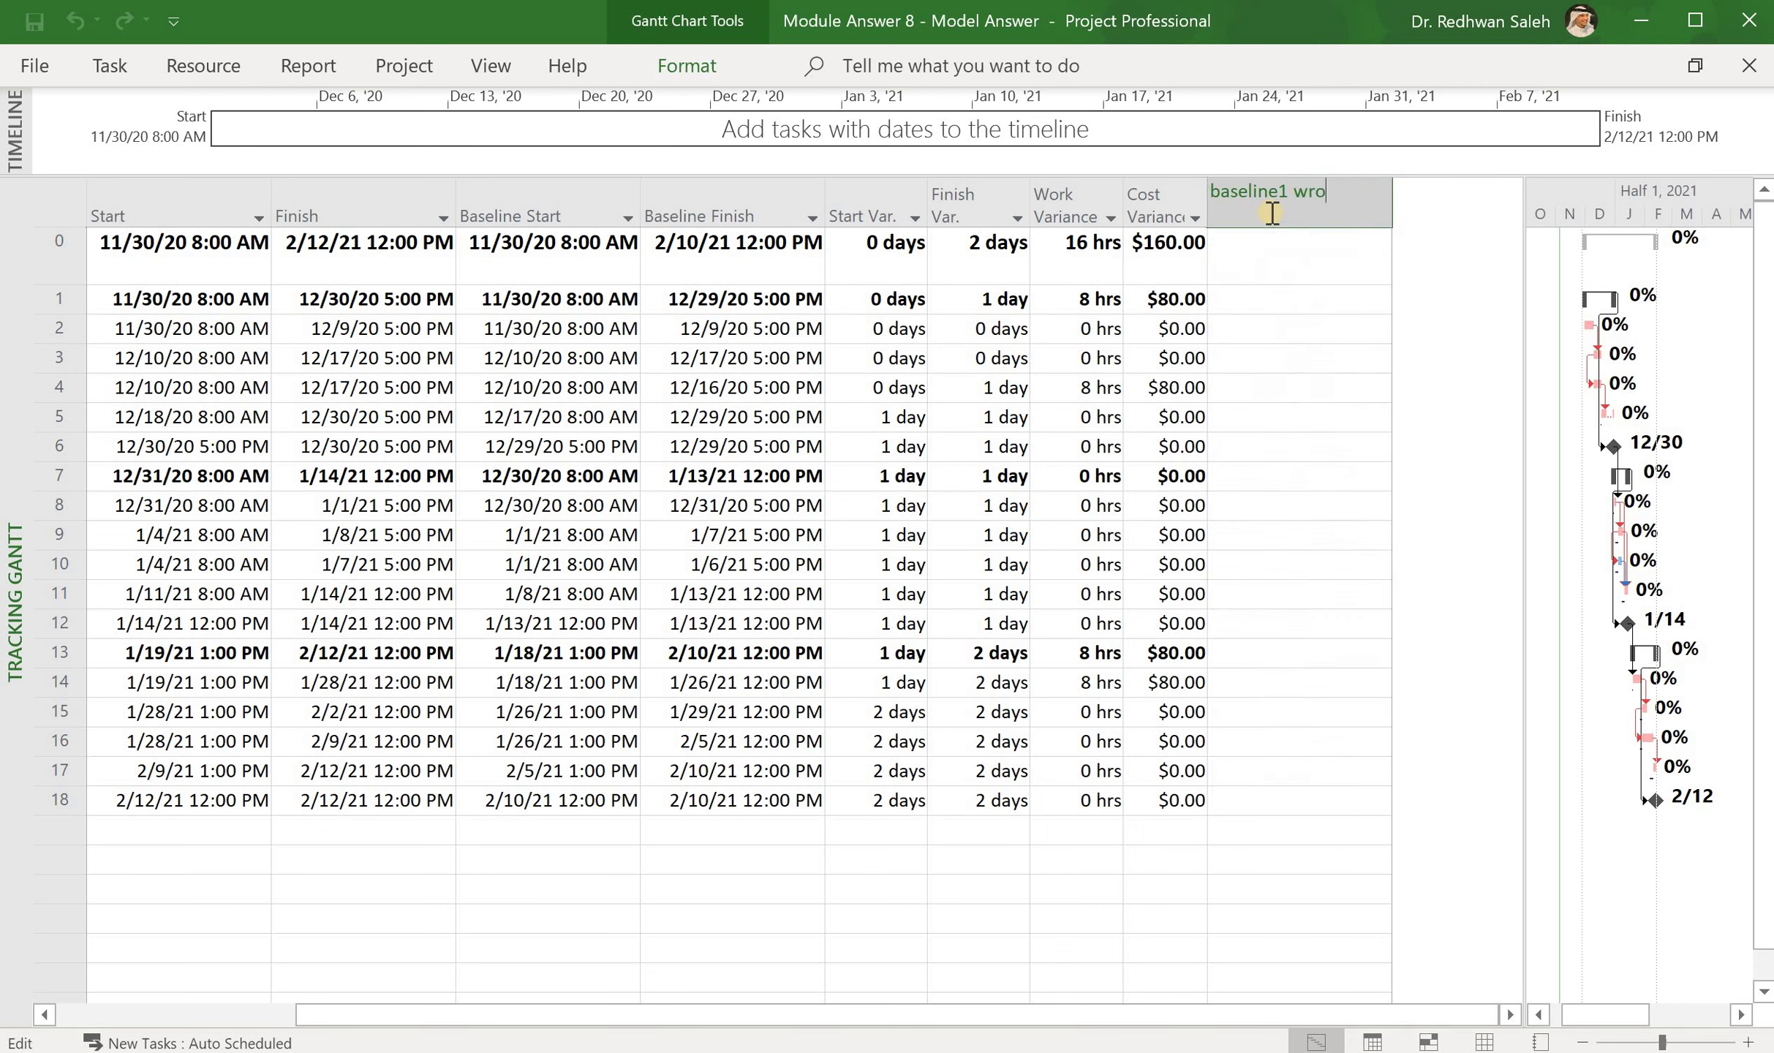
key("BackSpace")
key("BackSpace")
type("ork")
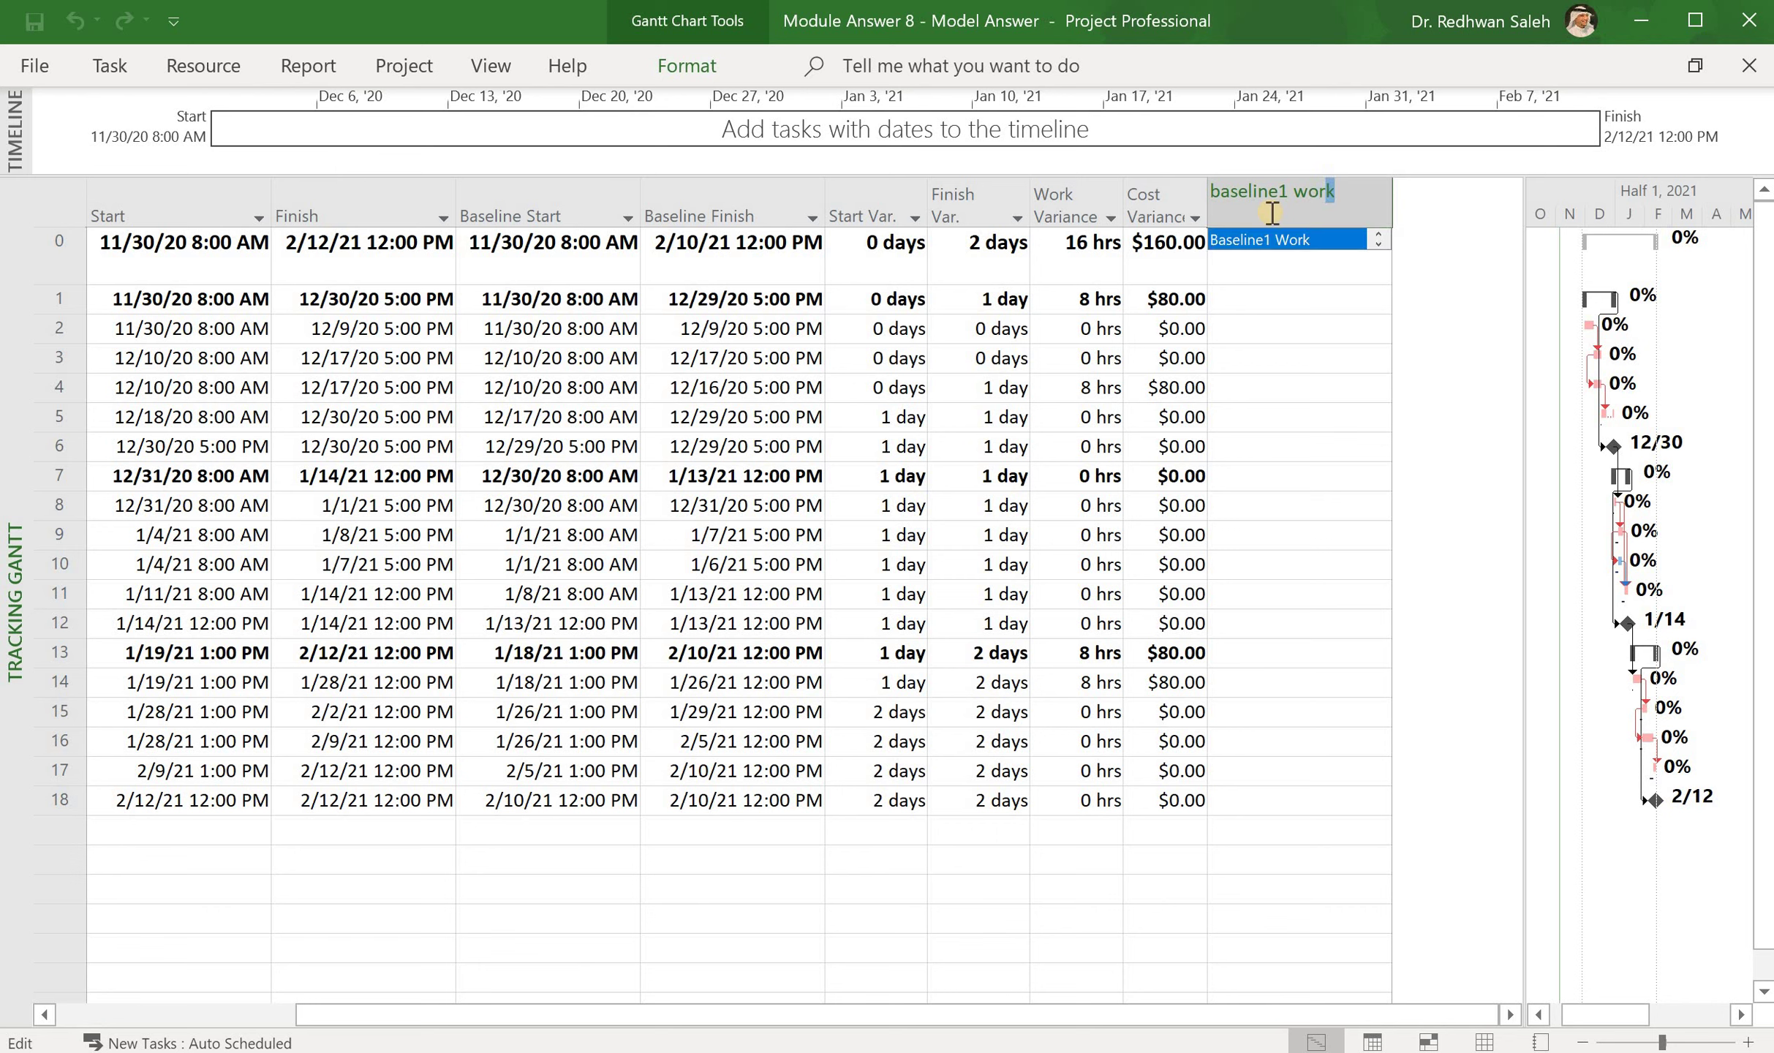
key("Return")
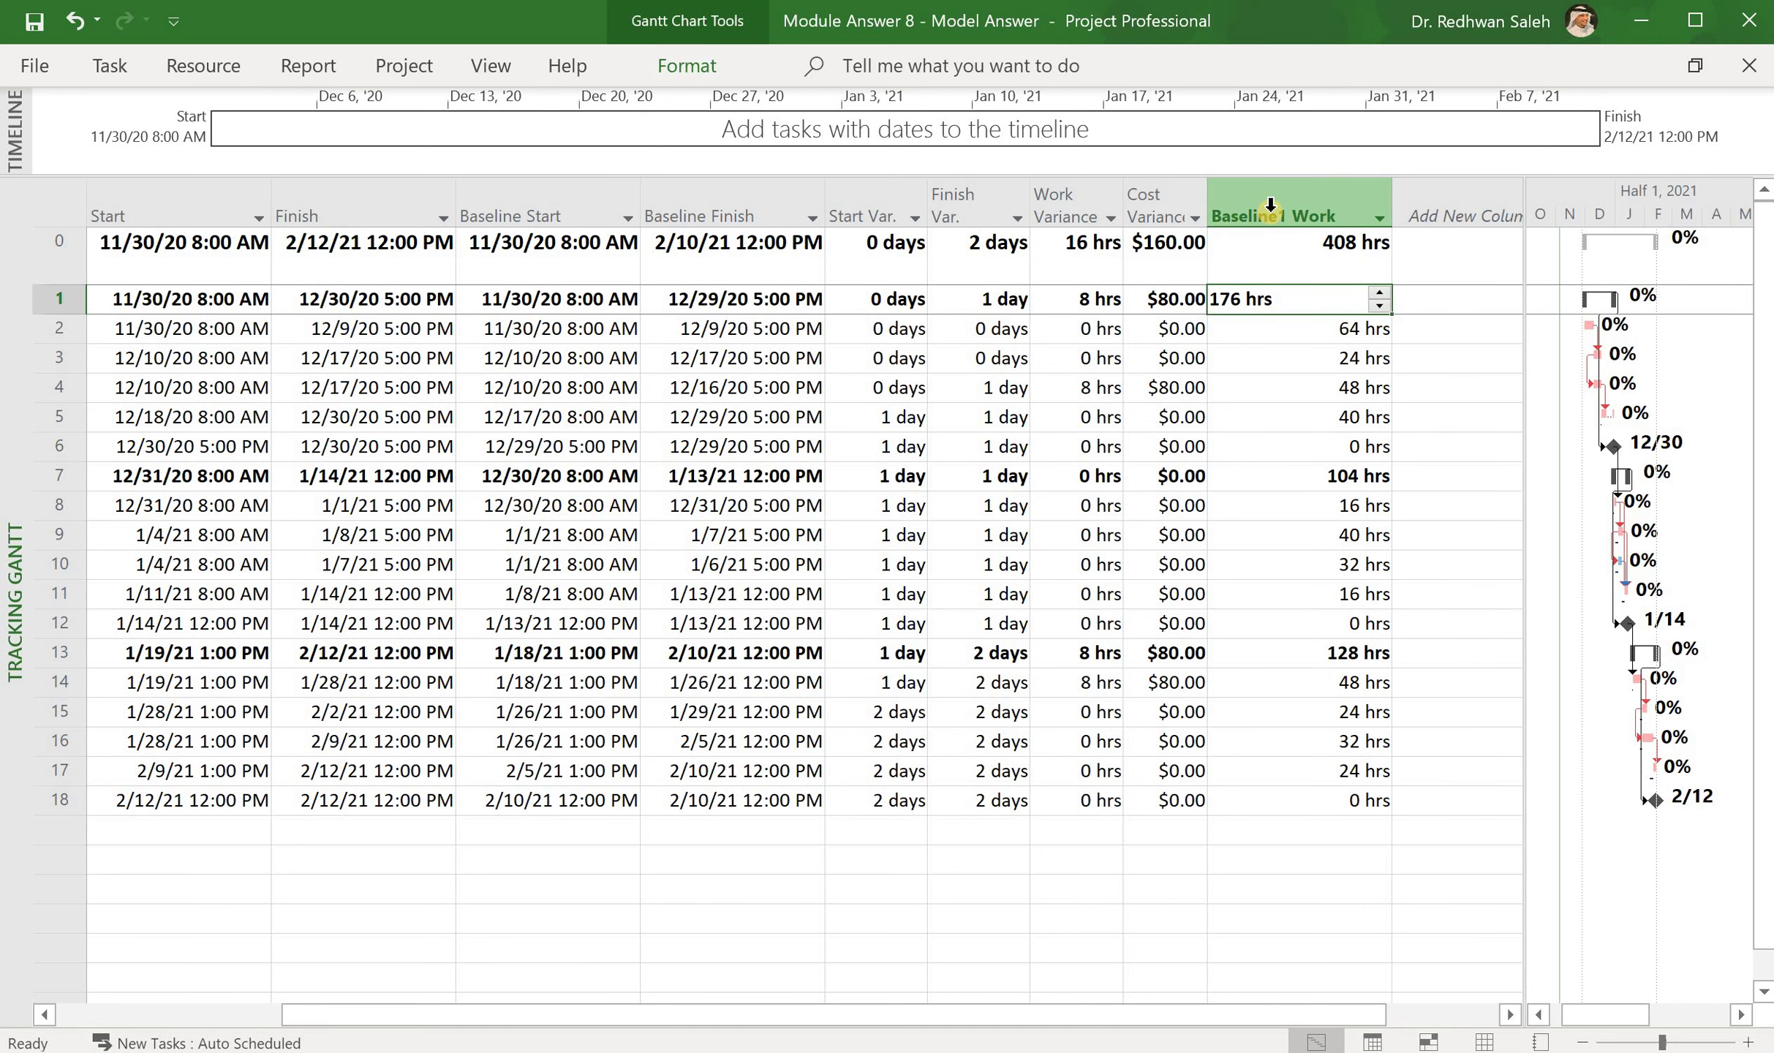
left_click_drag(1393, 204, 1285, 212)
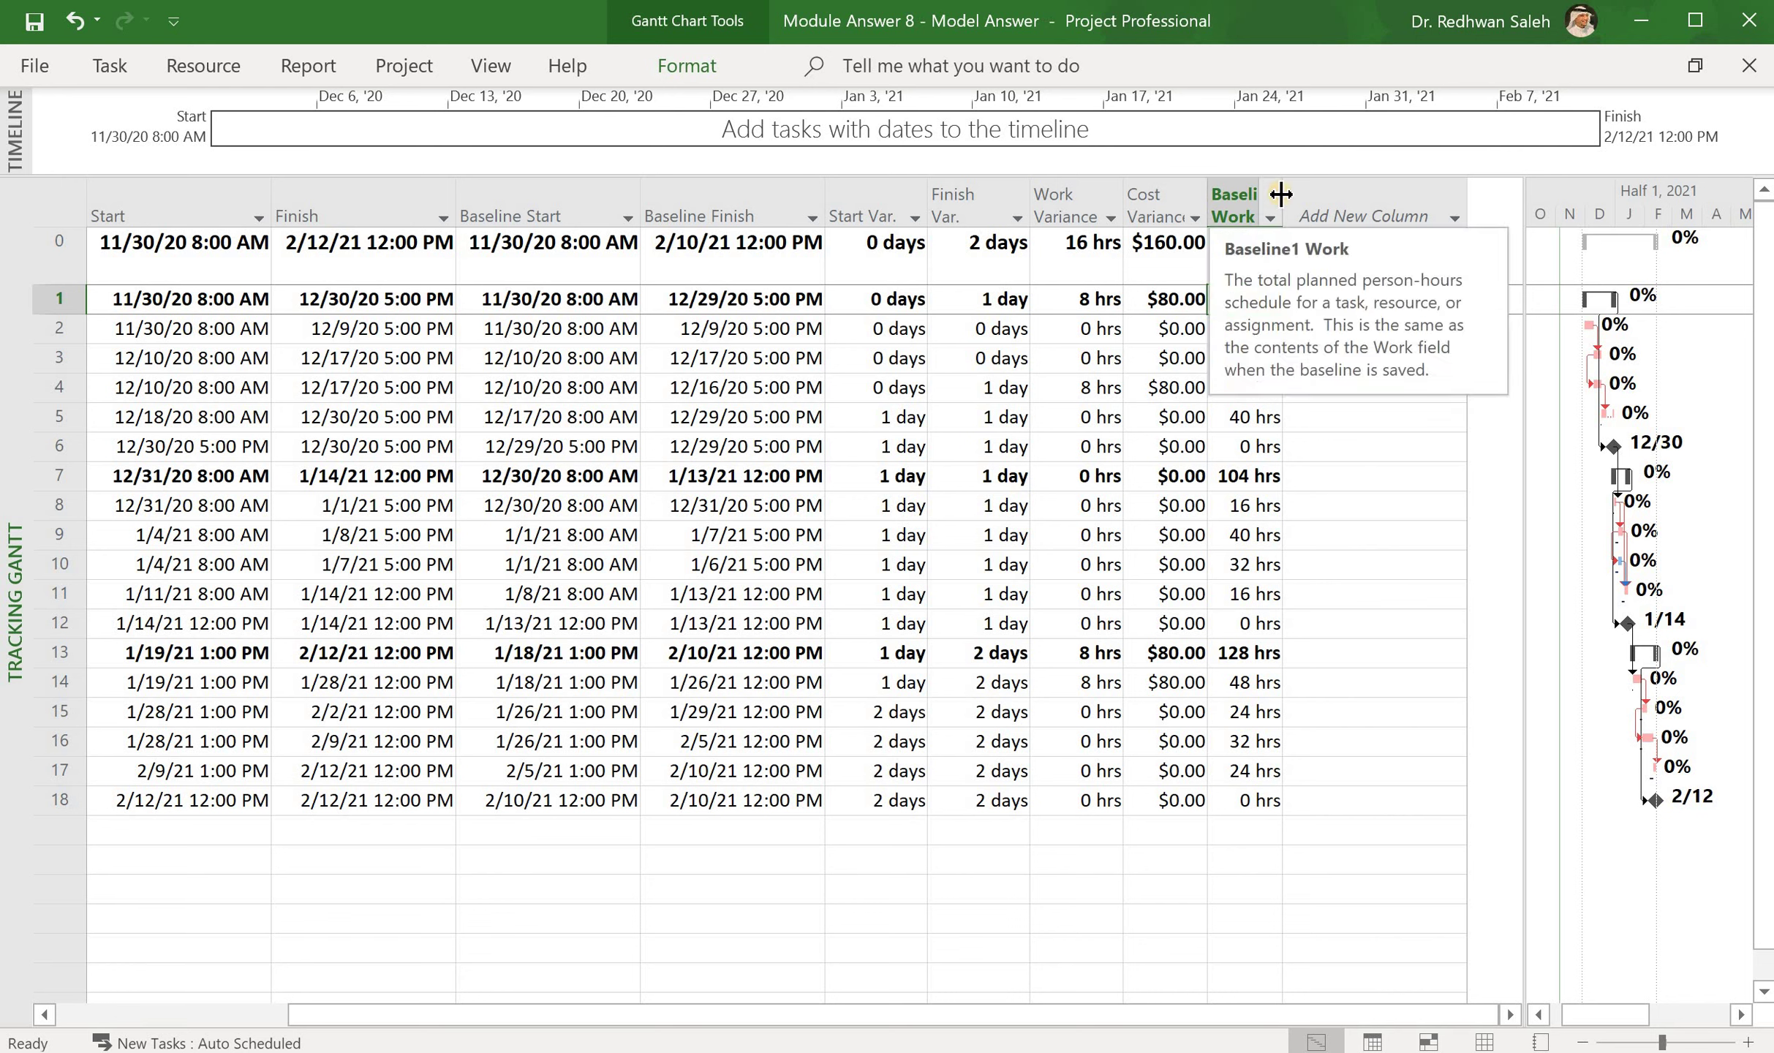
left_click_drag(1280, 194, 1291, 192)
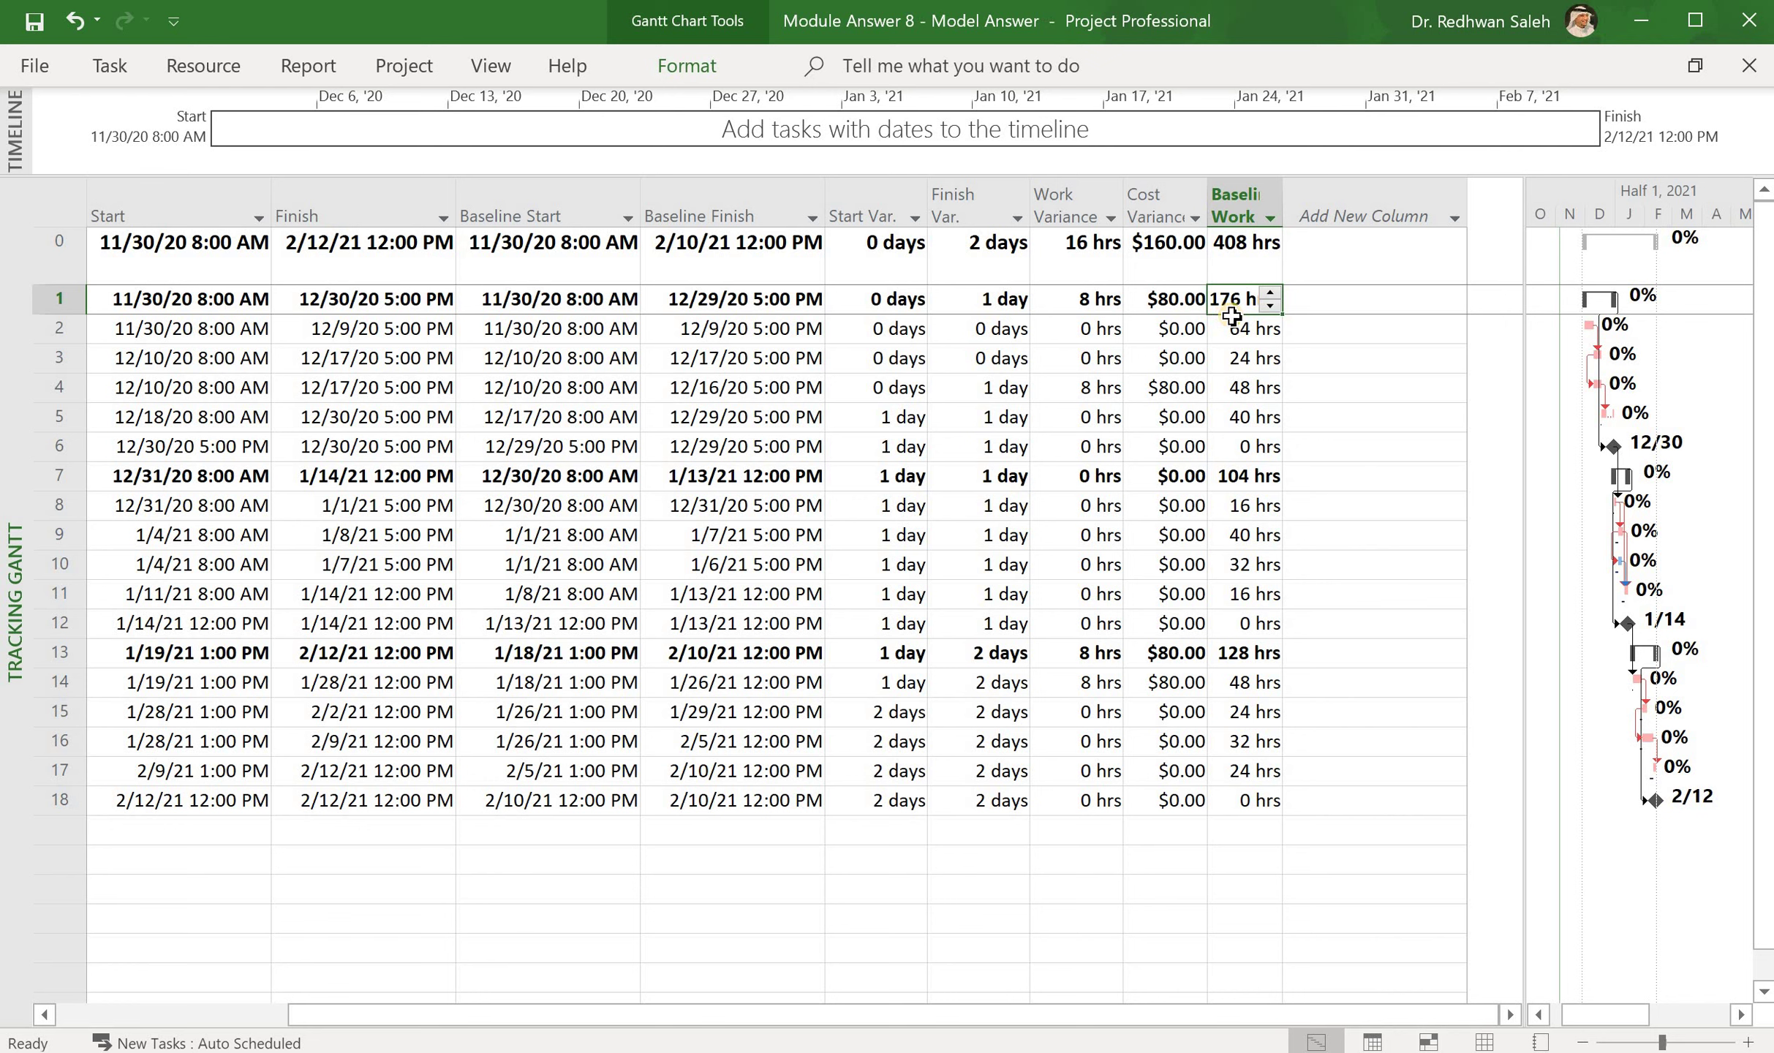
- Insert a Baseline Work column after Baseline1 Work and narrow it to fit its hour values
left_click(1353, 196)
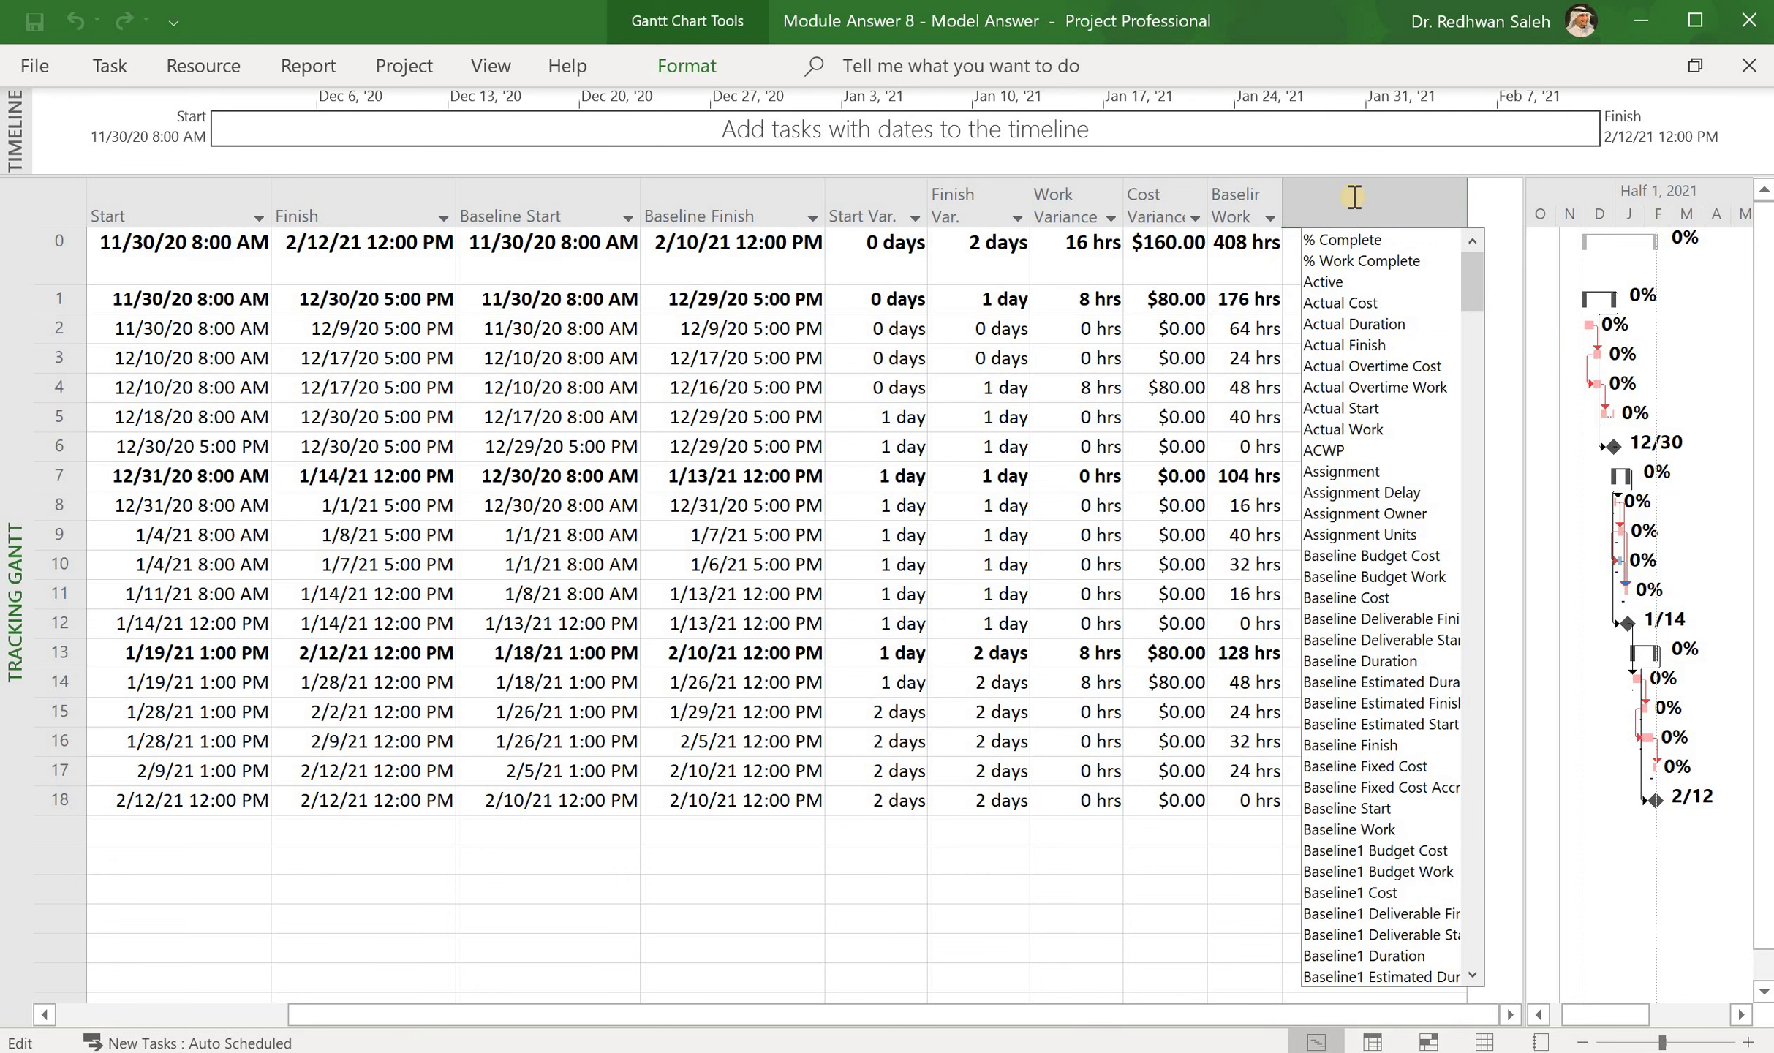
type("baseline")
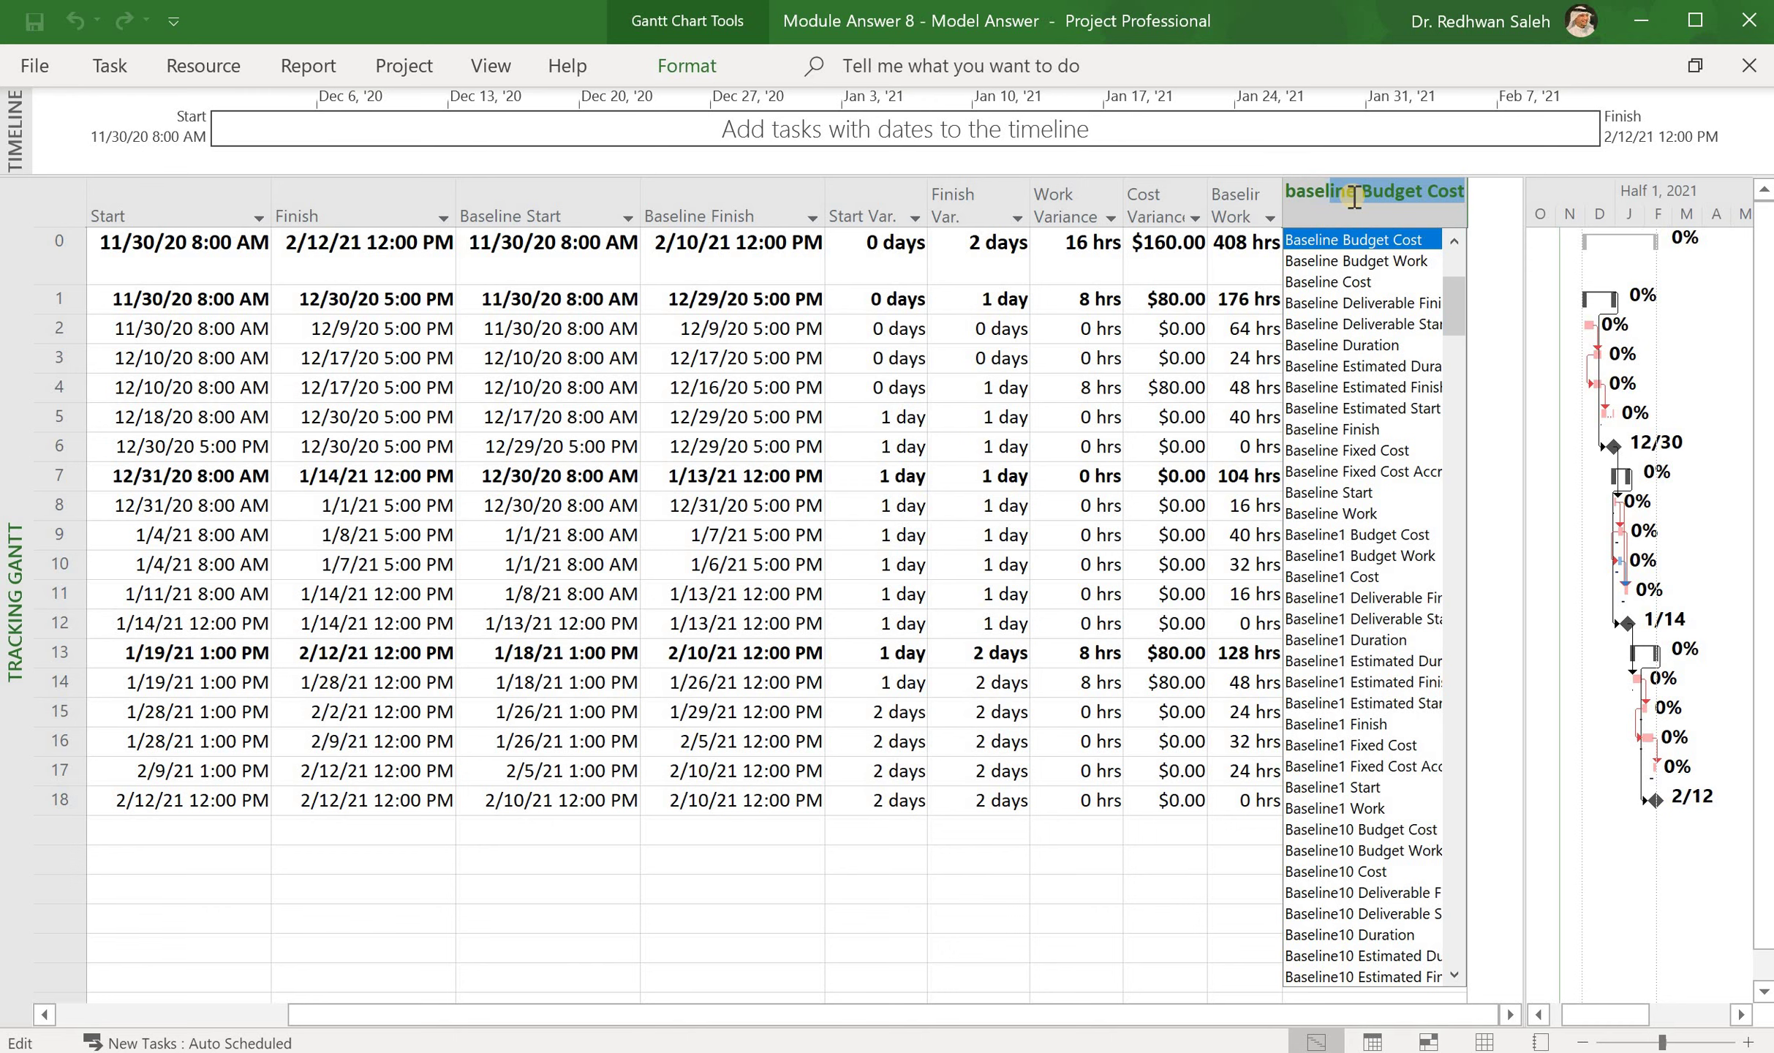
type(" work")
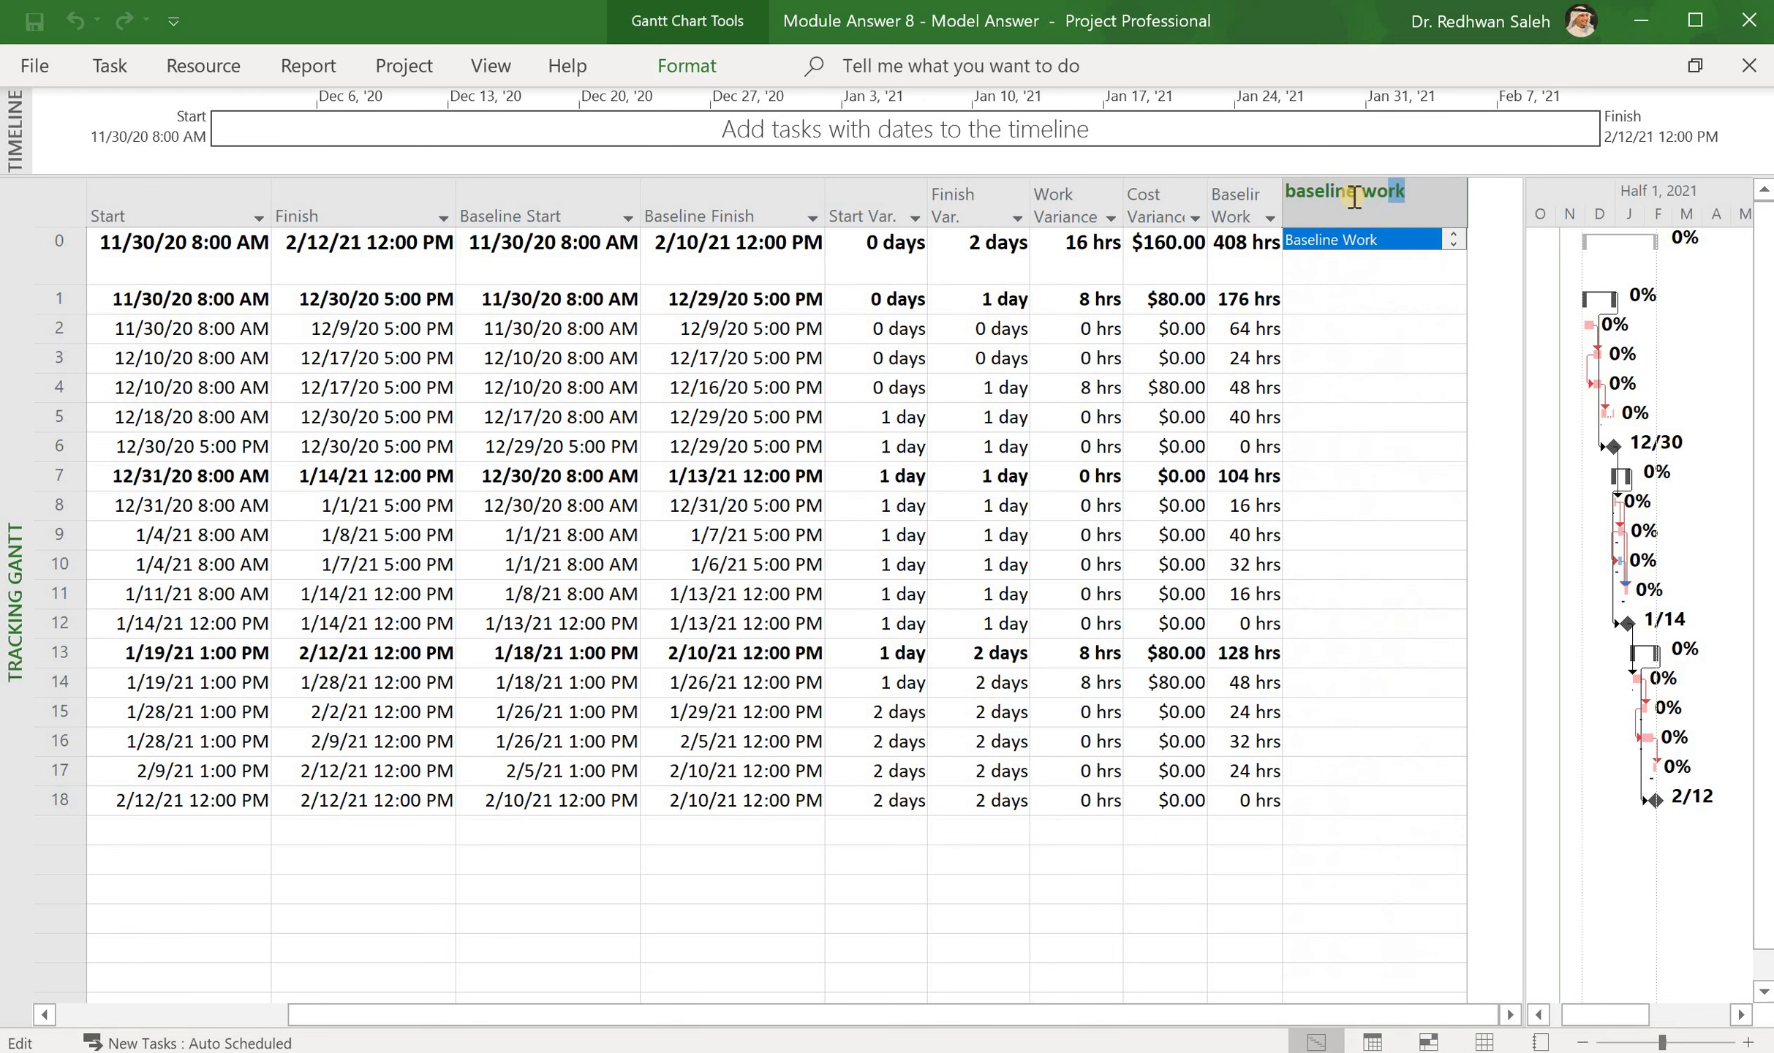
key("Return")
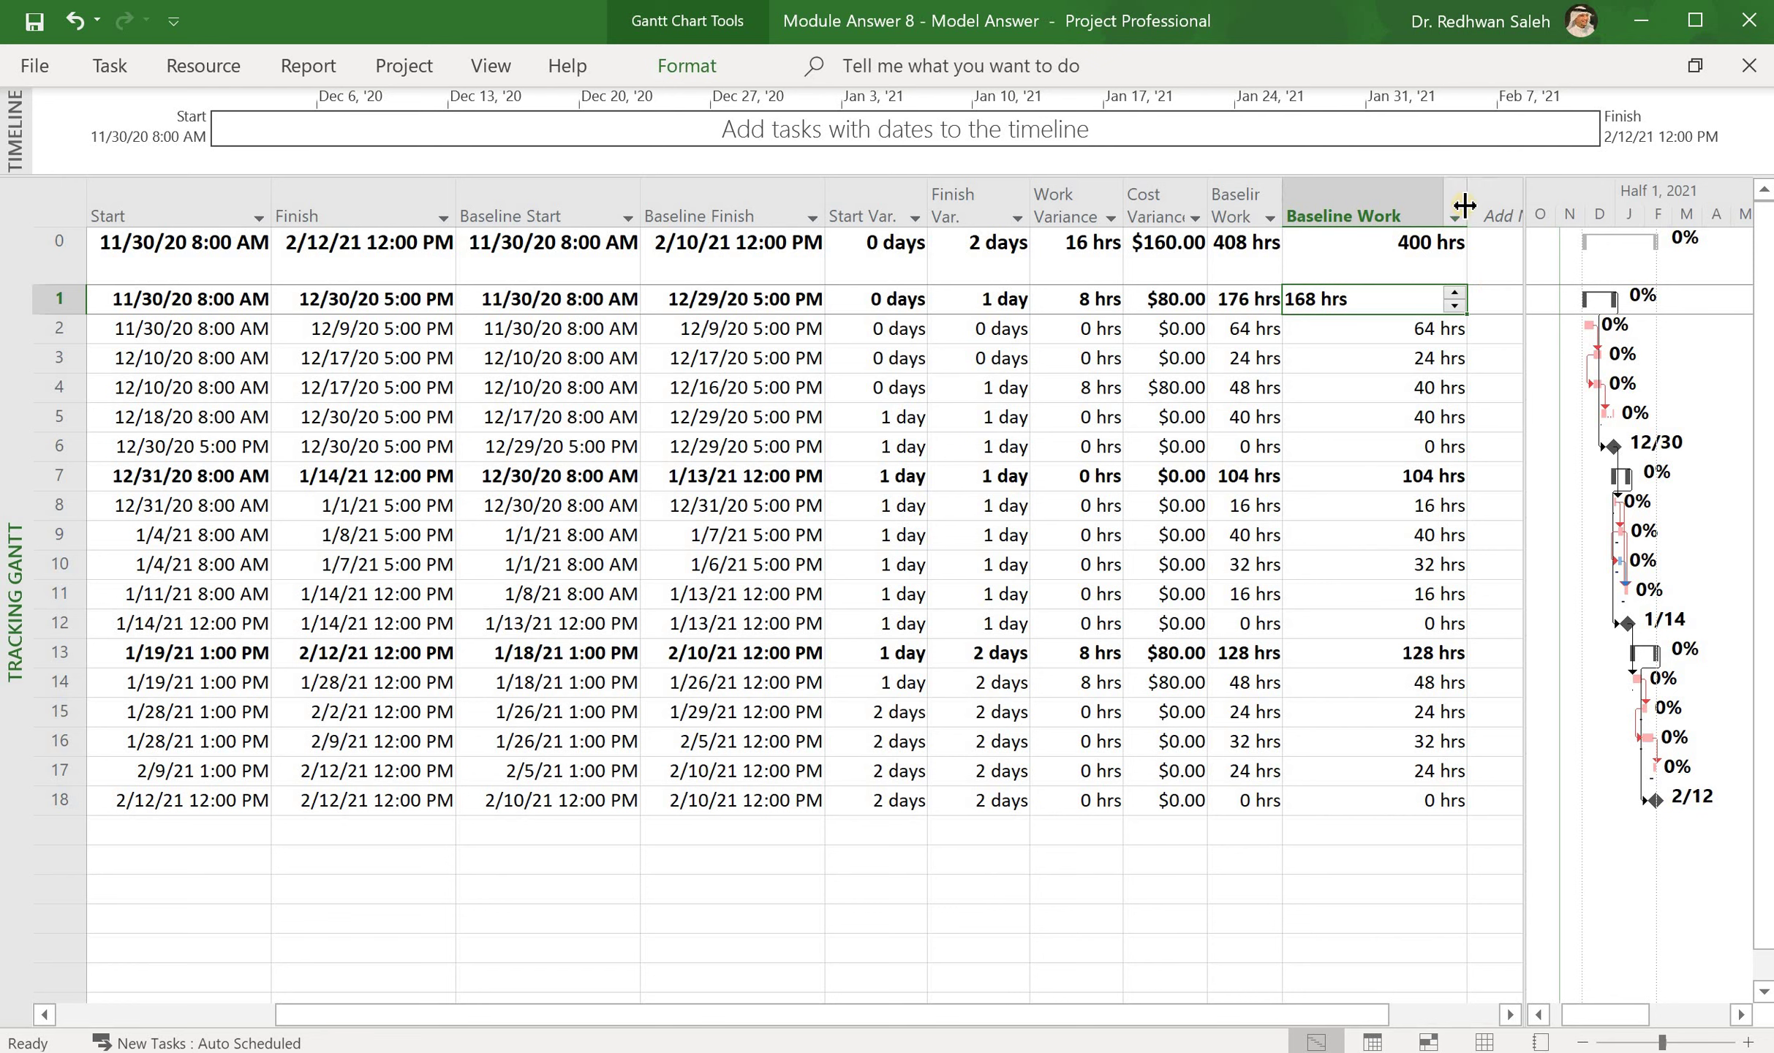
left_click_drag(1464, 205, 1367, 203)
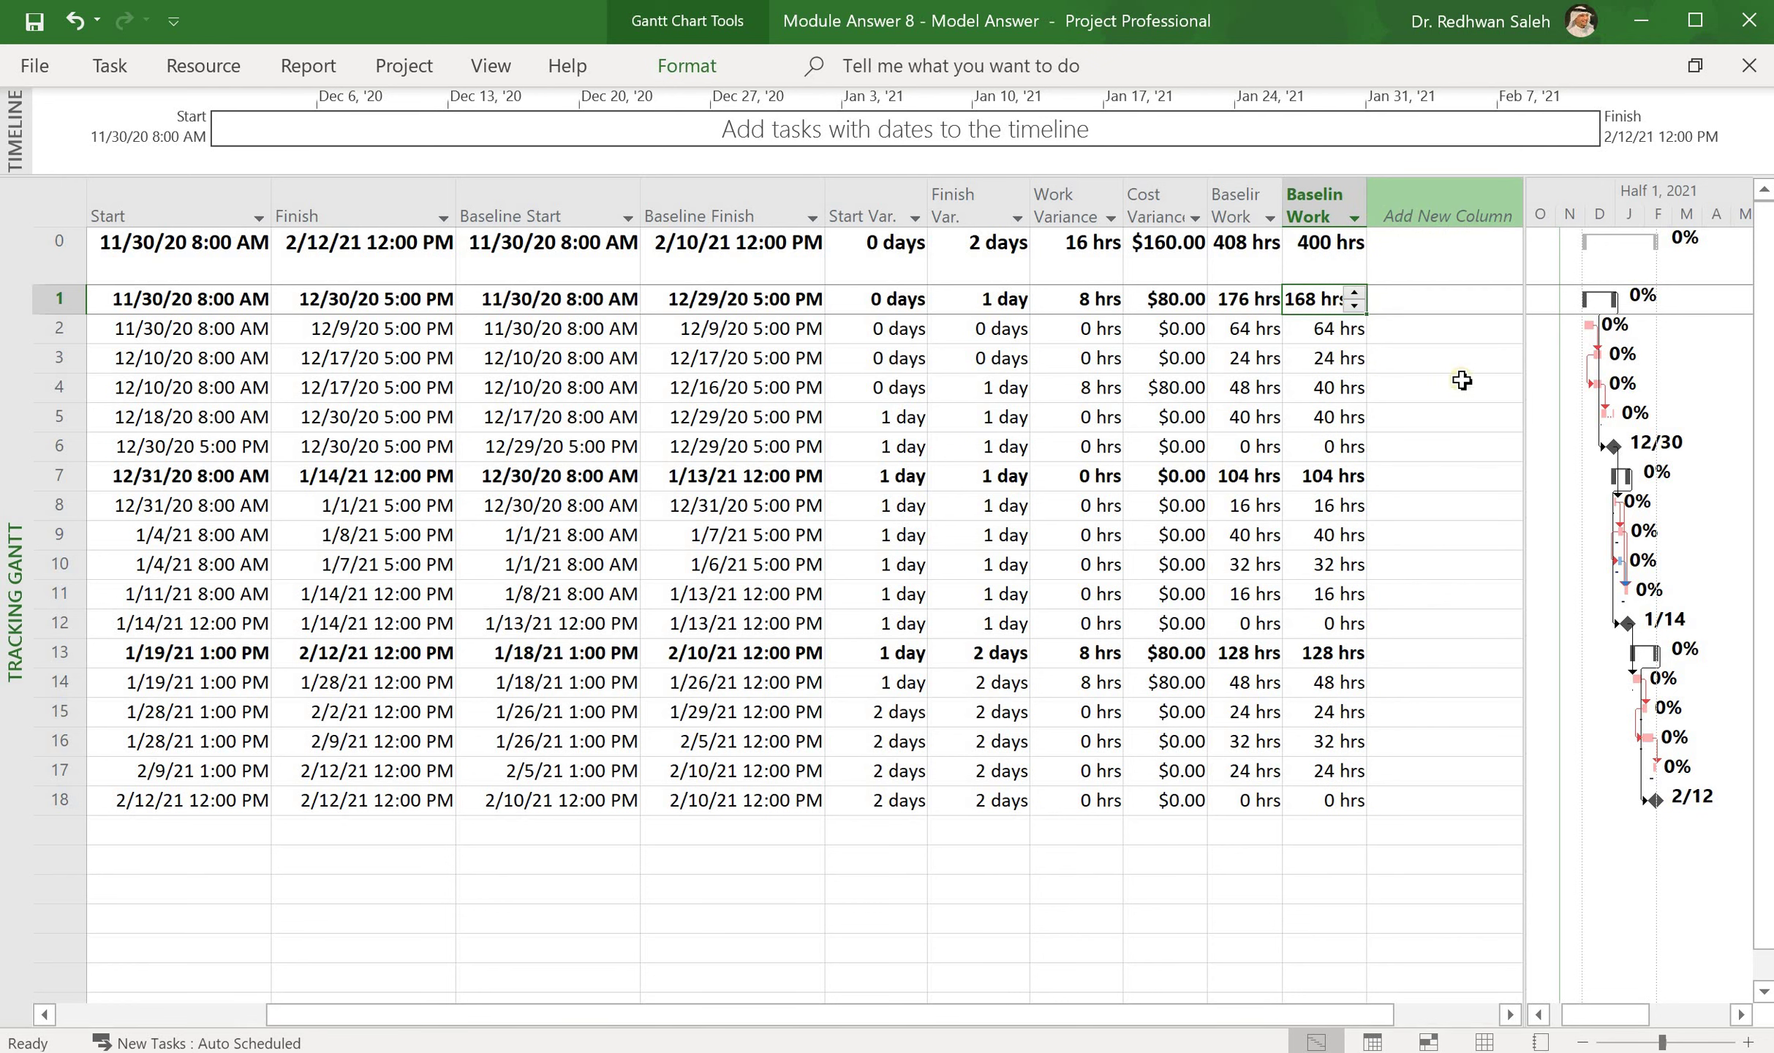
- Insert a Work column after the Baseline Work column and narrow it to fit its hour values
left_click(1421, 216)
type("work")
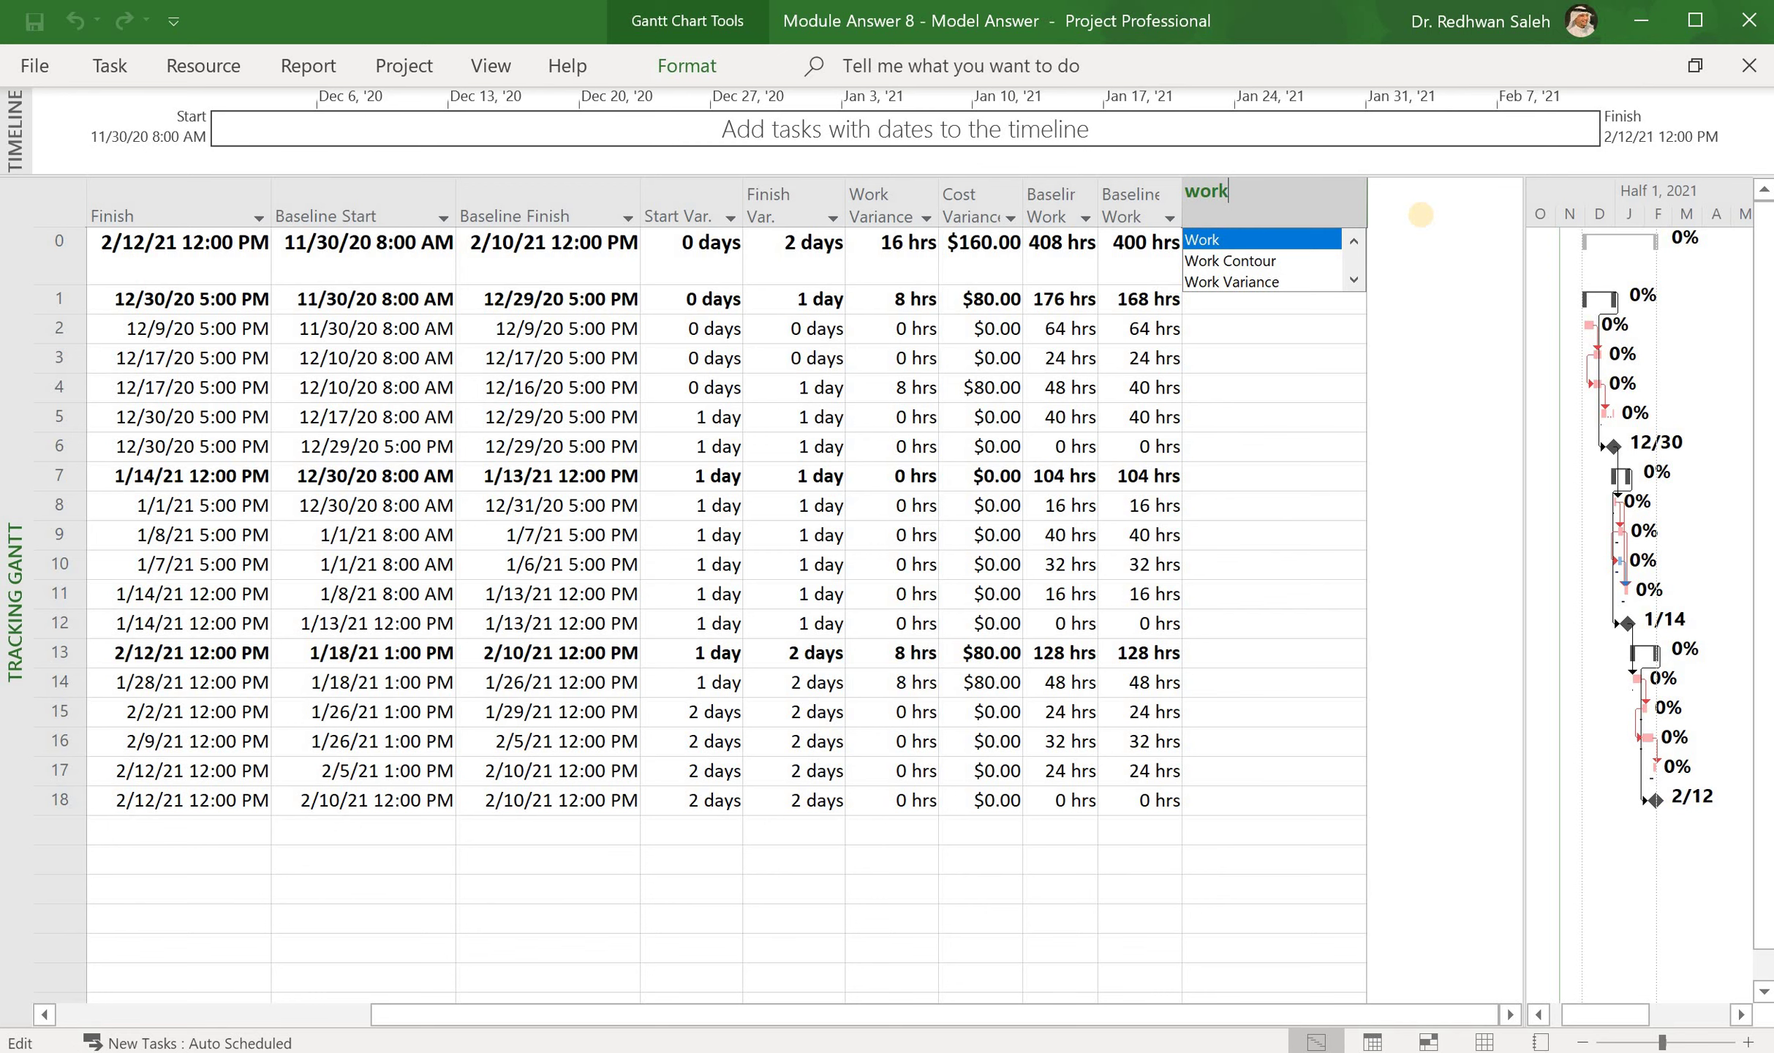
key("Return")
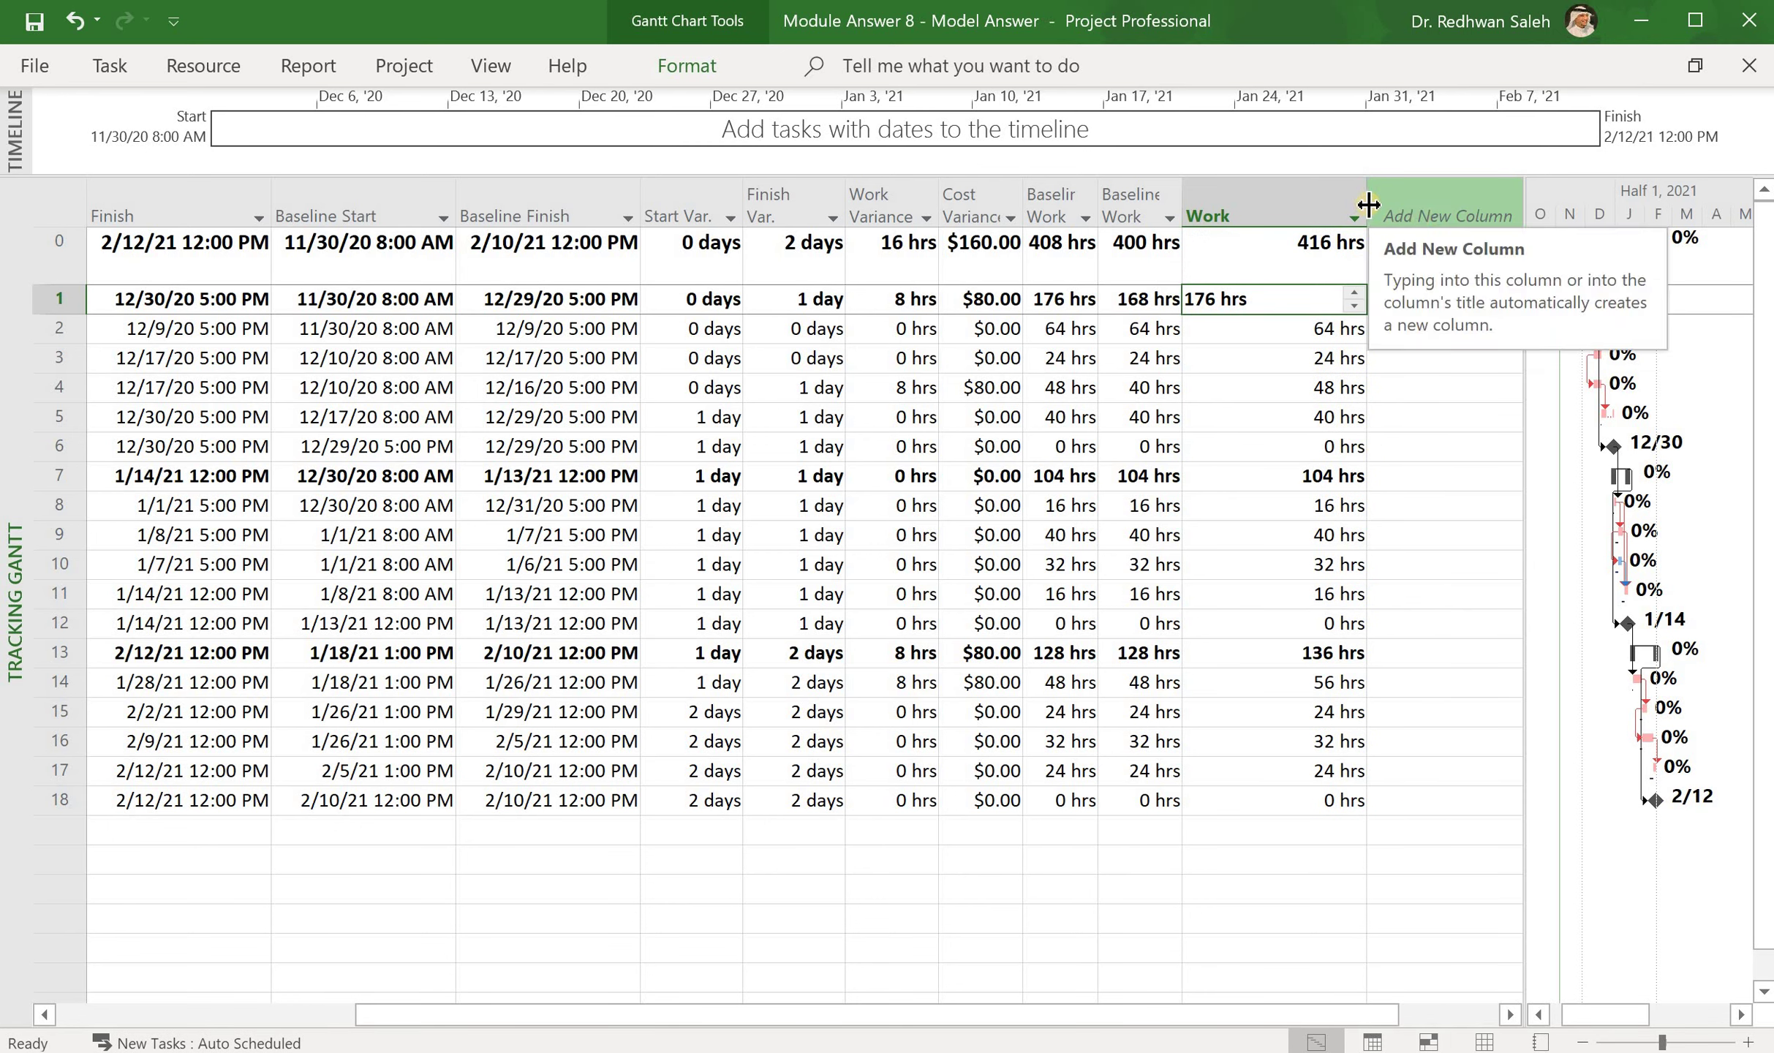
left_click_drag(1337, 205, 1267, 210)
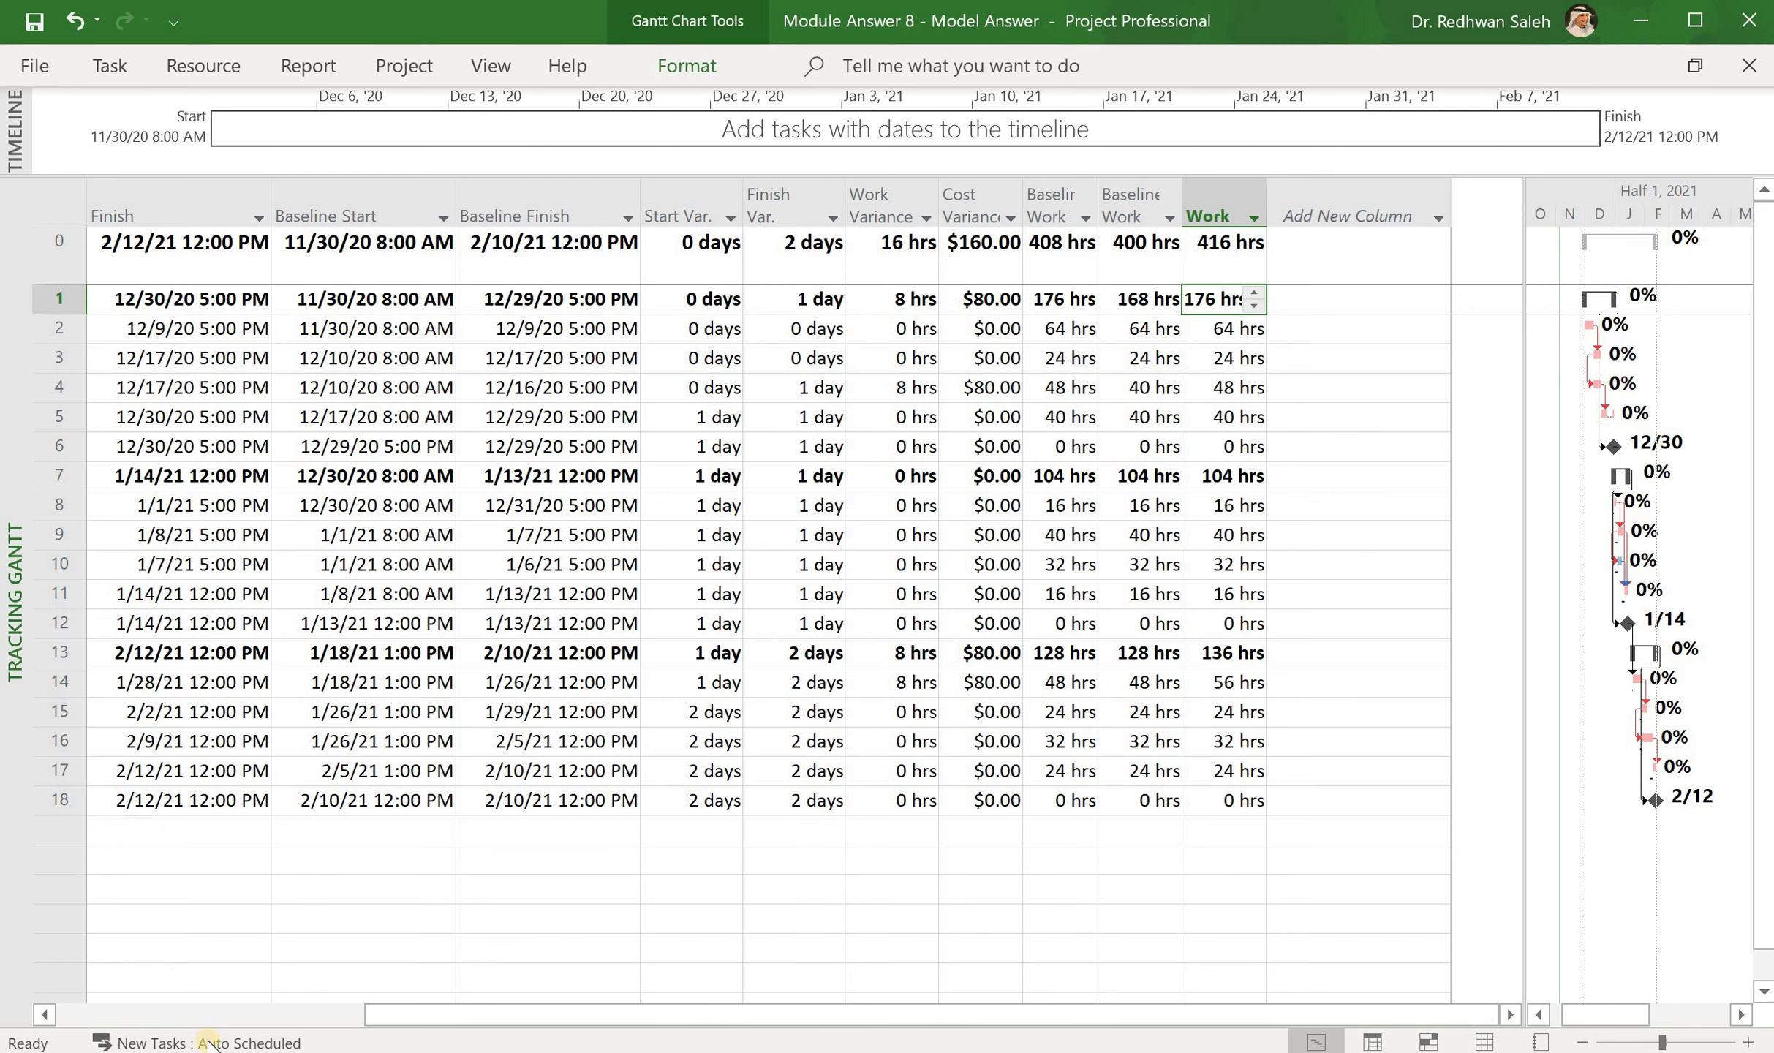
key("Escape")
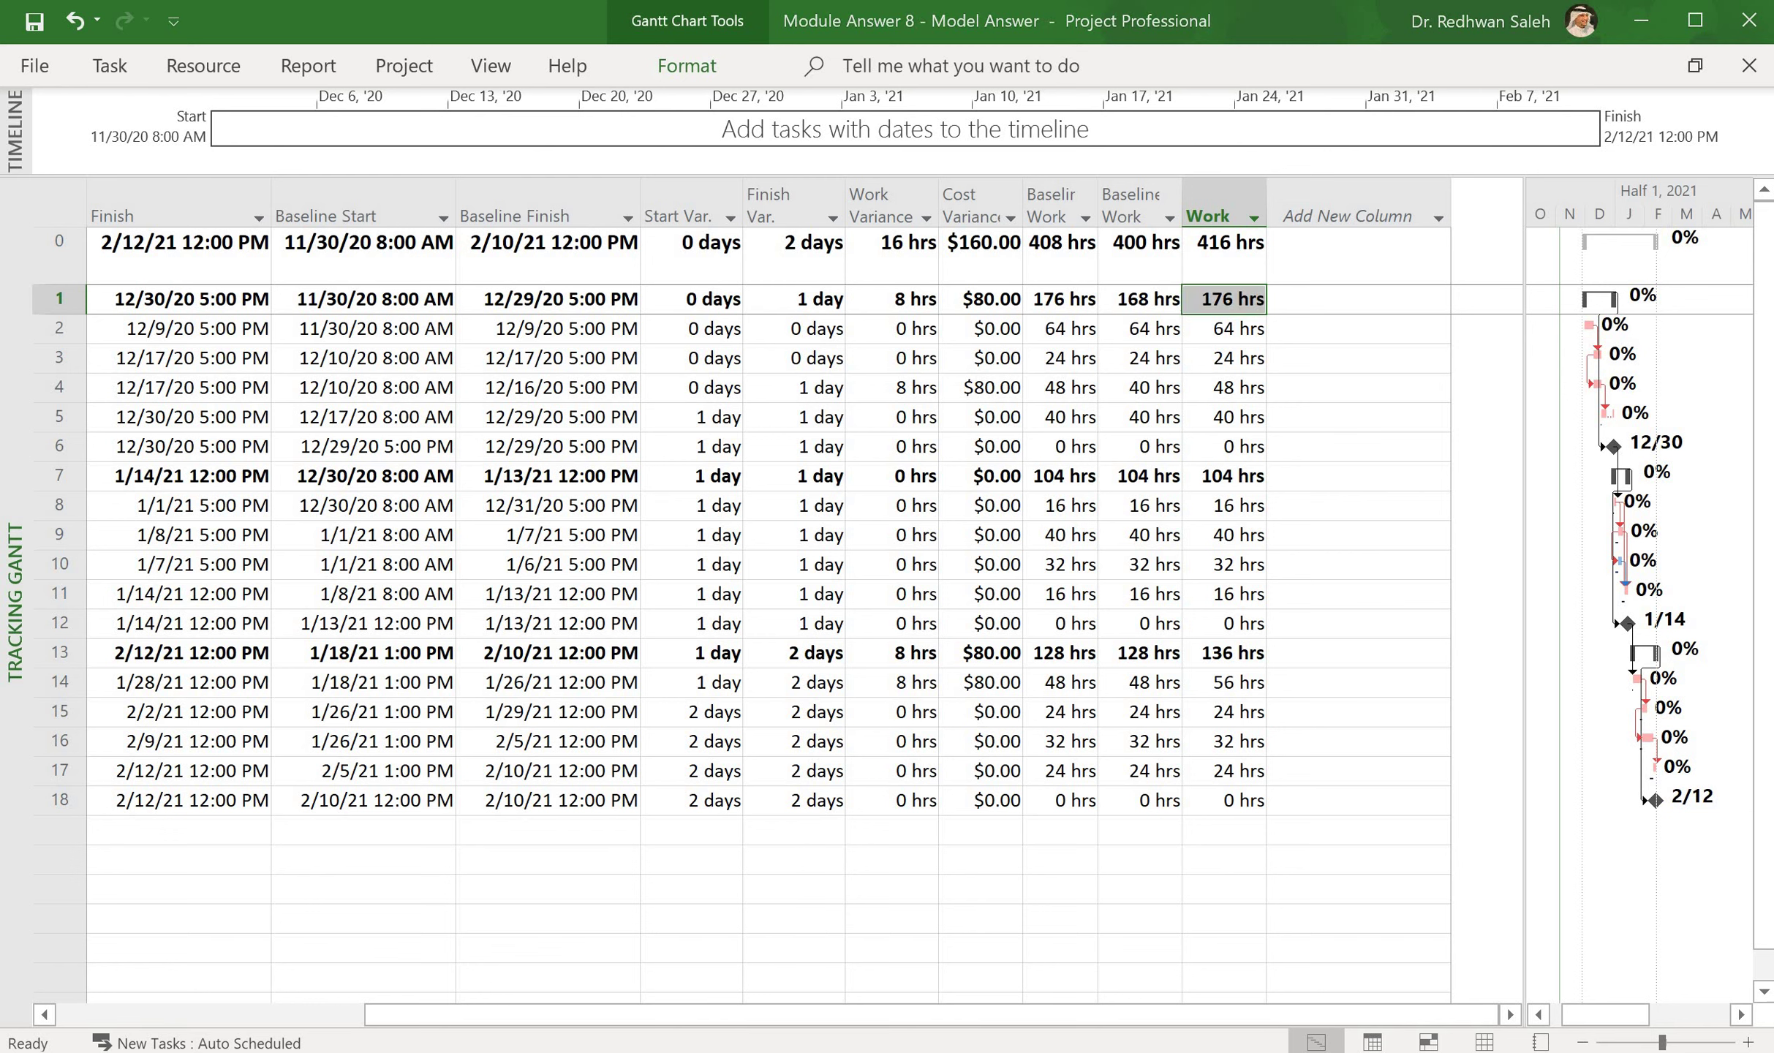
- Insert a Baseline Cost column after the Work column and narrow it so its heading wraps onto two lines
left_click(1343, 195)
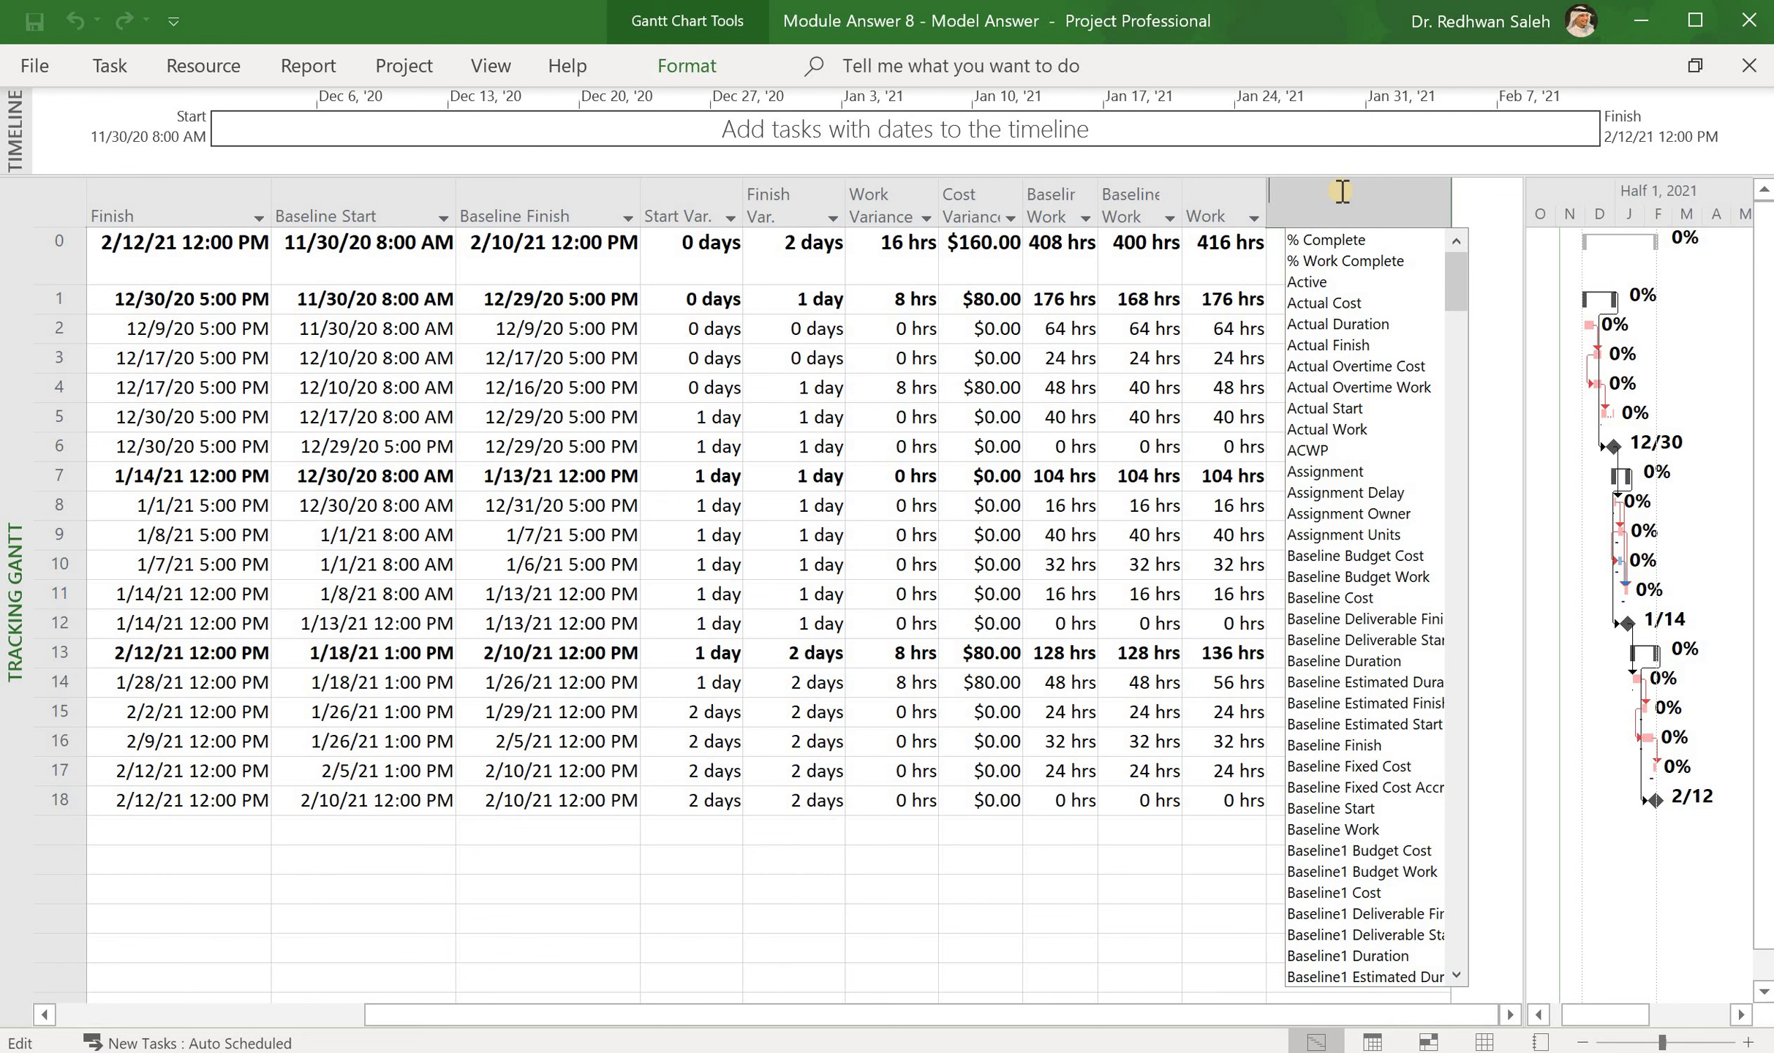
type("baselin")
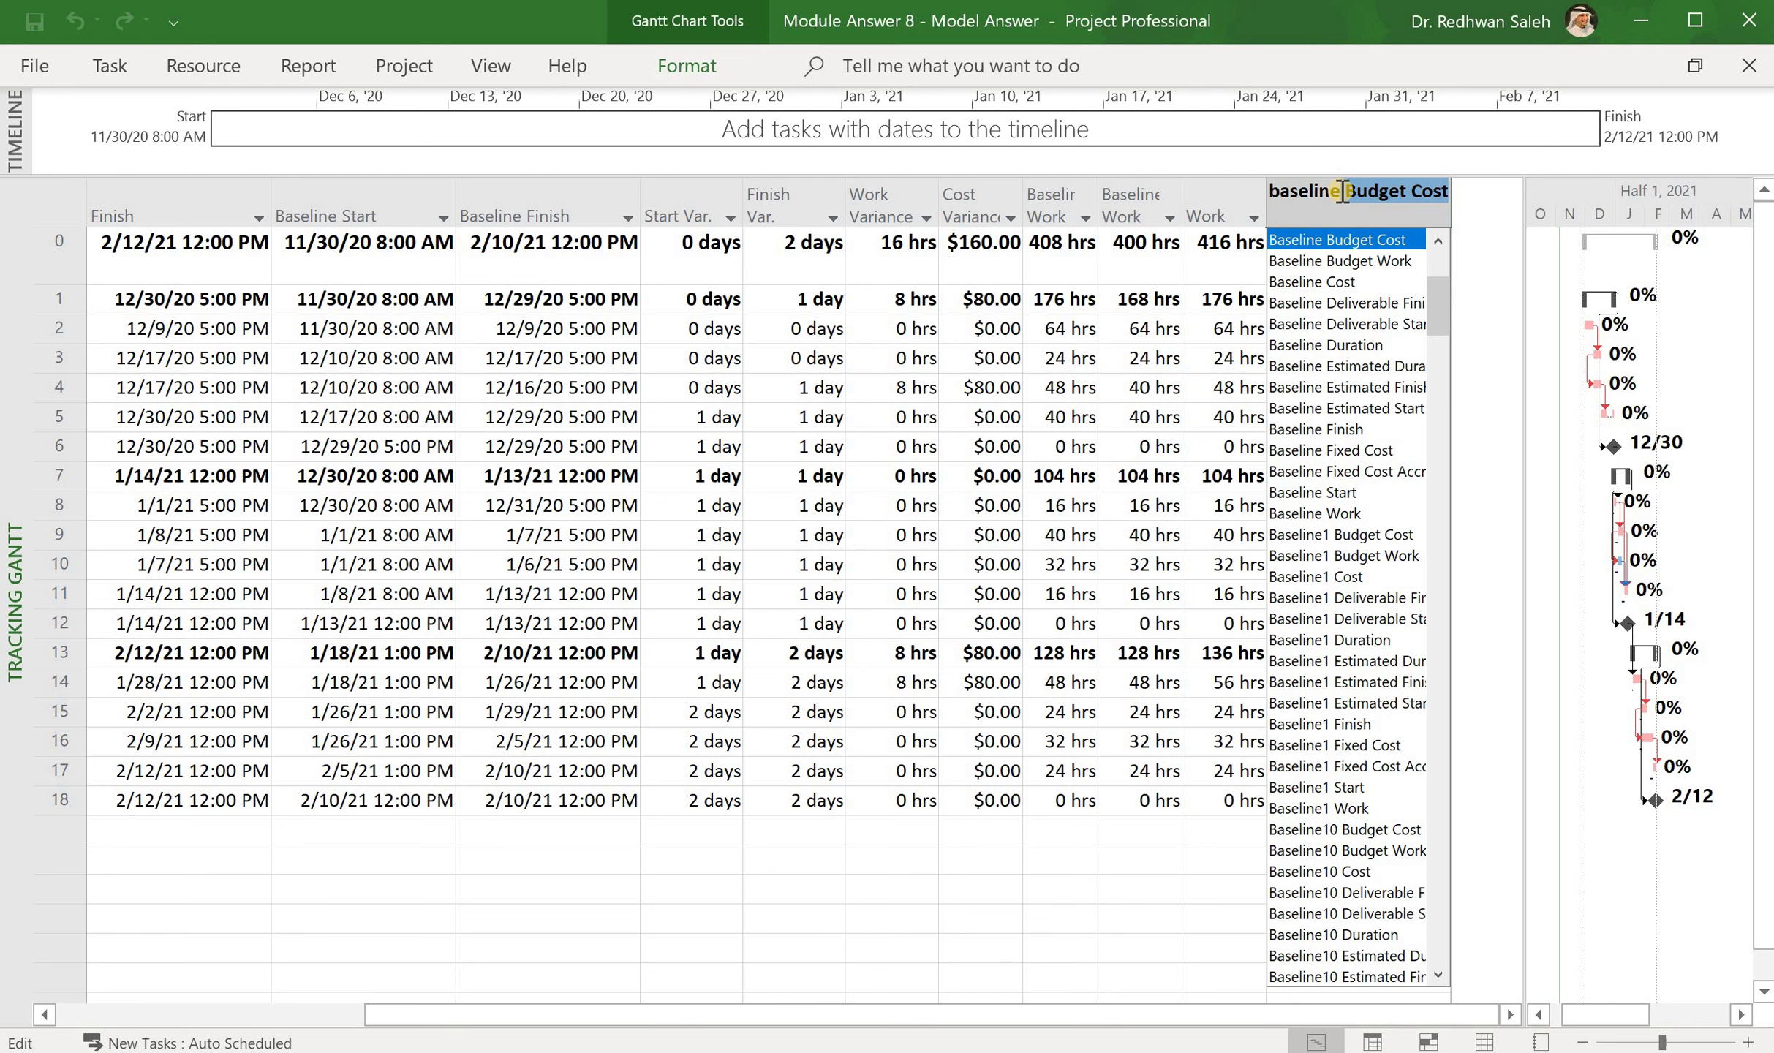
type("e ")
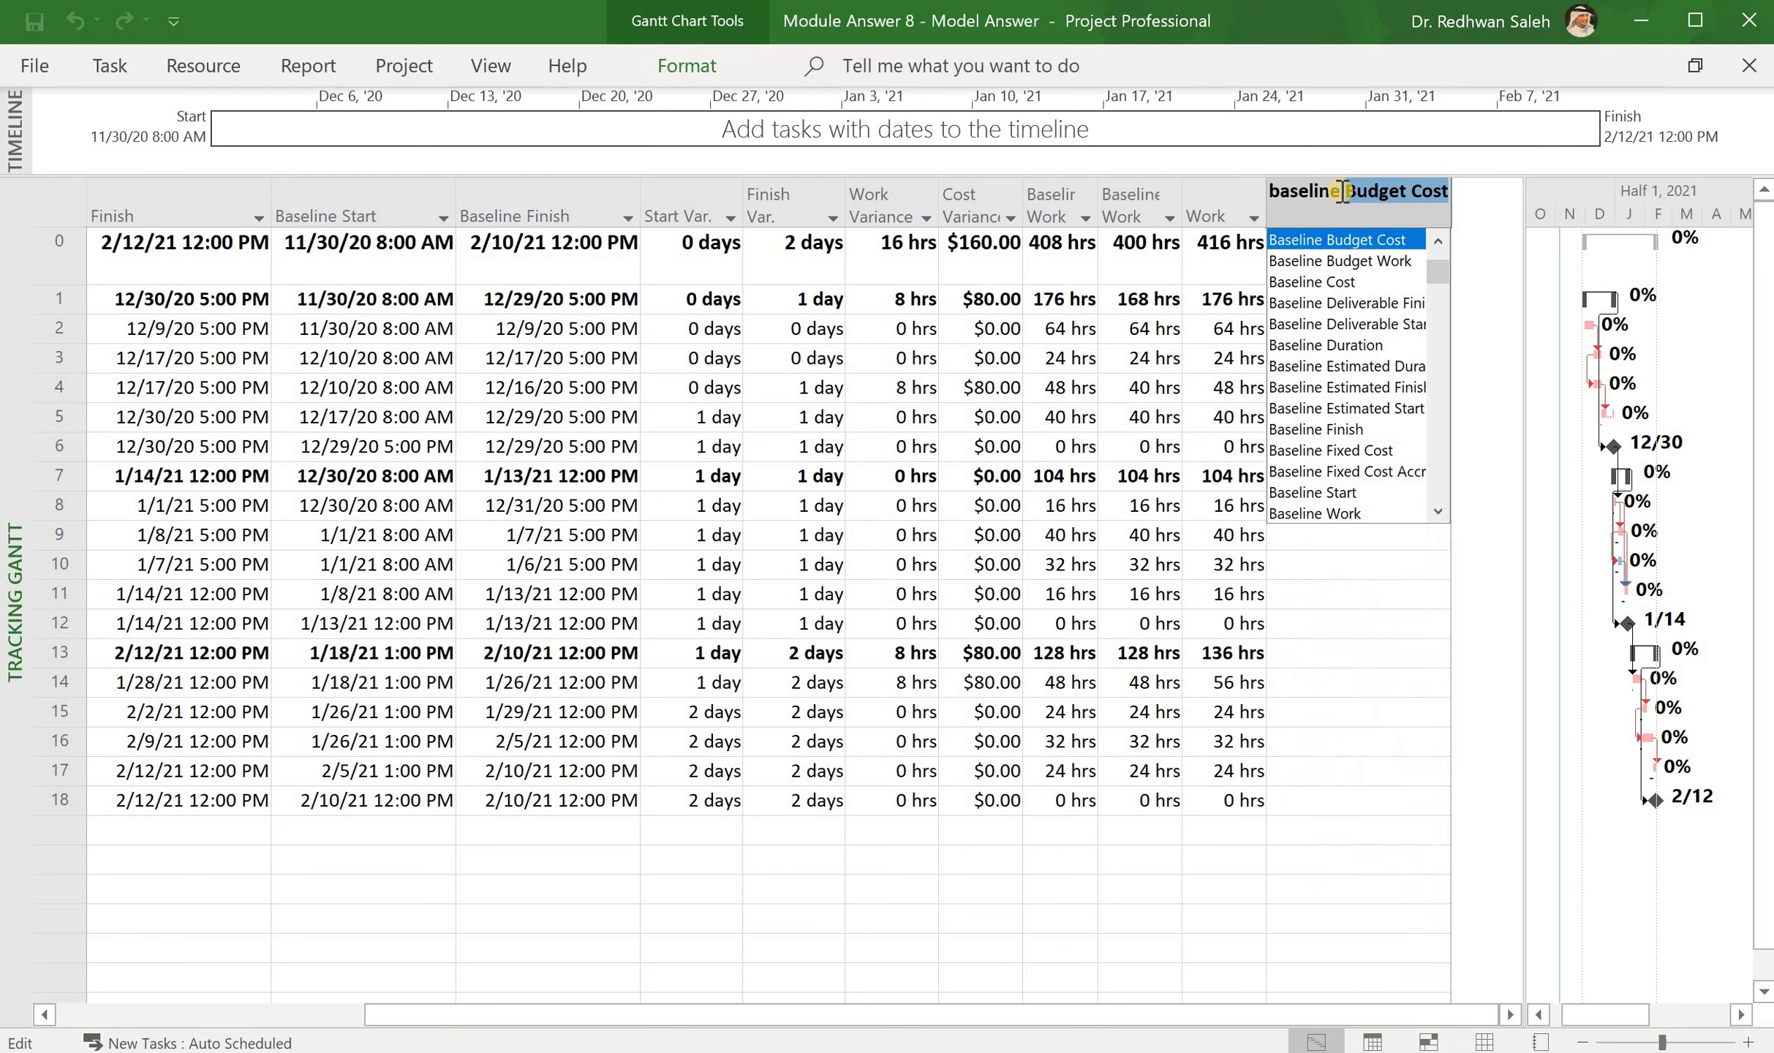
type("c")
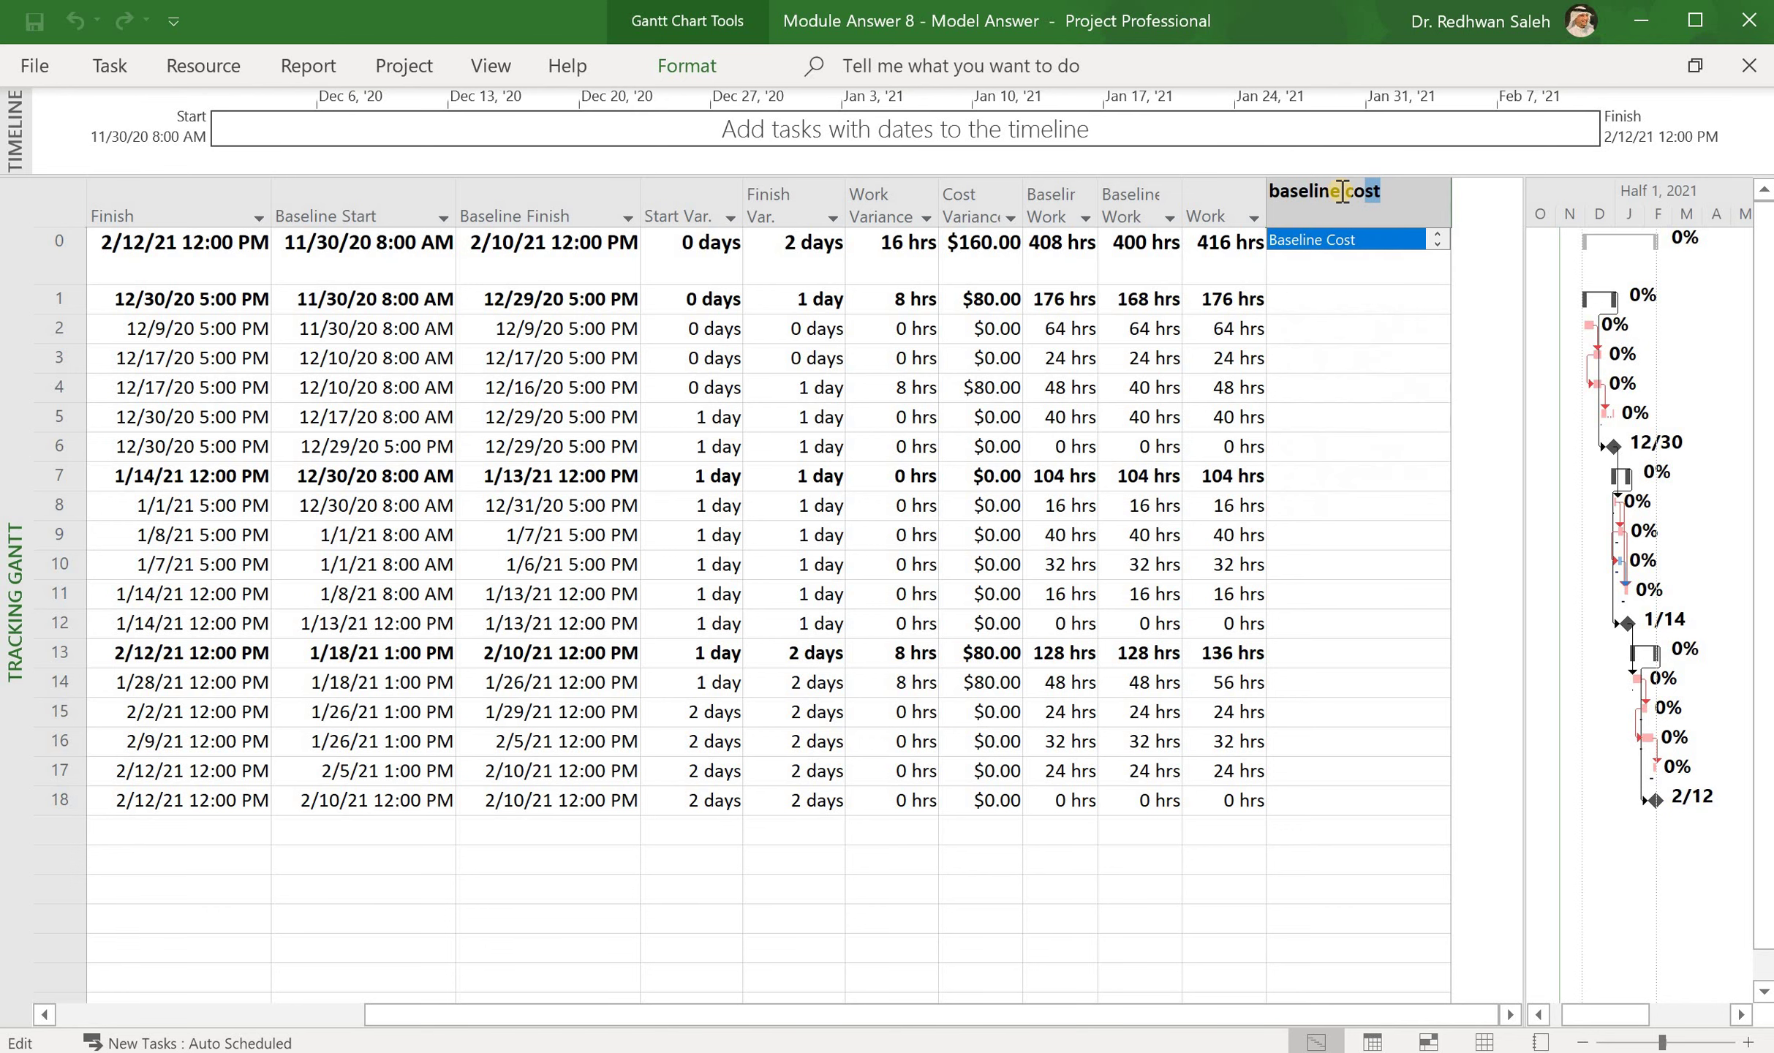
key("Return")
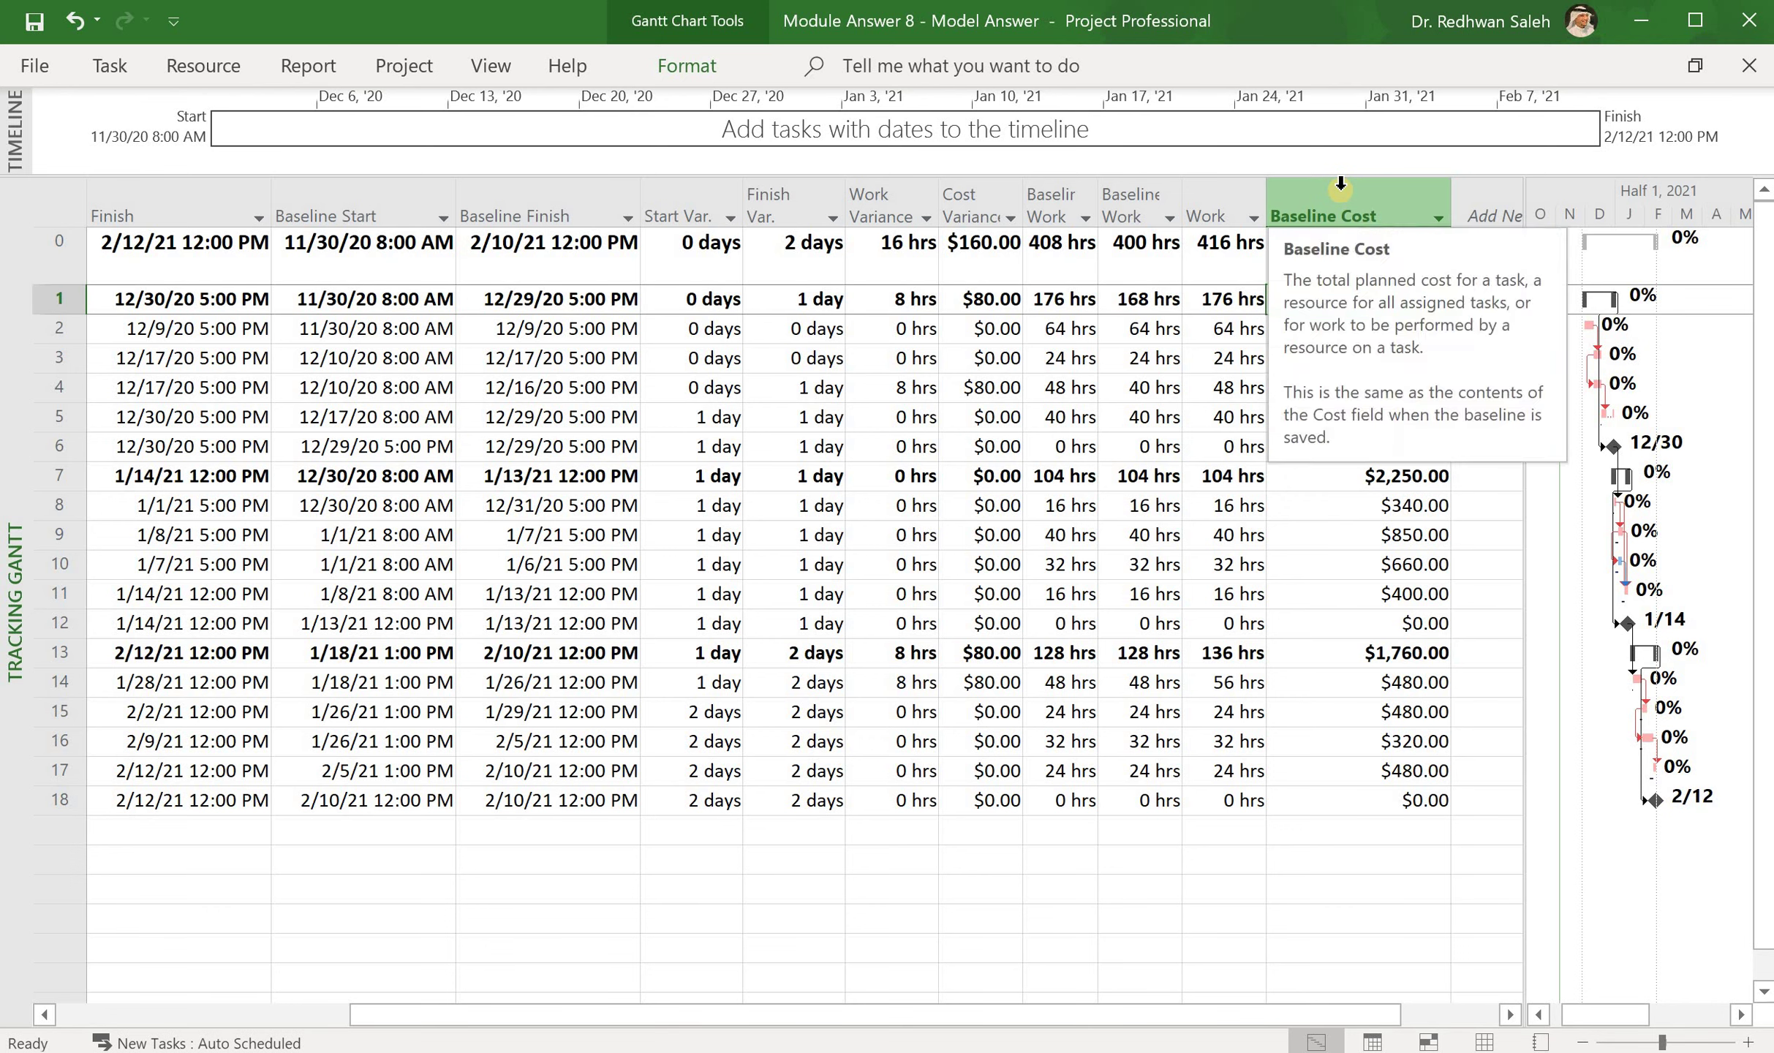
left_click(1462, 187)
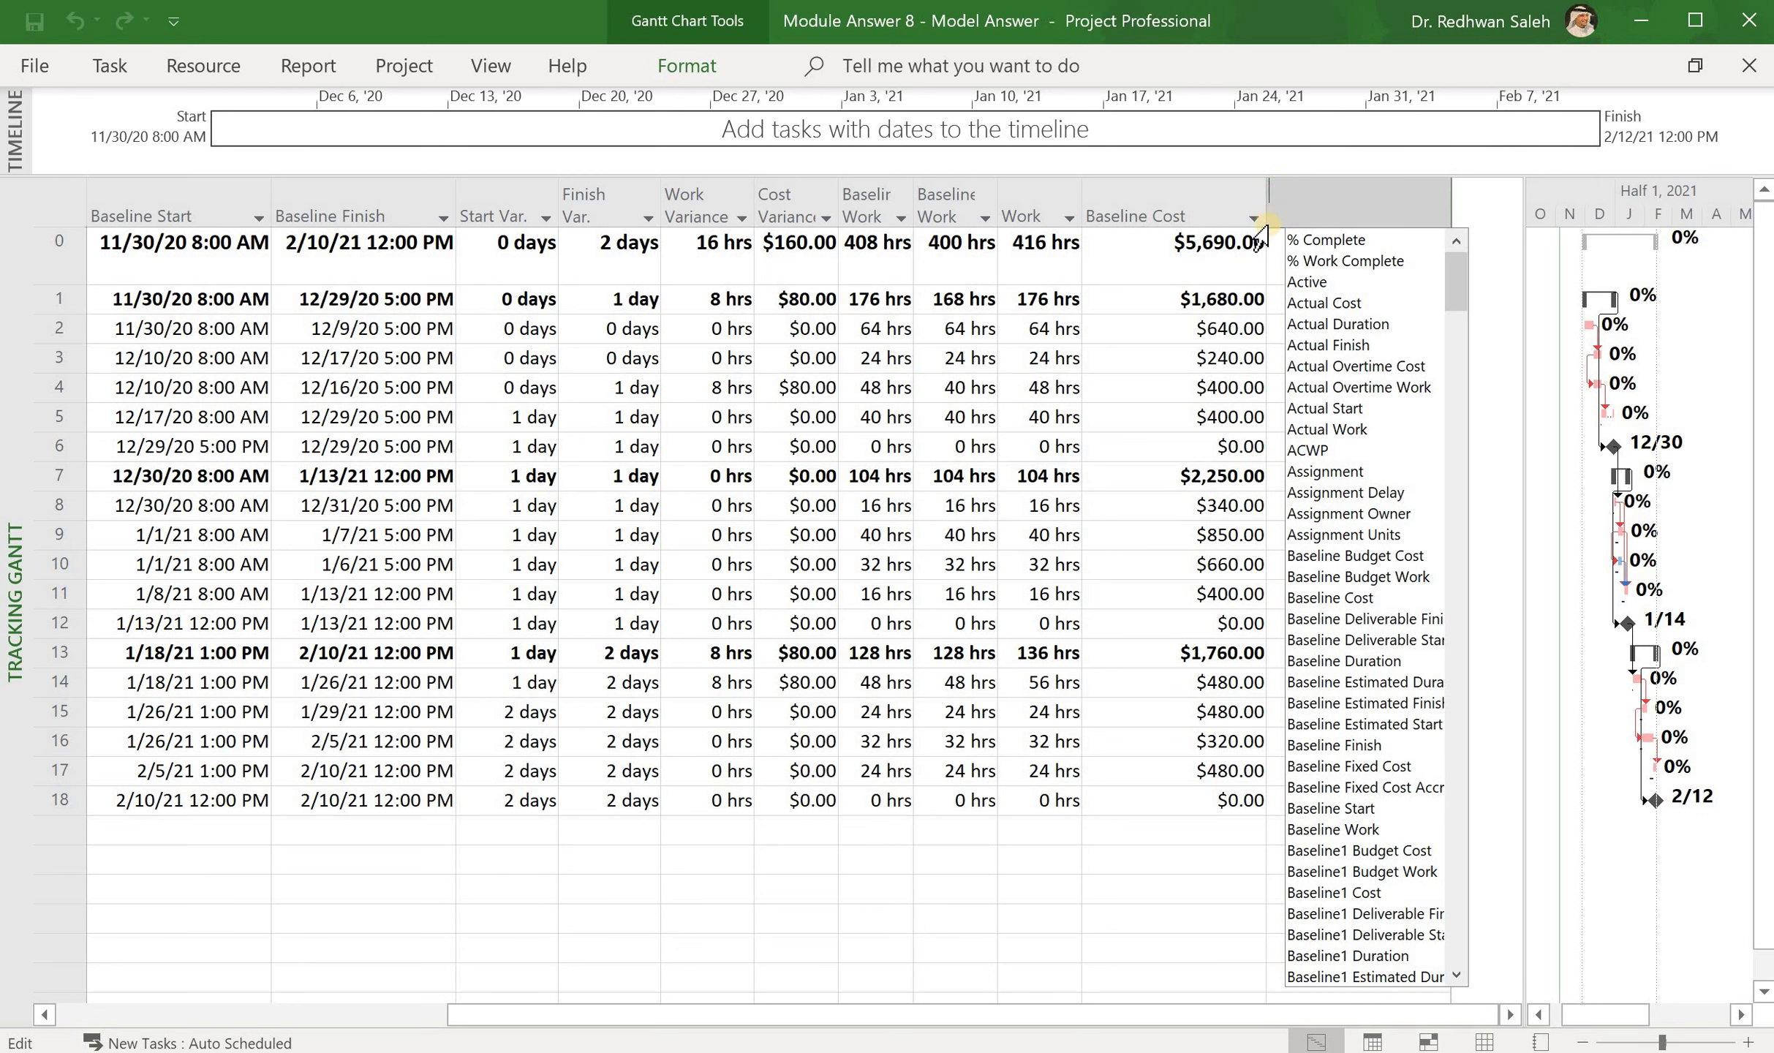
left_click(1260, 193)
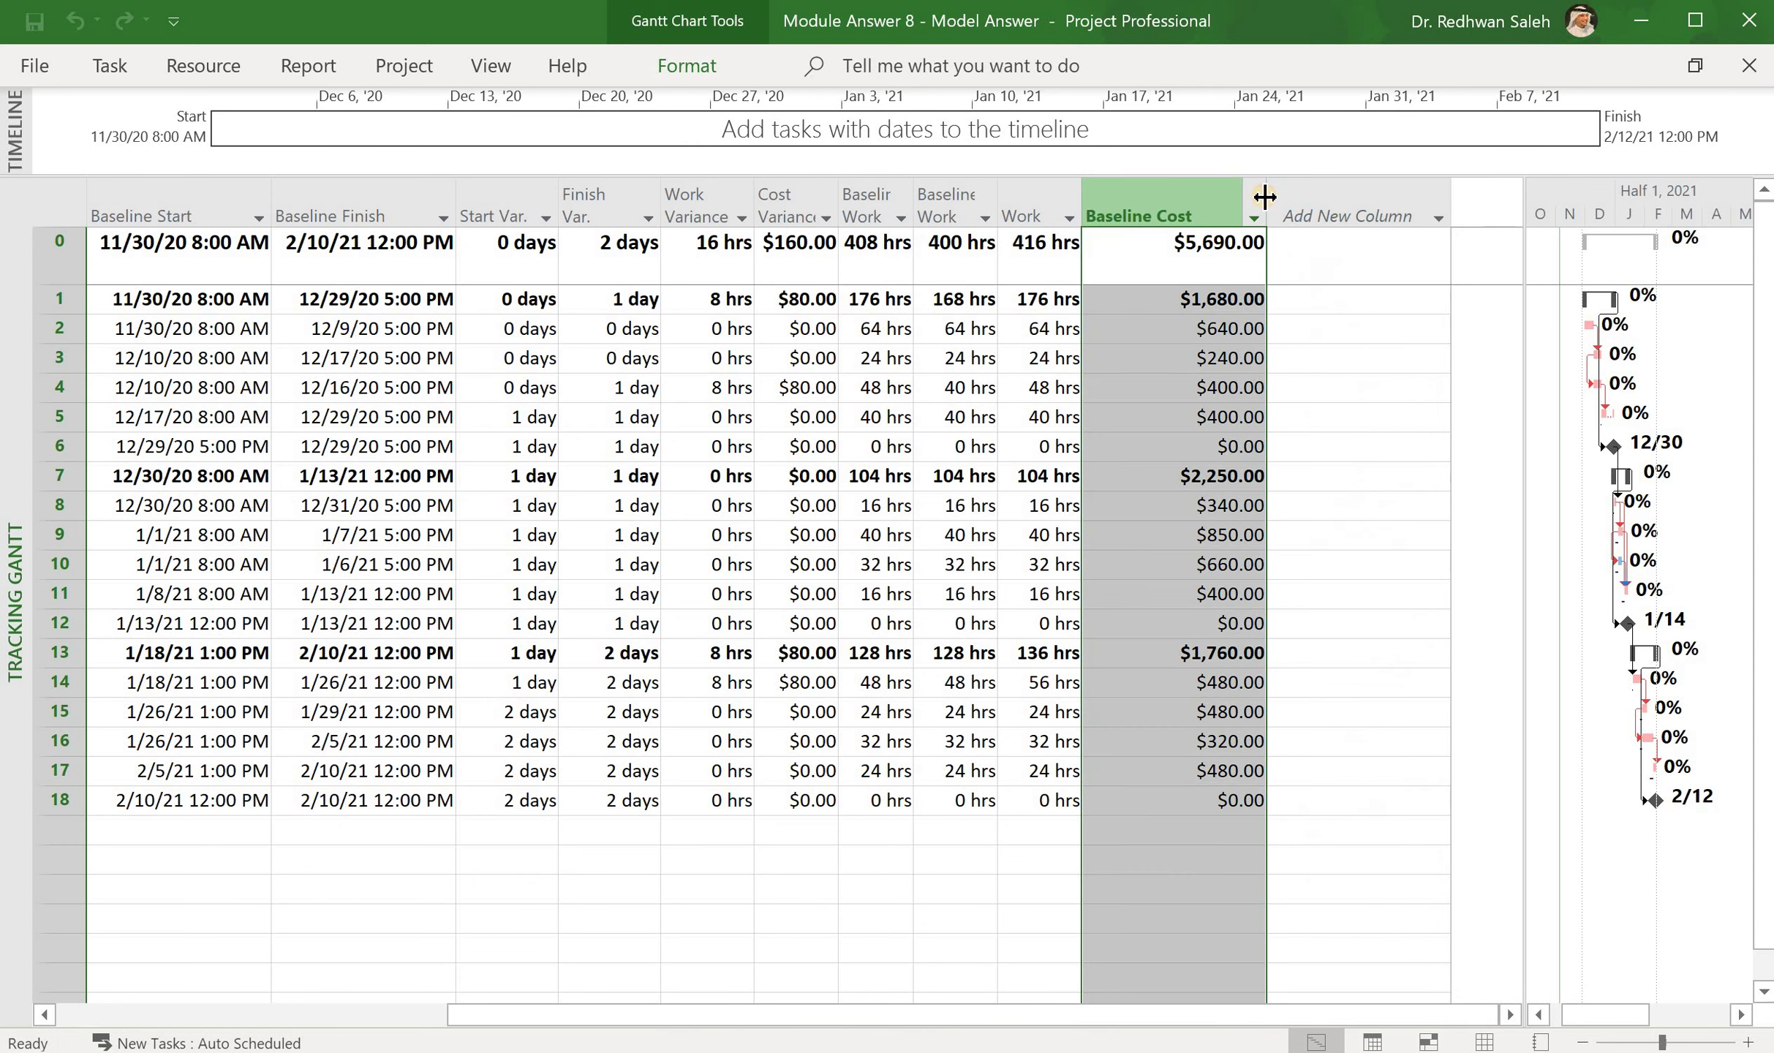
left_click_drag(1264, 194, 1203, 196)
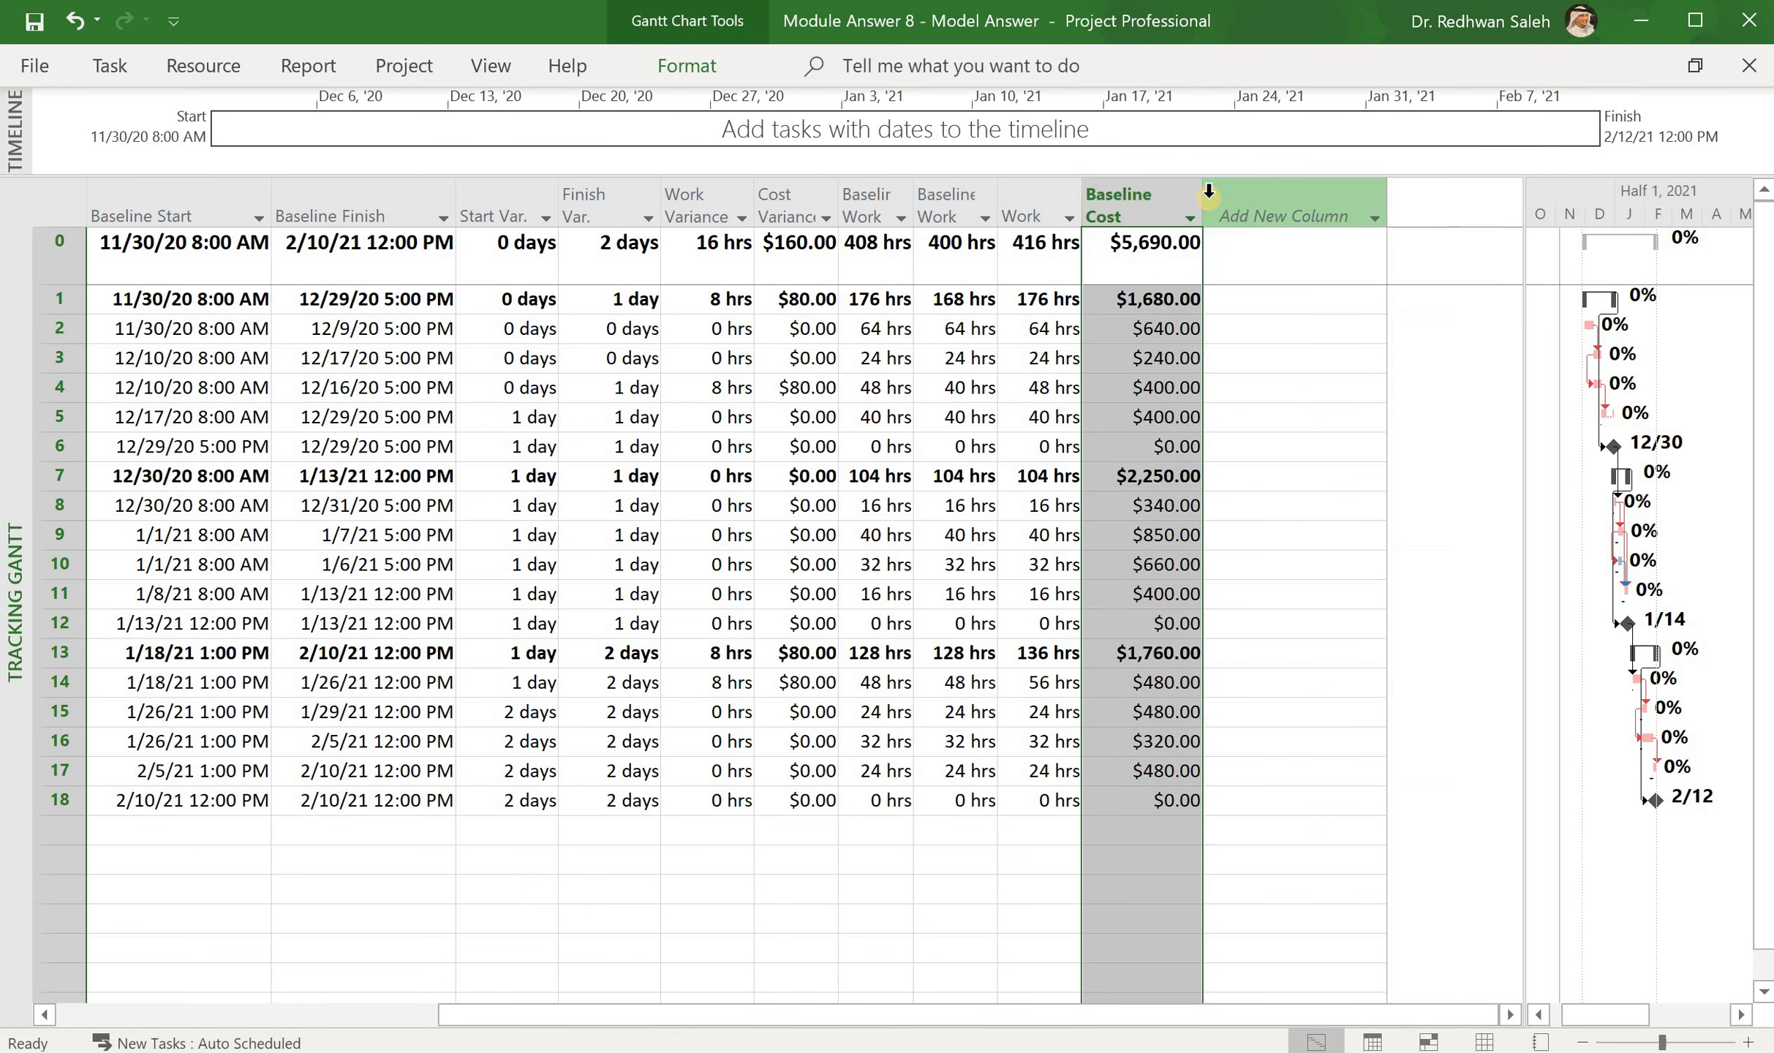
- Insert a Baseline1 Cost column after Baseline Cost and narrow it to about the same width
left_click(1281, 194)
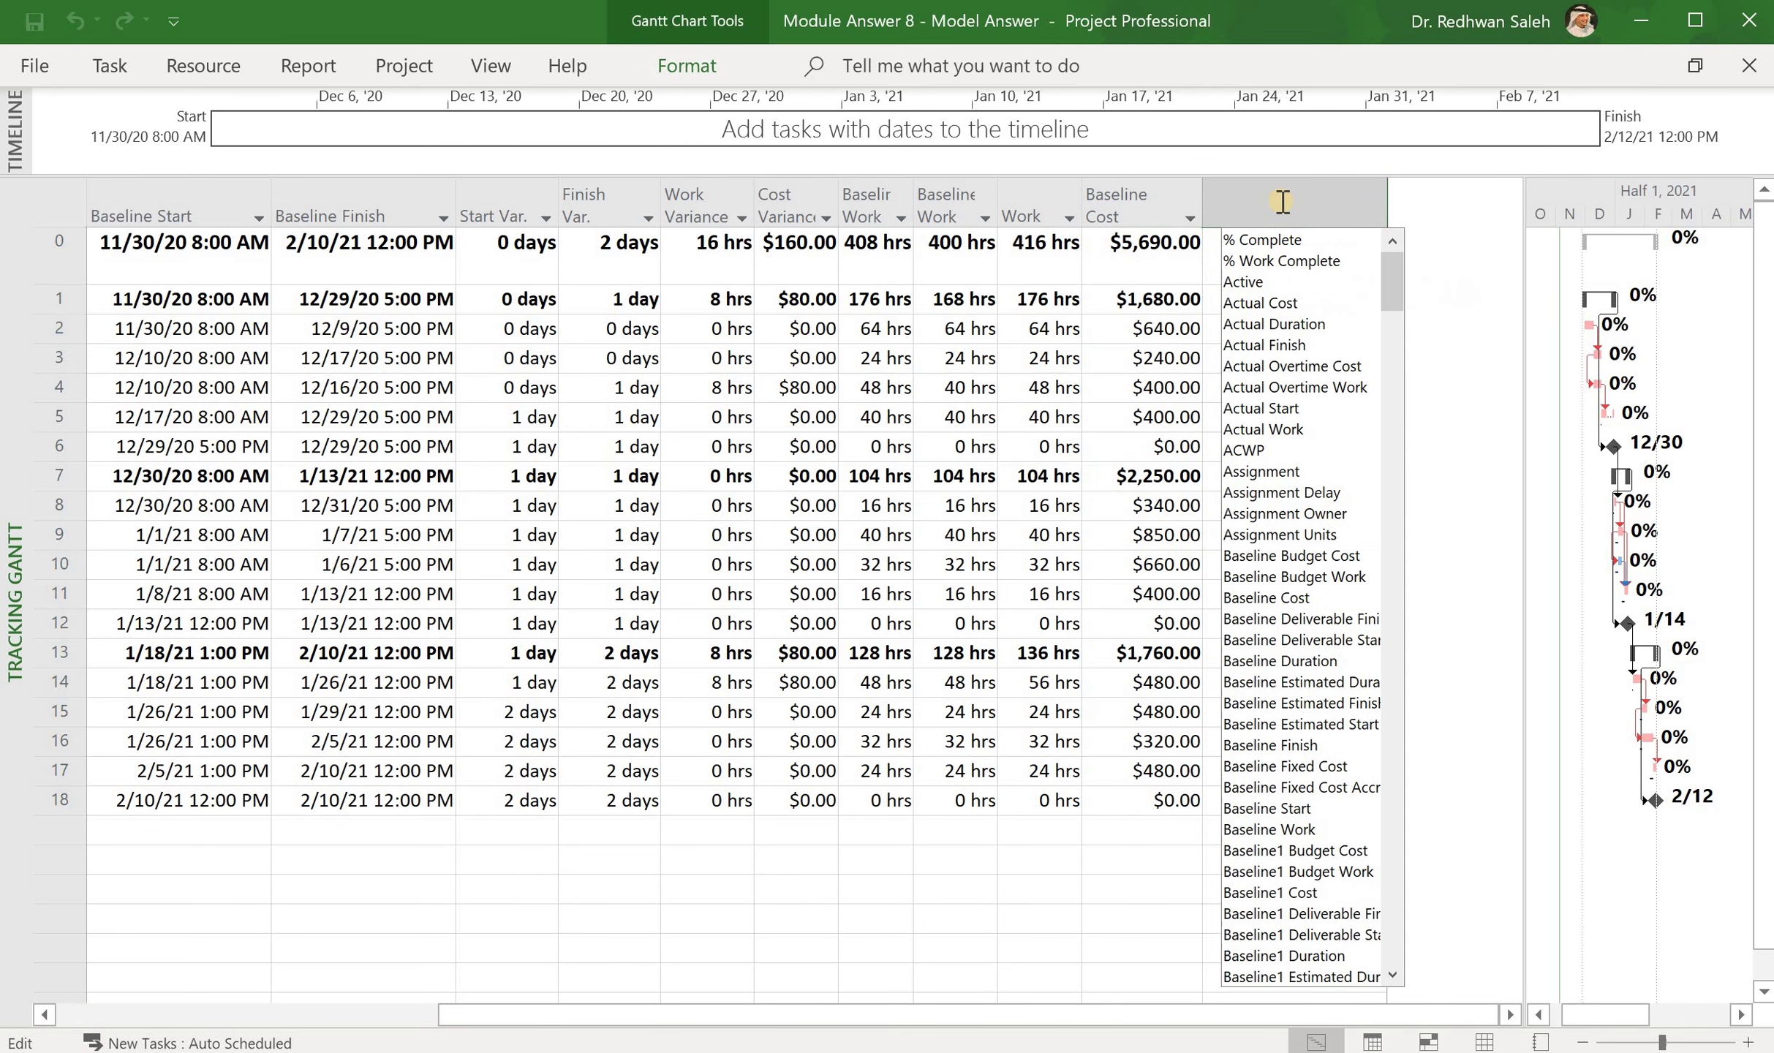
type("Baseline ")
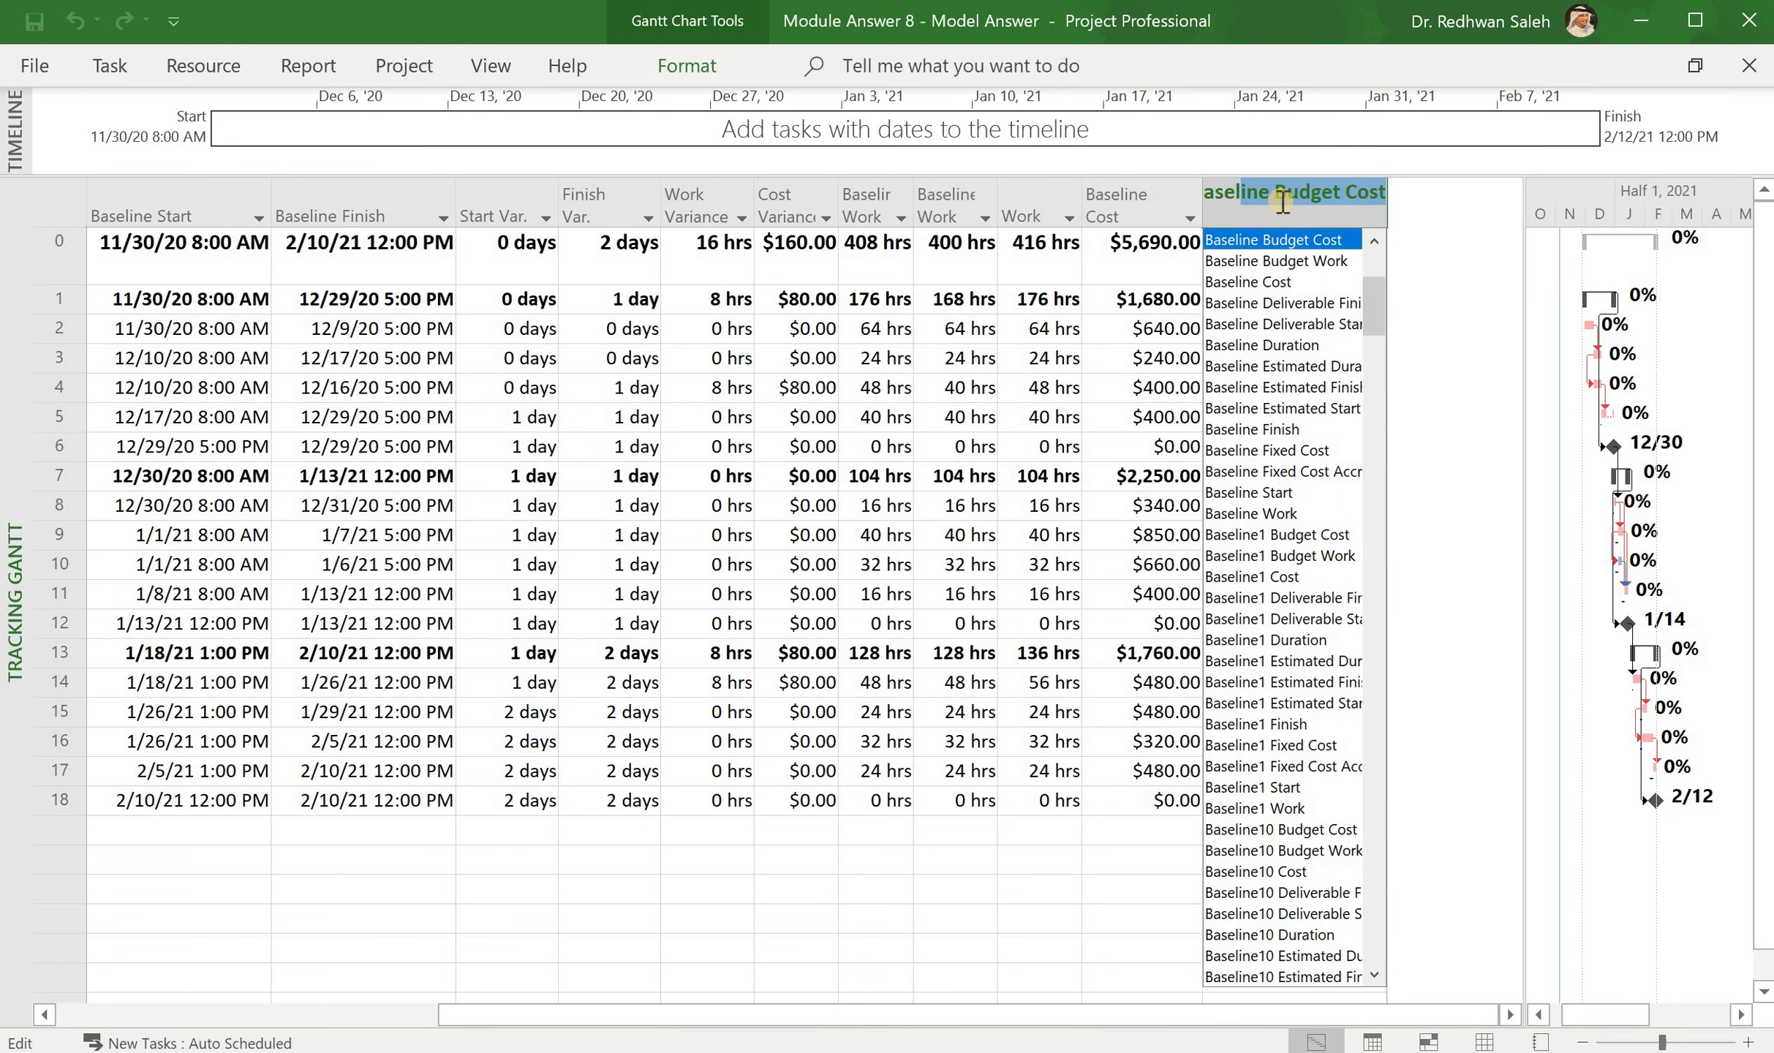
type("B")
type("1")
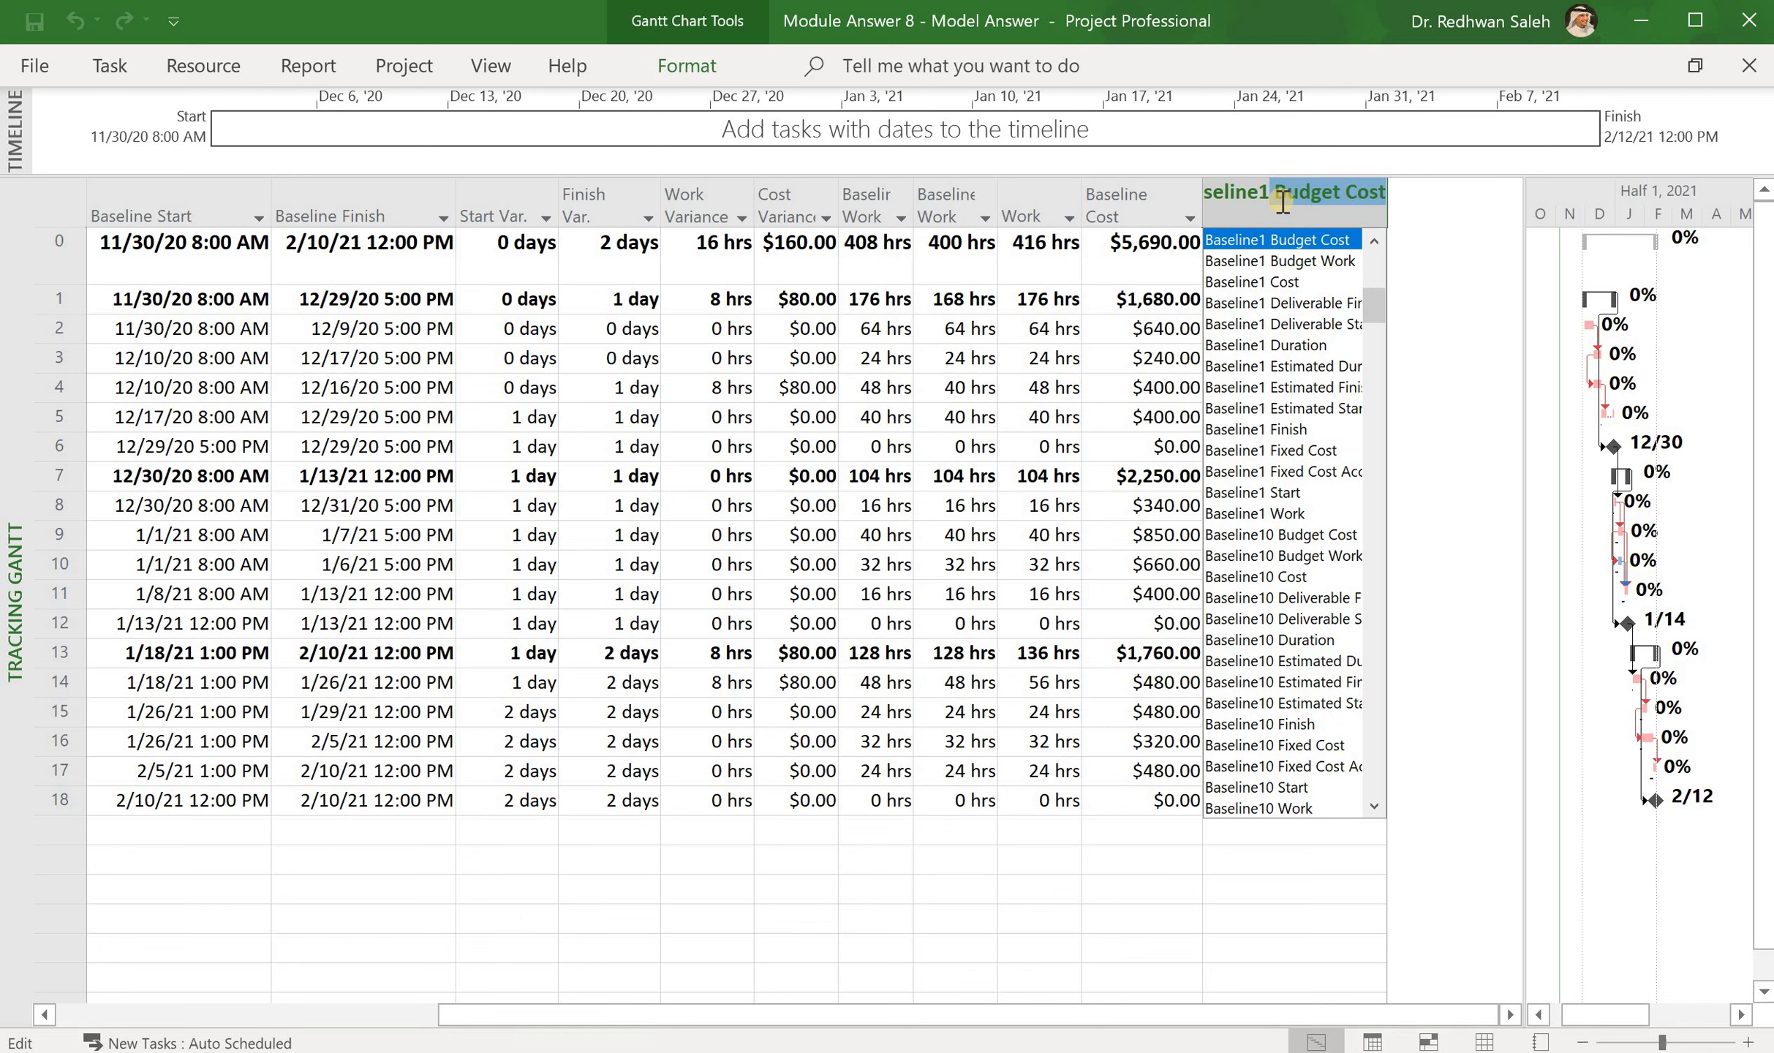
type(" co")
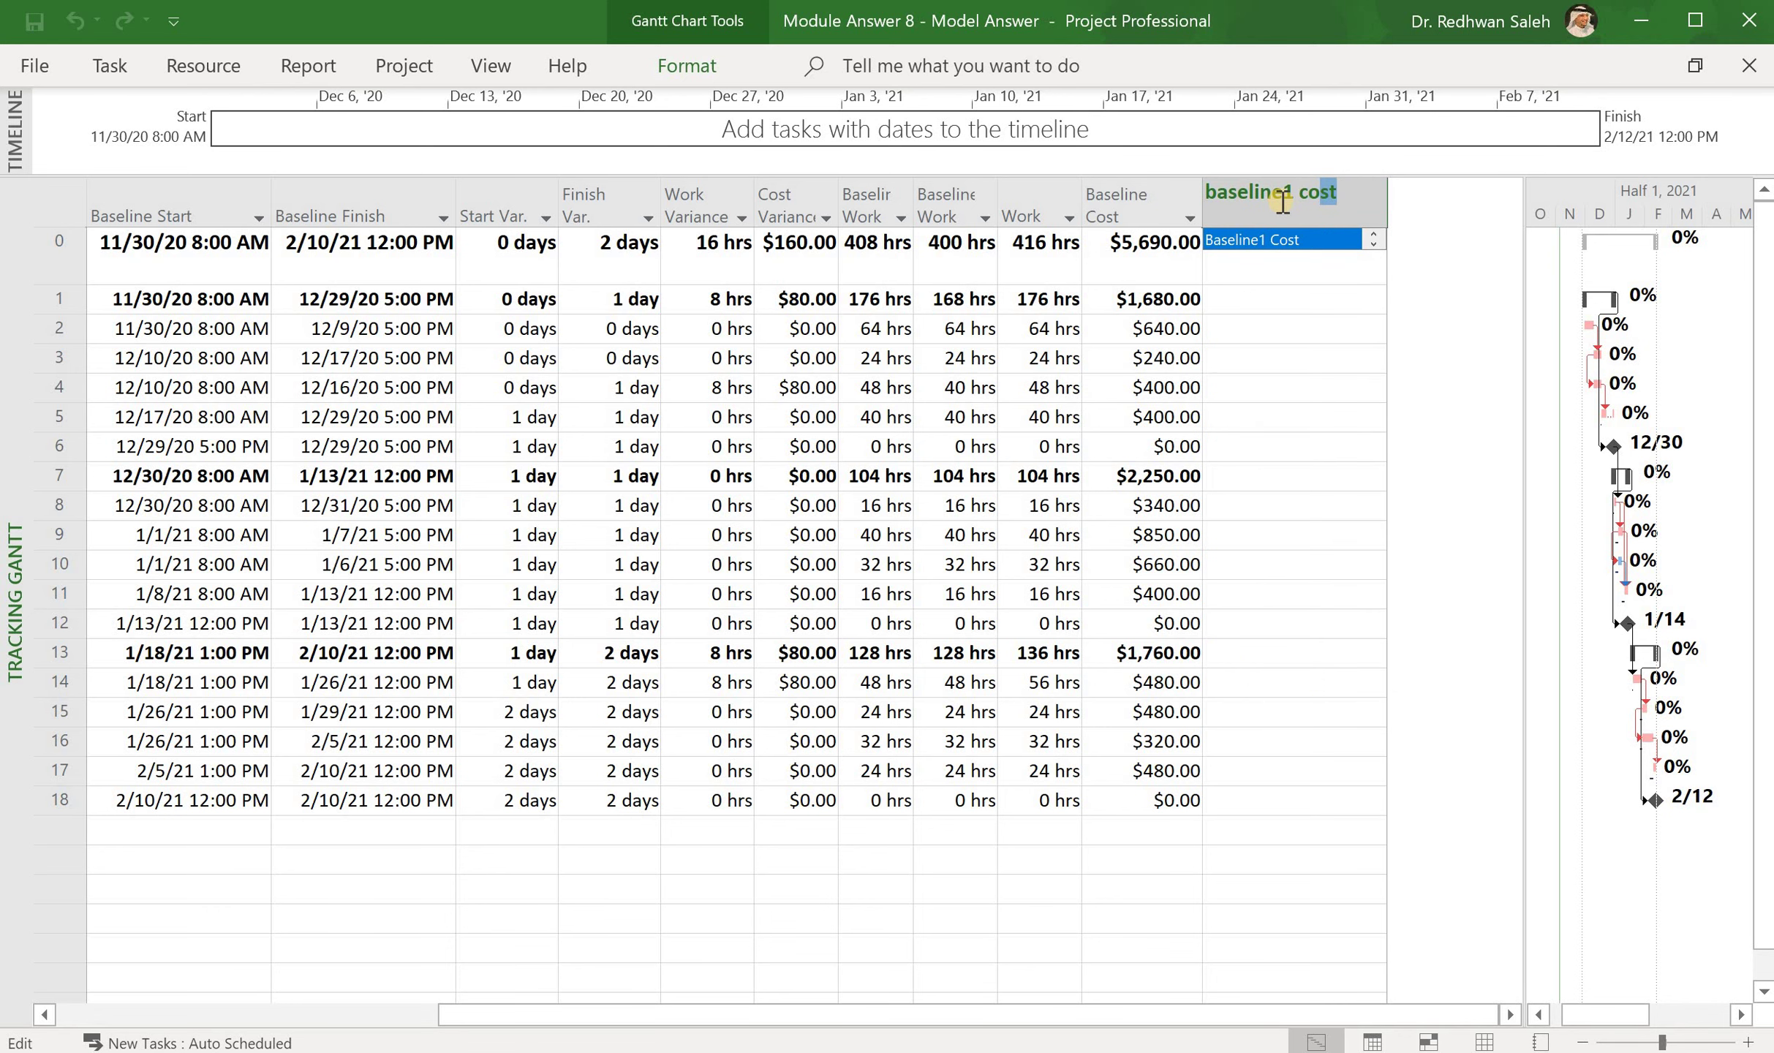
key("Return")
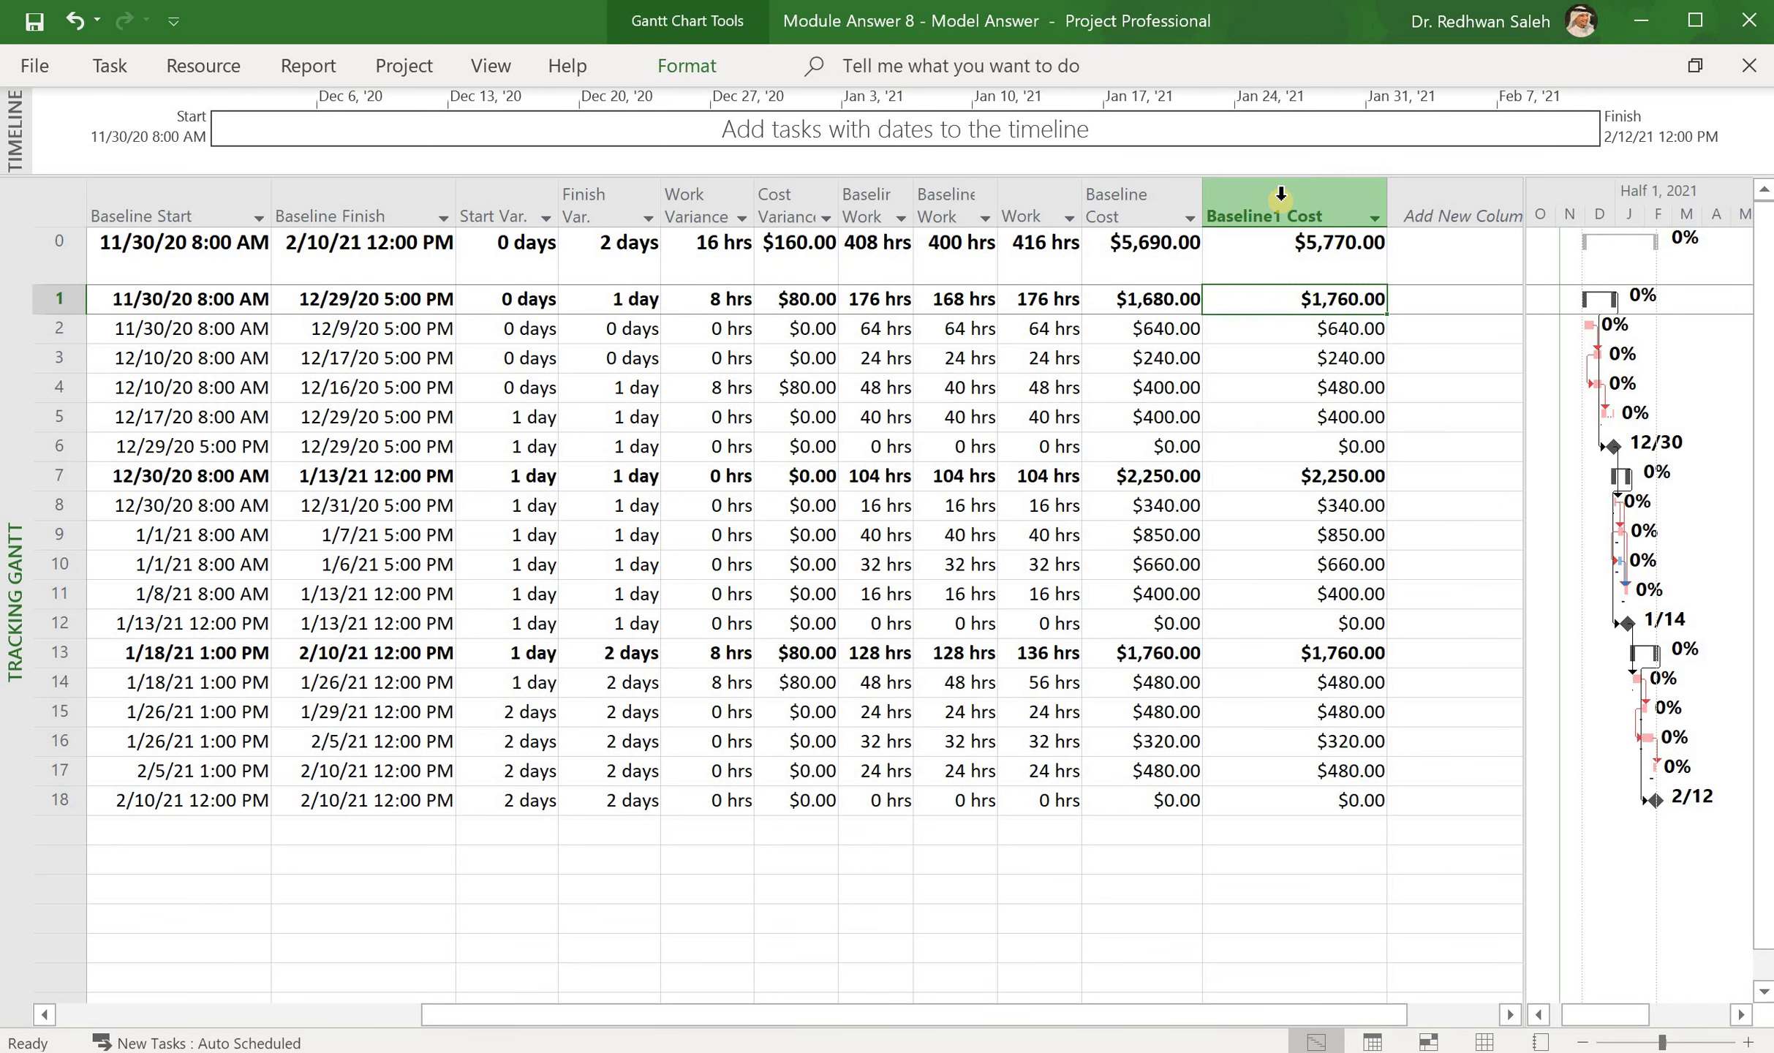
left_click(1382, 202)
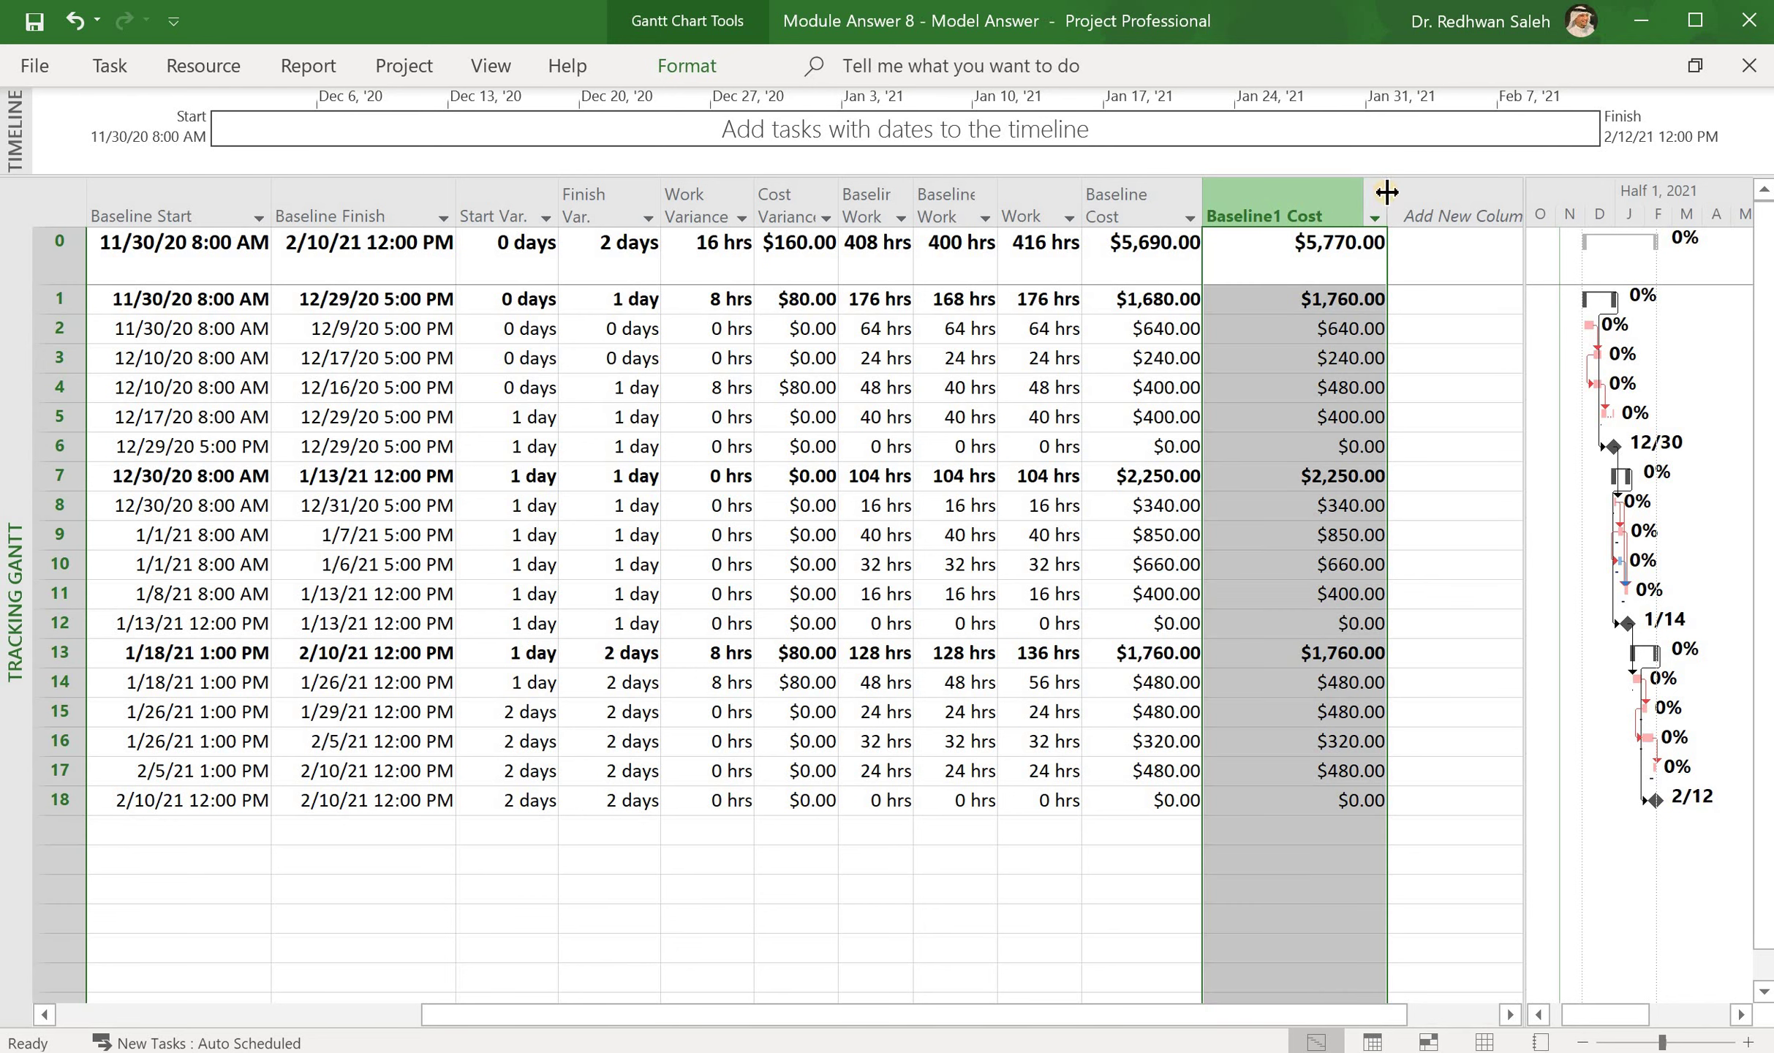
left_click_drag(1386, 192, 1328, 190)
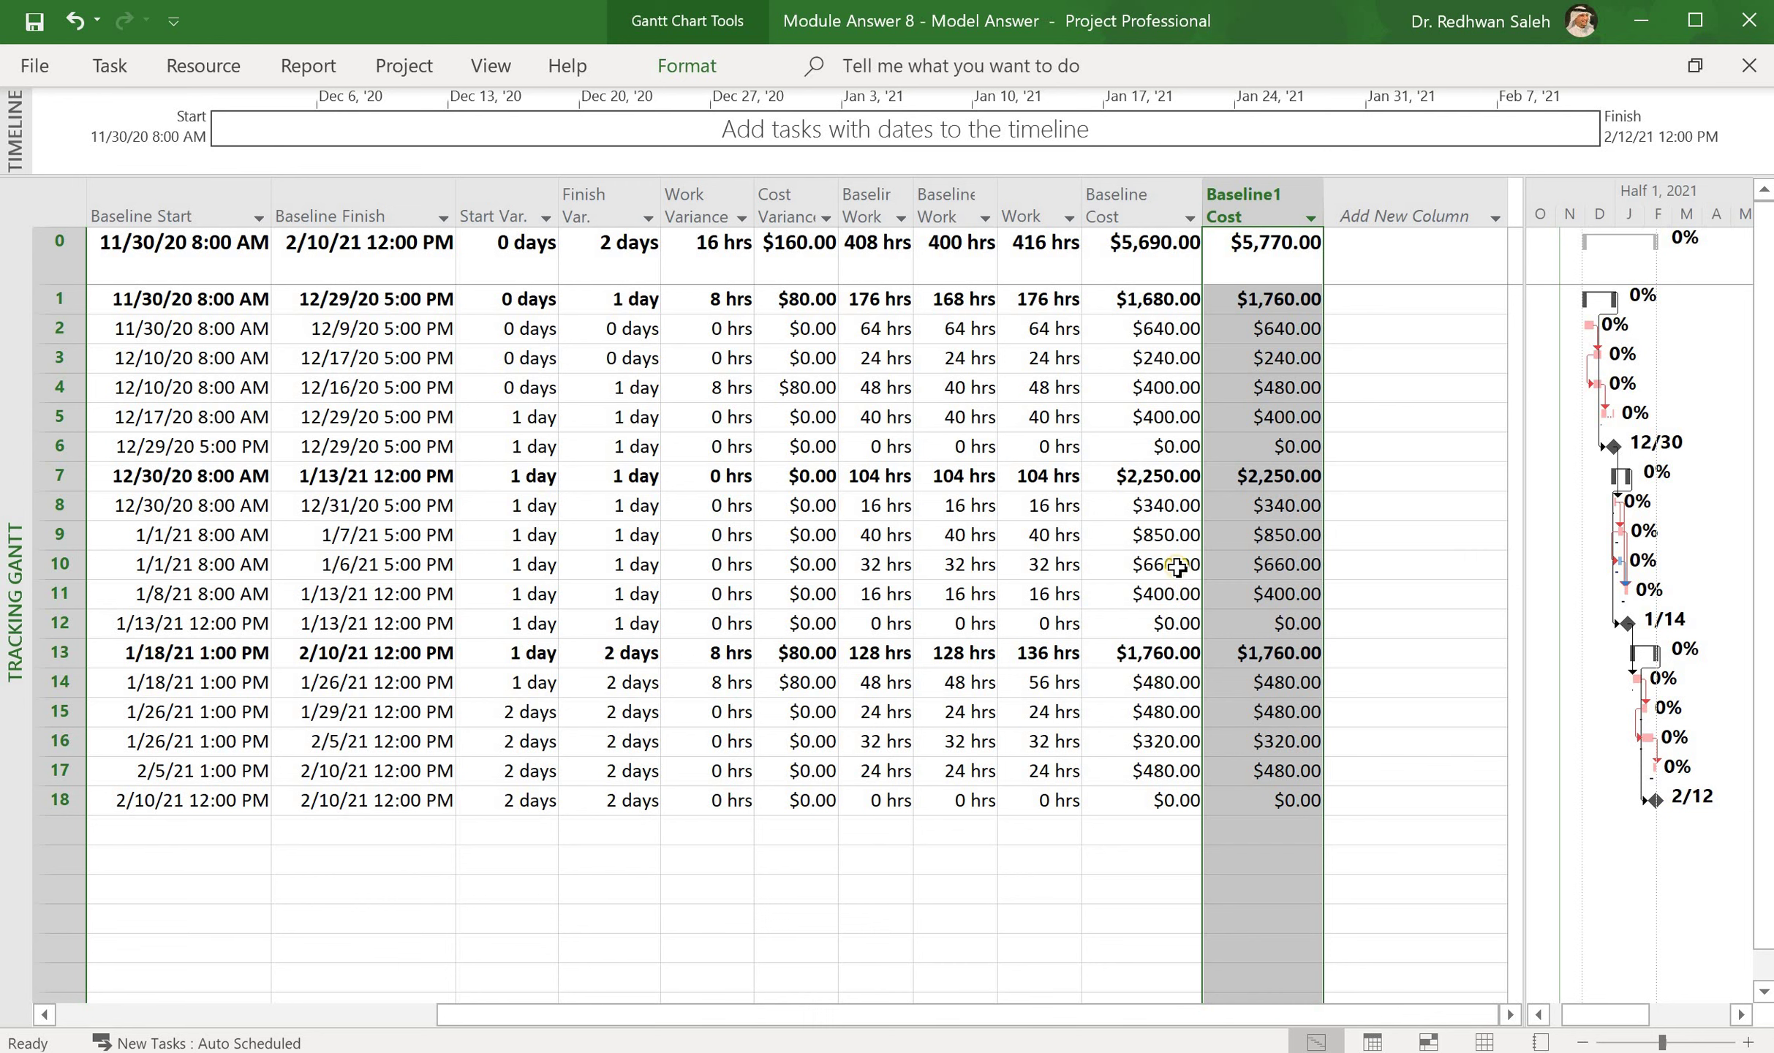
- Compare the baseline cost of task 4 with its cost variance
left_click(1154, 393)
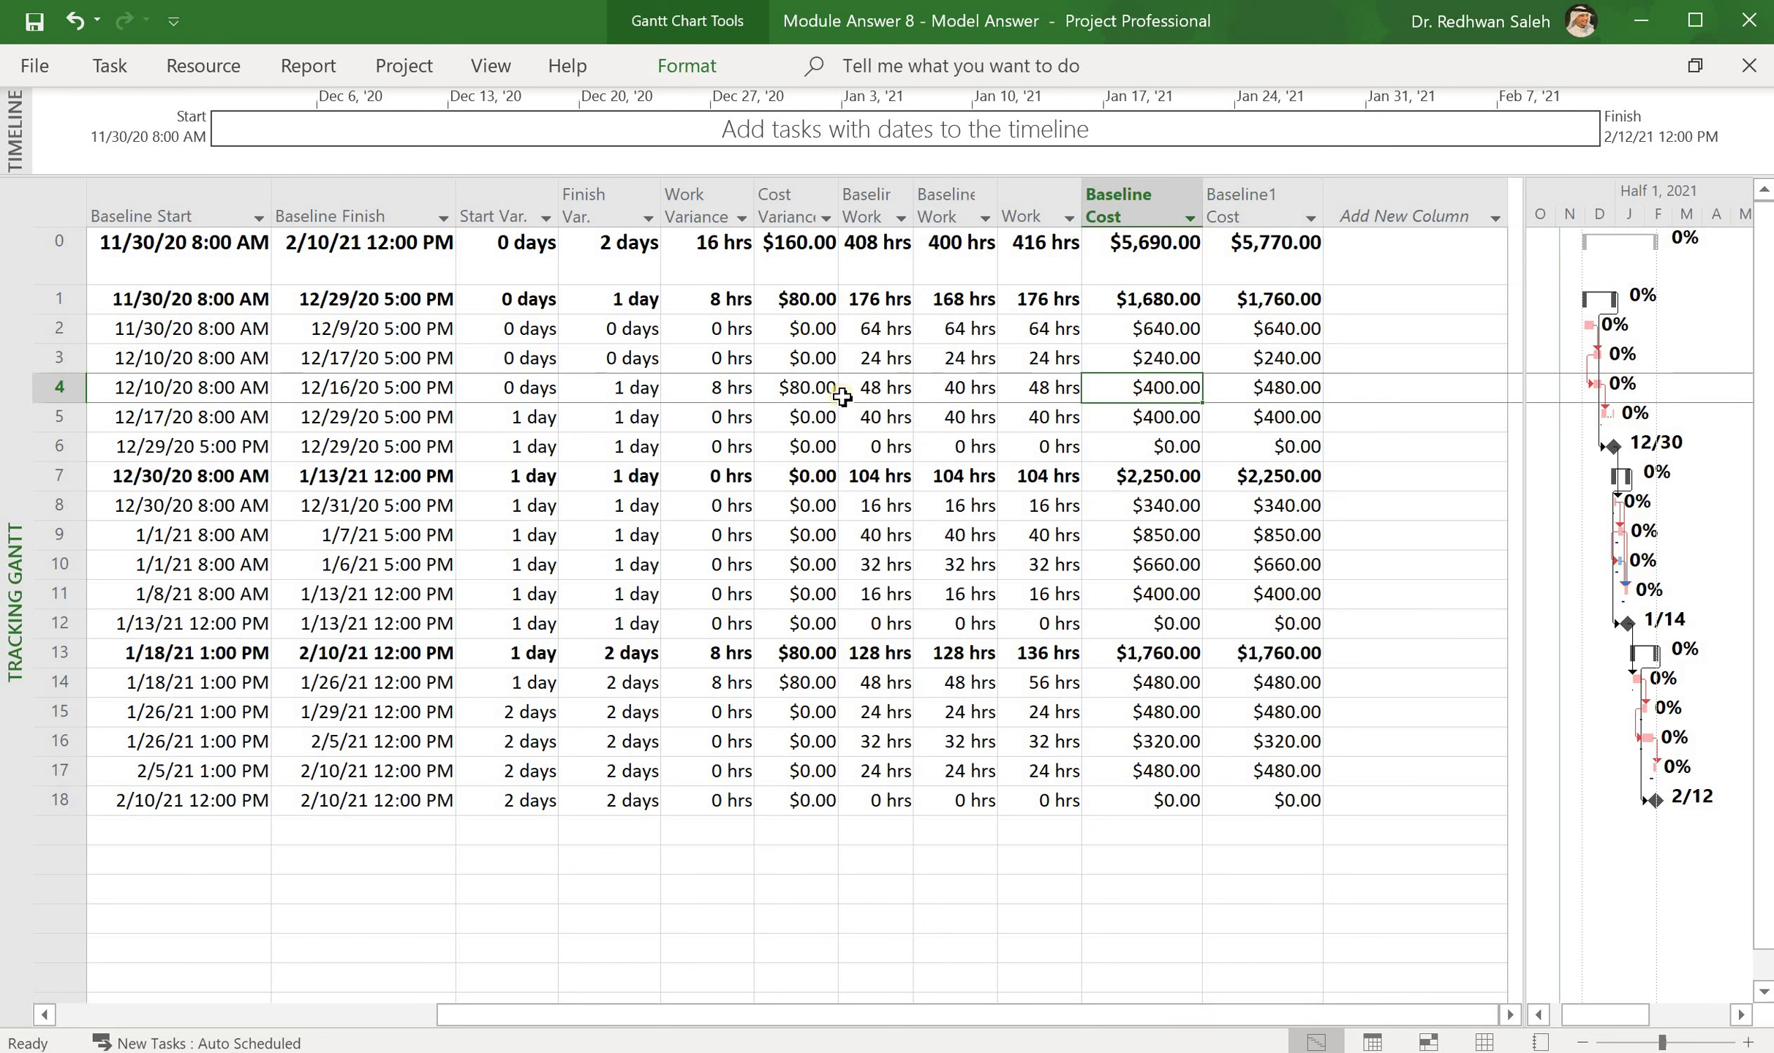
left_click(787, 394)
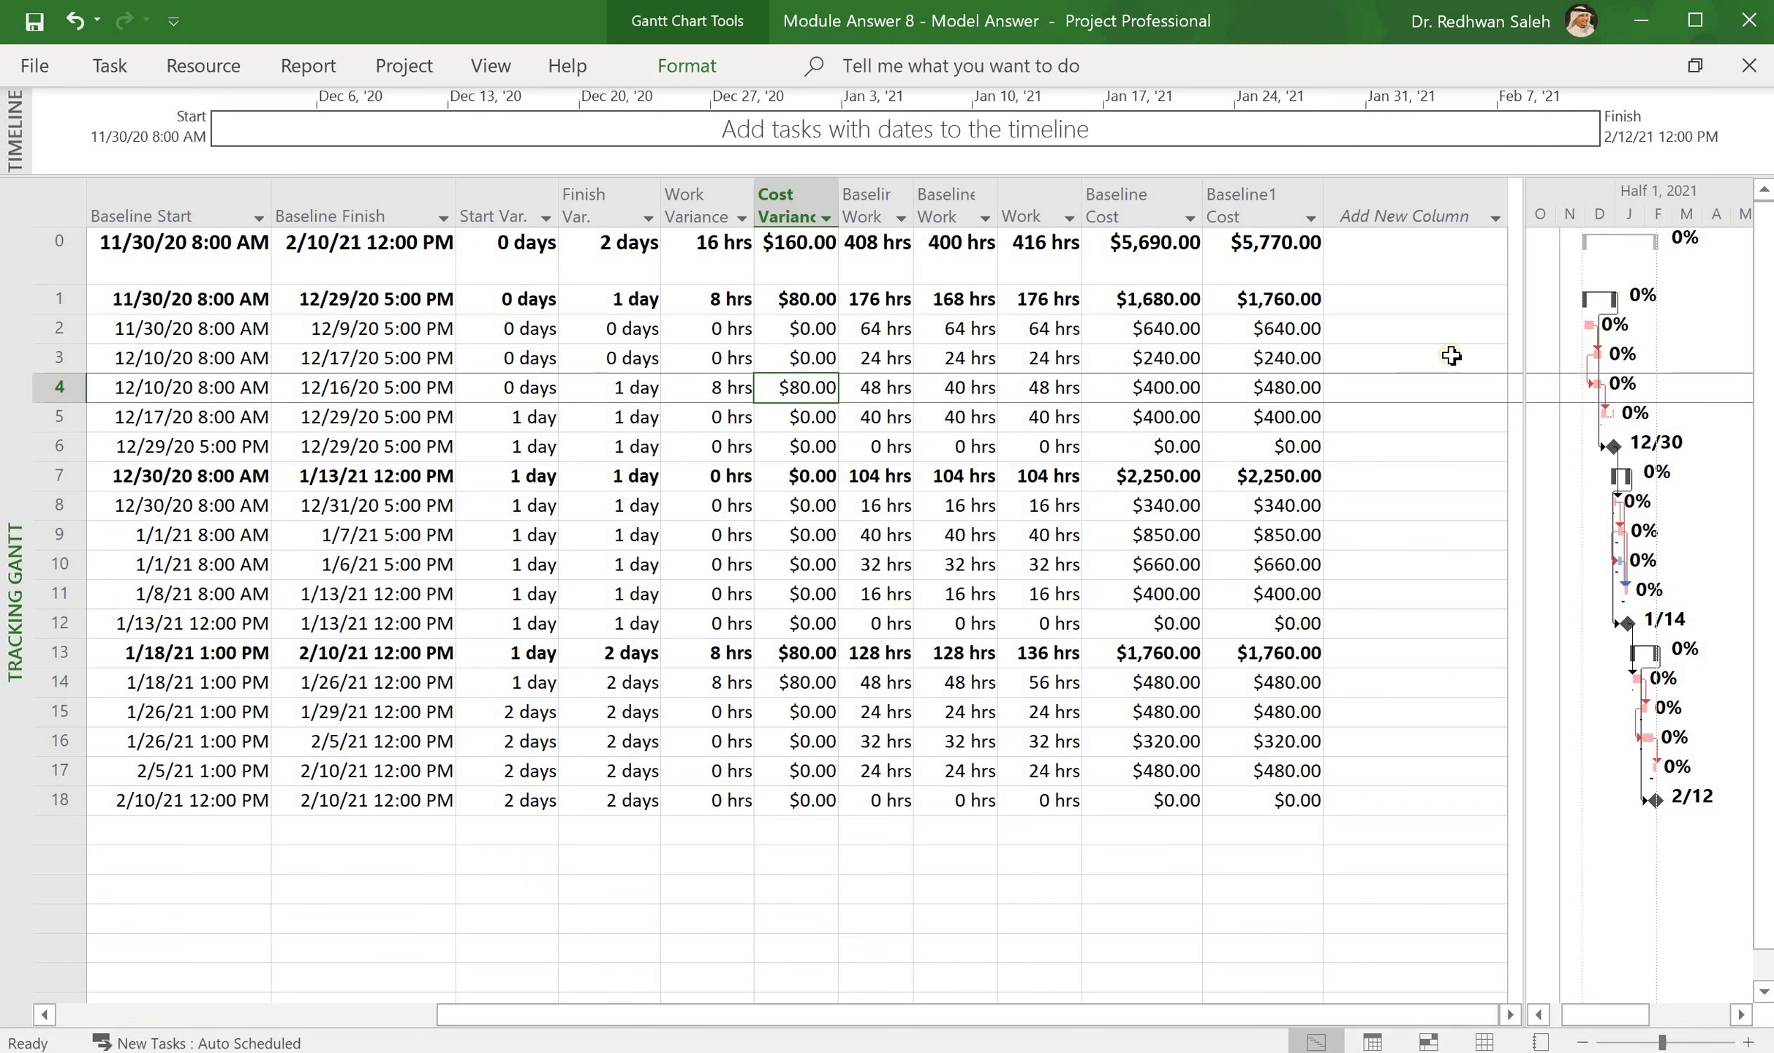
- Insert a Cost column after the Baseline1 Cost column and narrow it to bring it closer to the neighbouring cost columns' width
left_click(1403, 215)
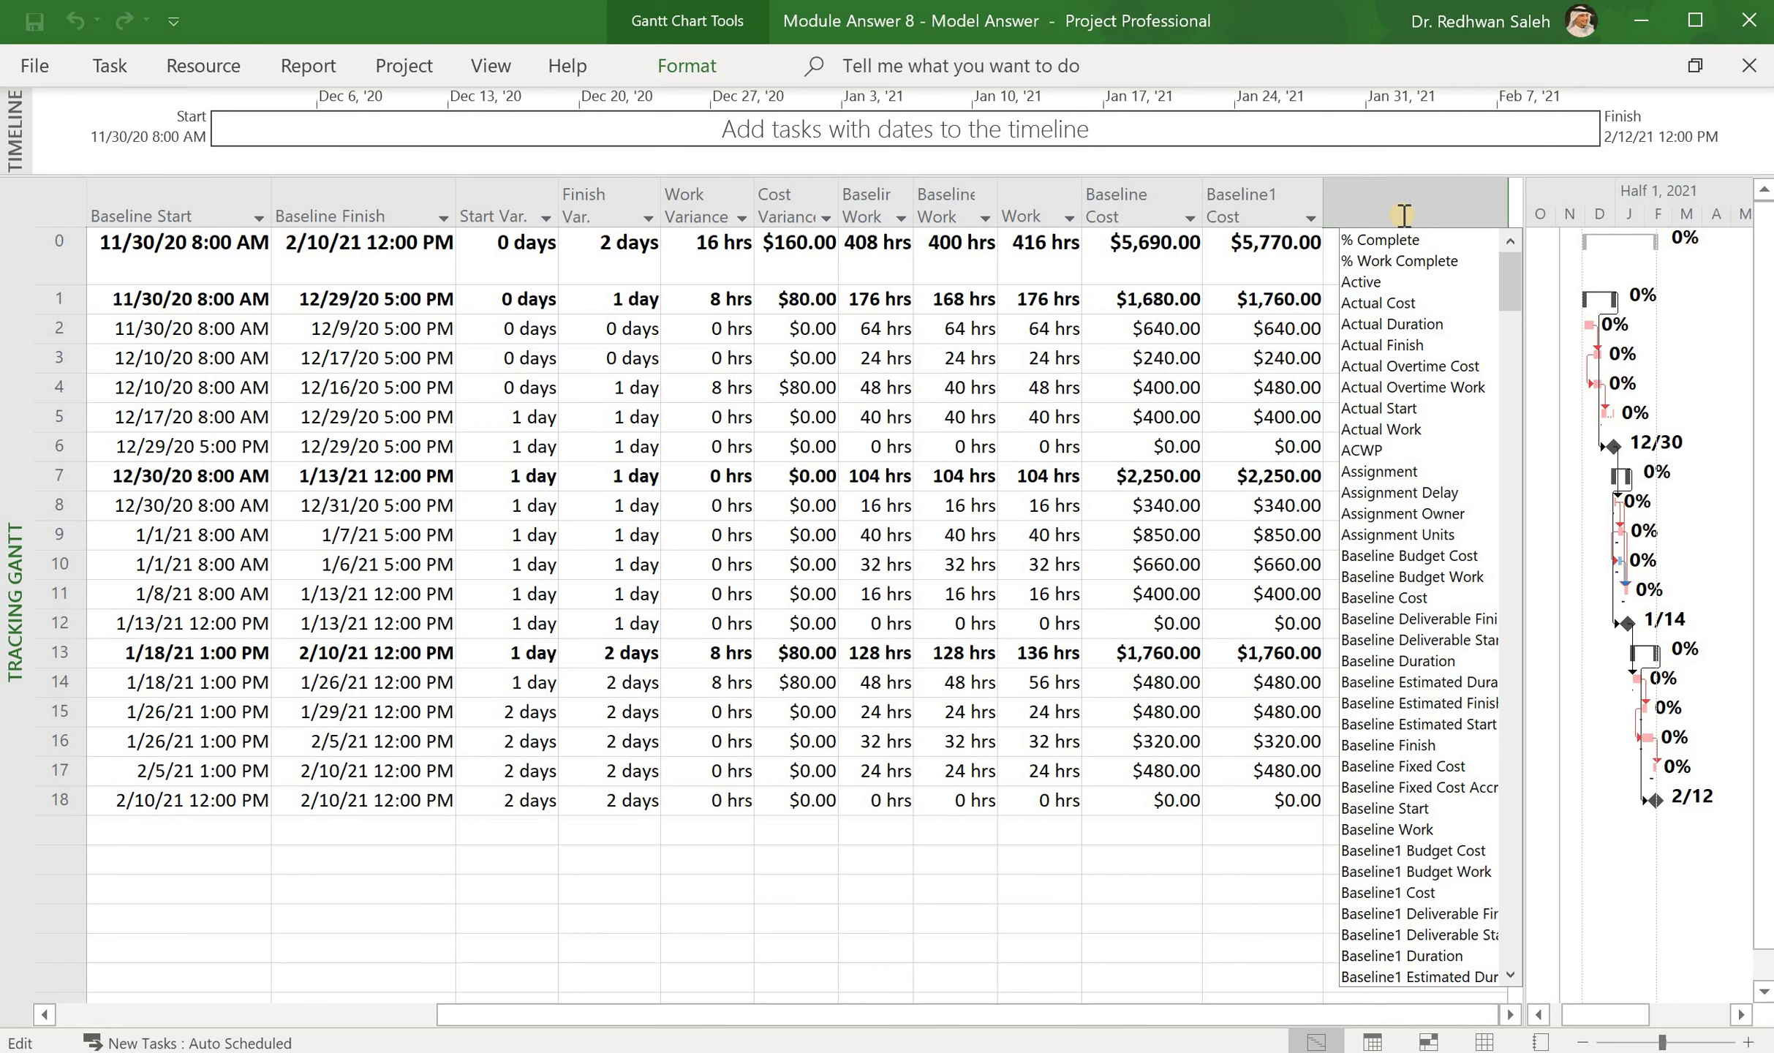
type("cost")
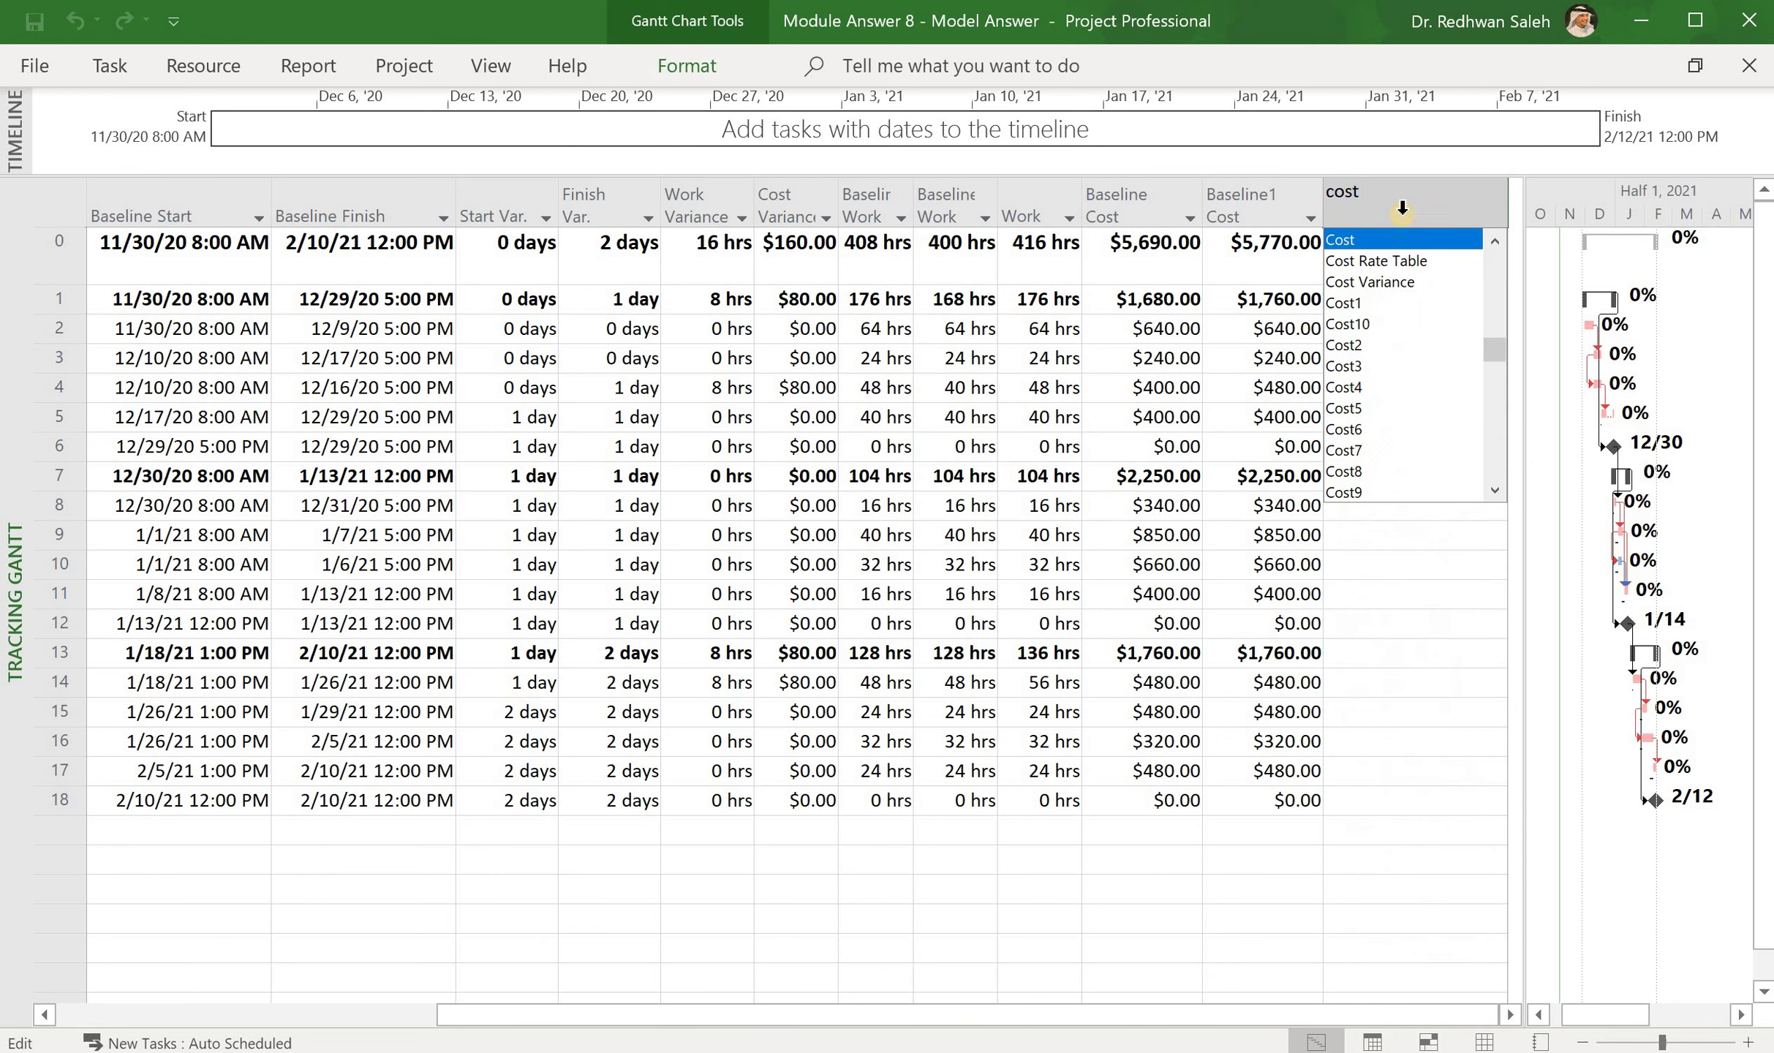
key("Return")
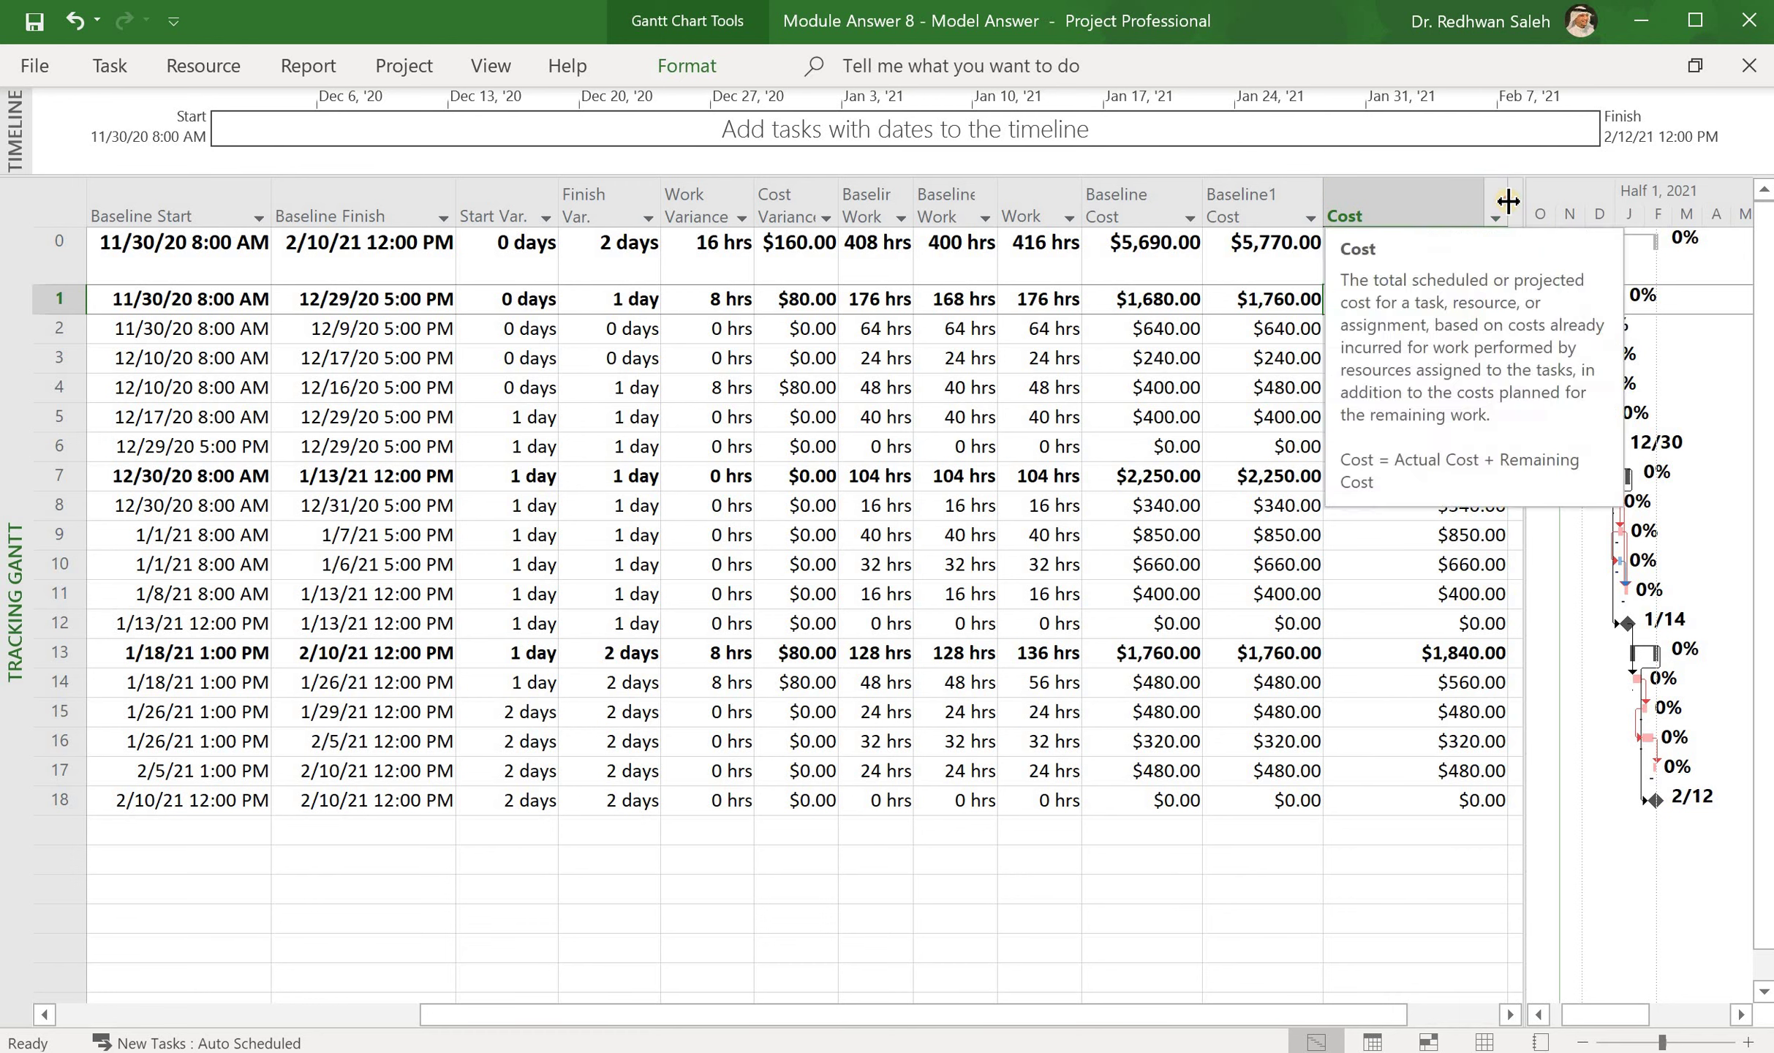
left_click_drag(1508, 201, 1453, 206)
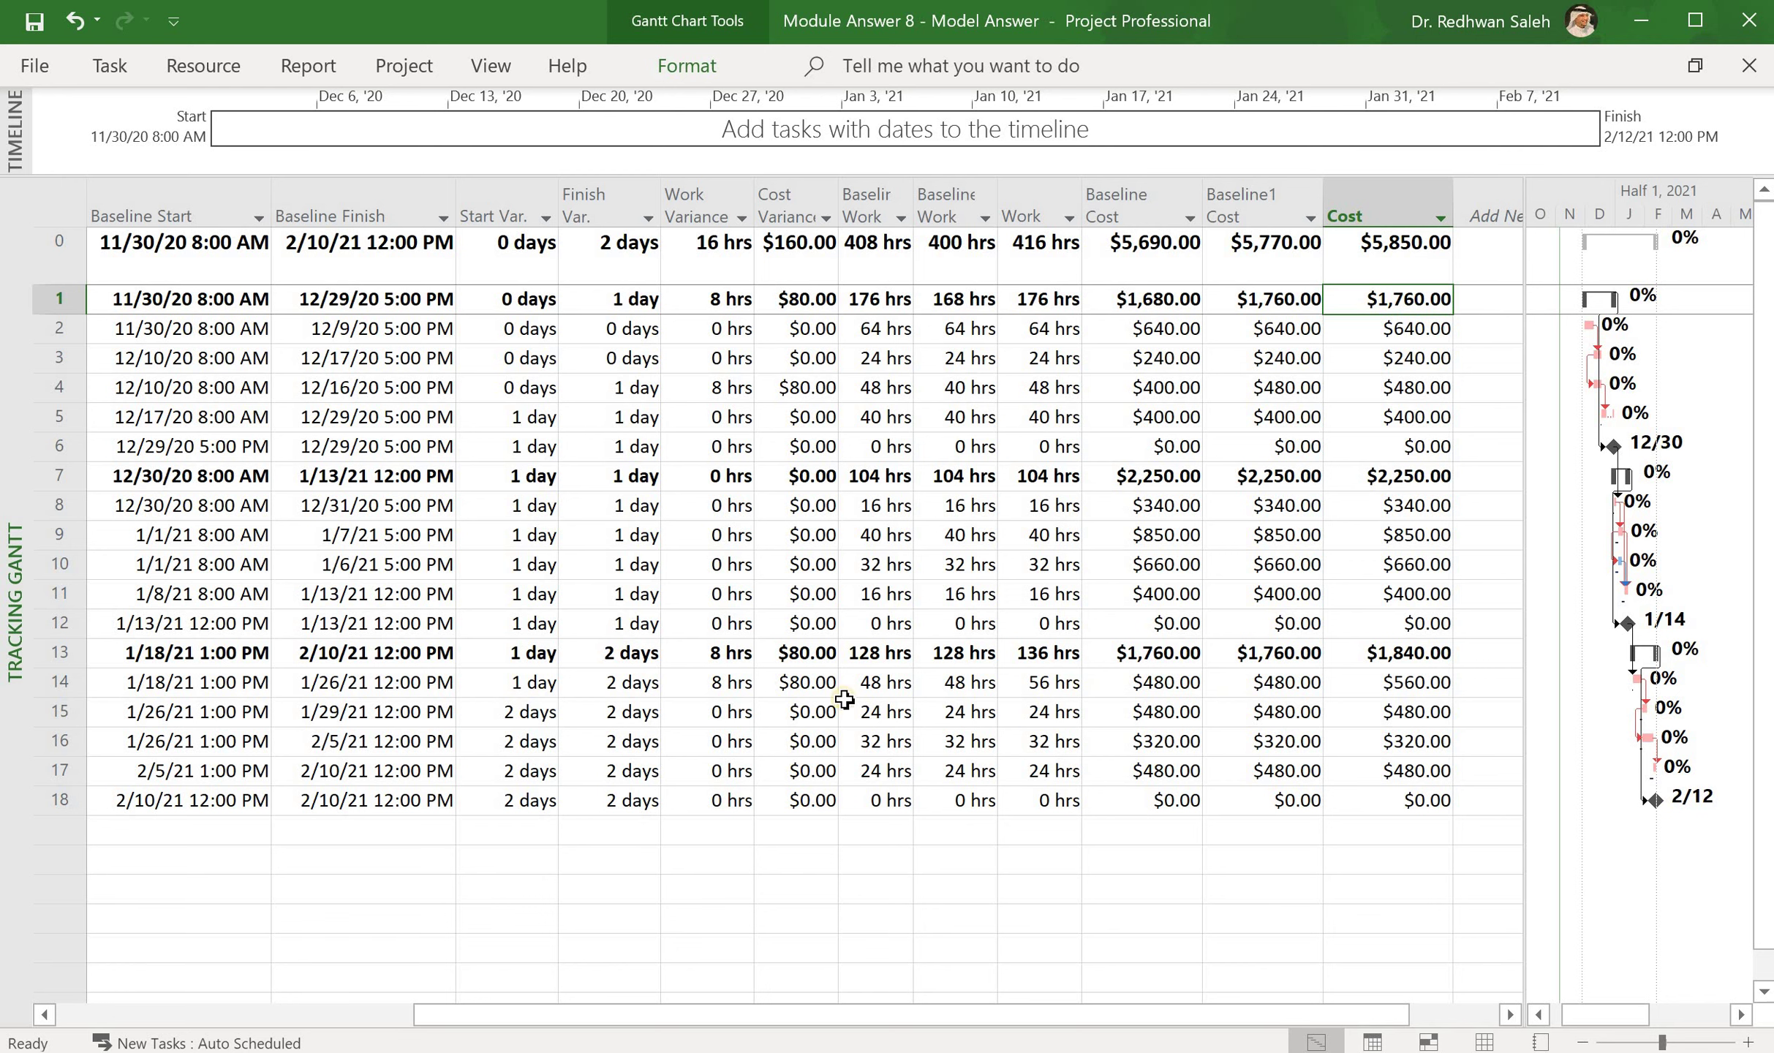
- Examine the cost variance of task 14 and compare the two baseline work columns with the Work column
left_click(804, 683)
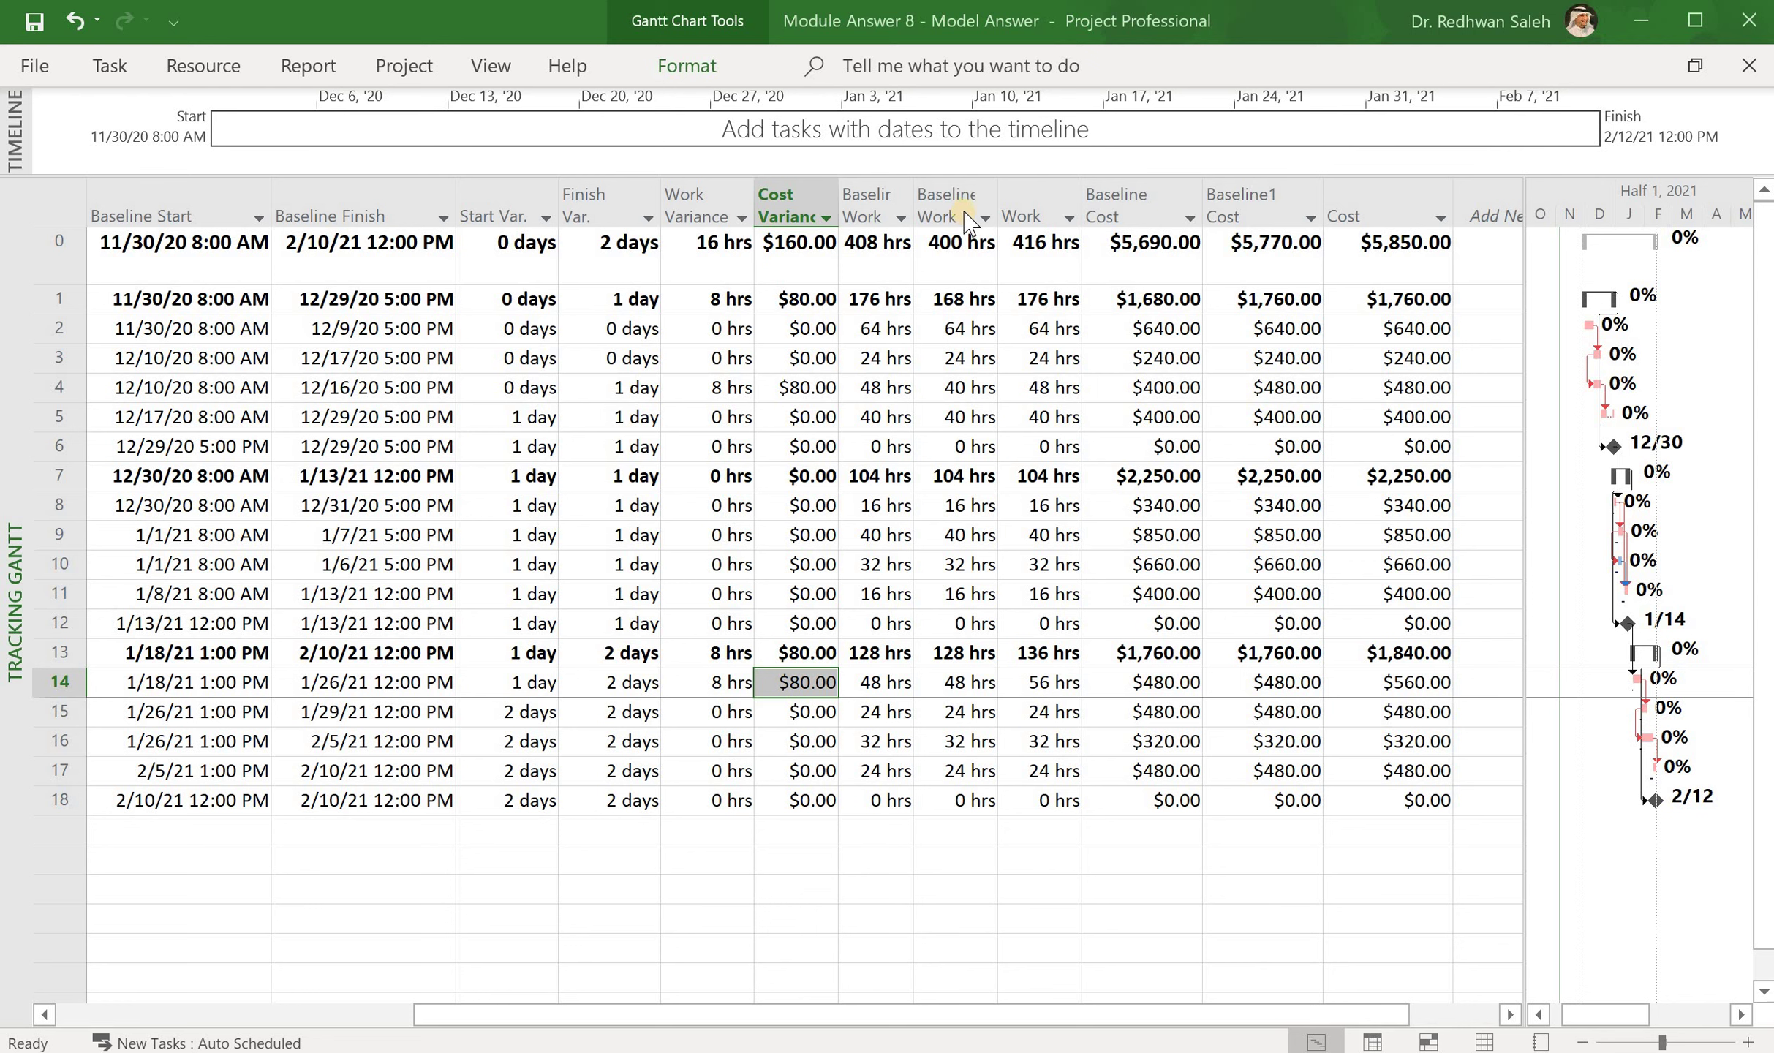
left_click(870, 201)
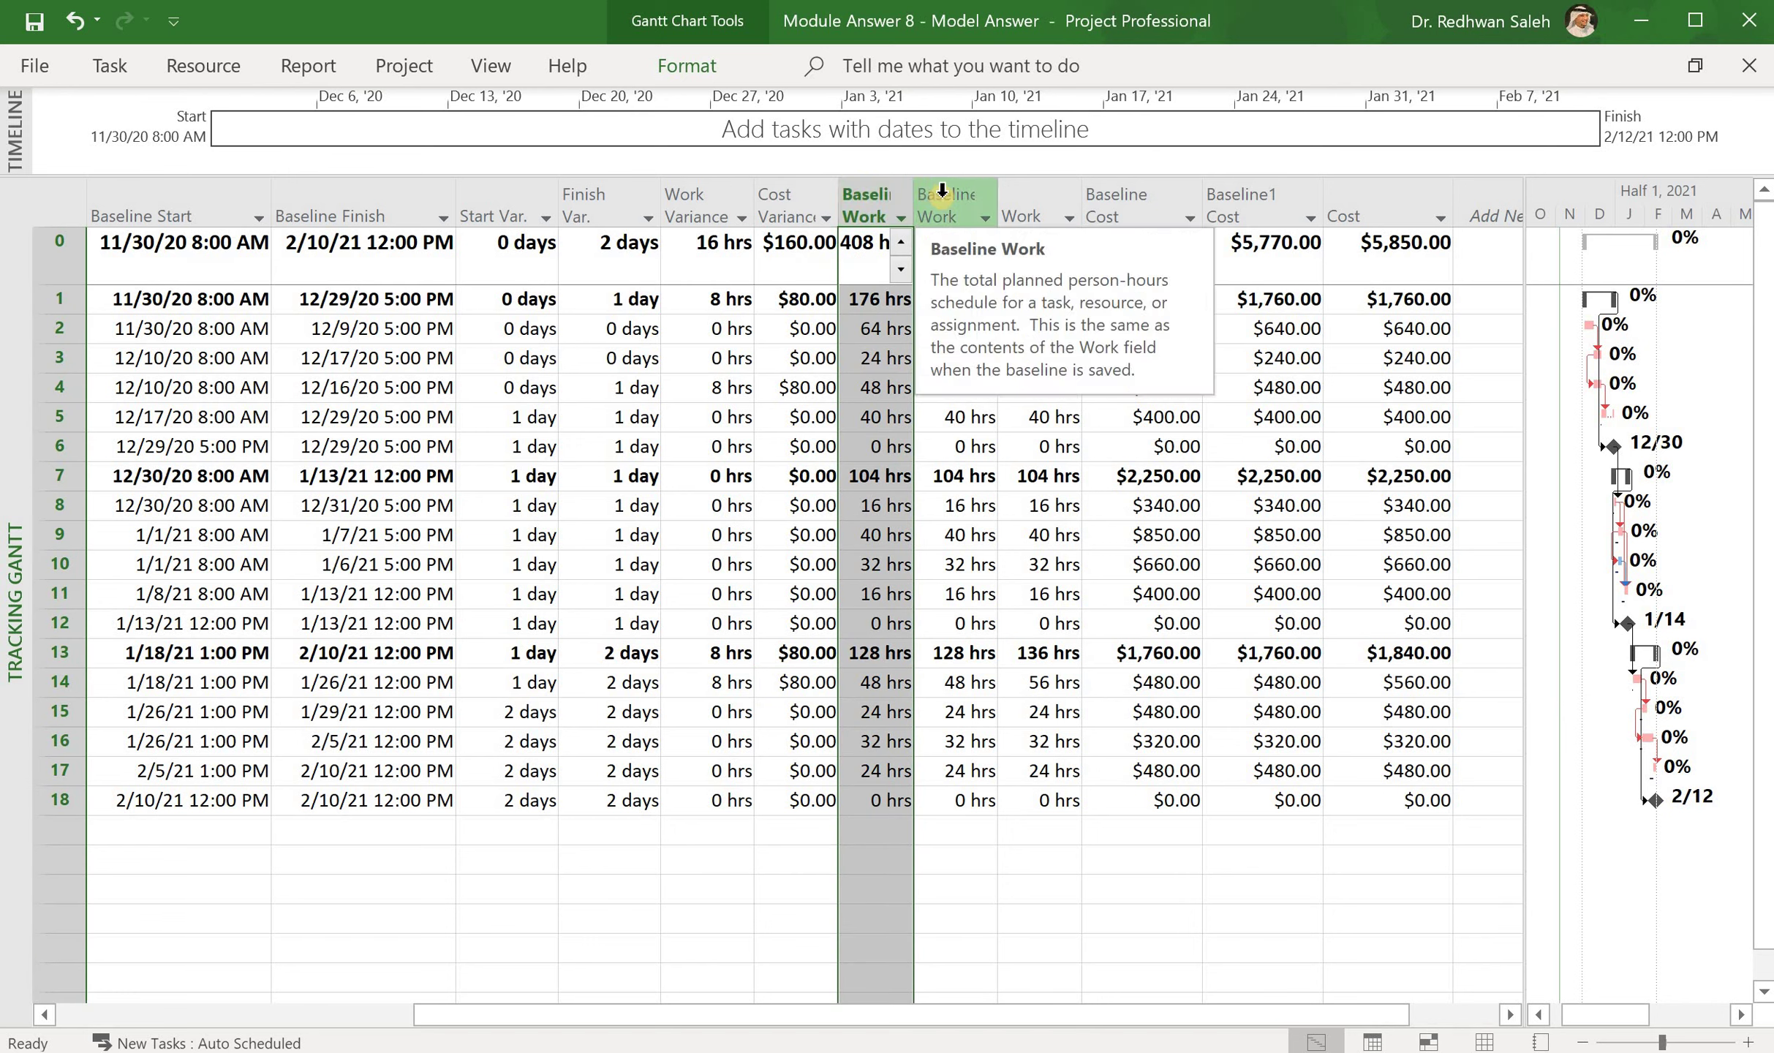
left_click(942, 192)
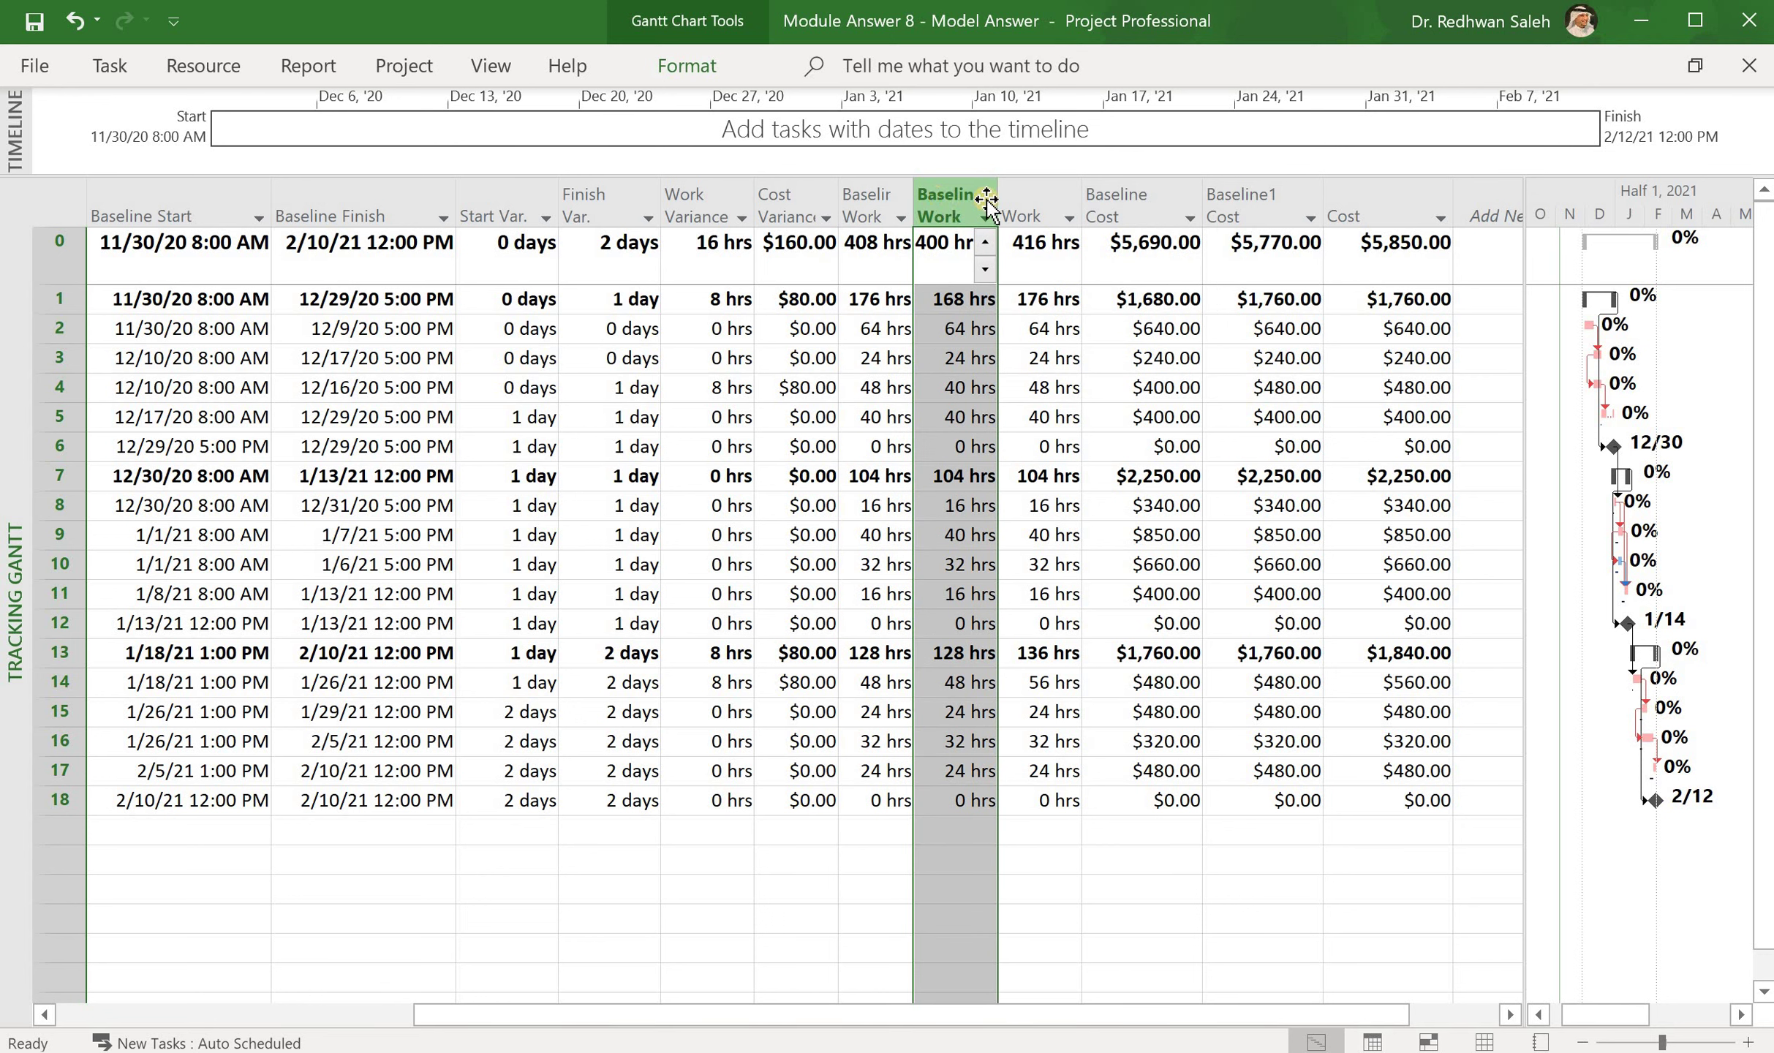
left_click(1027, 207)
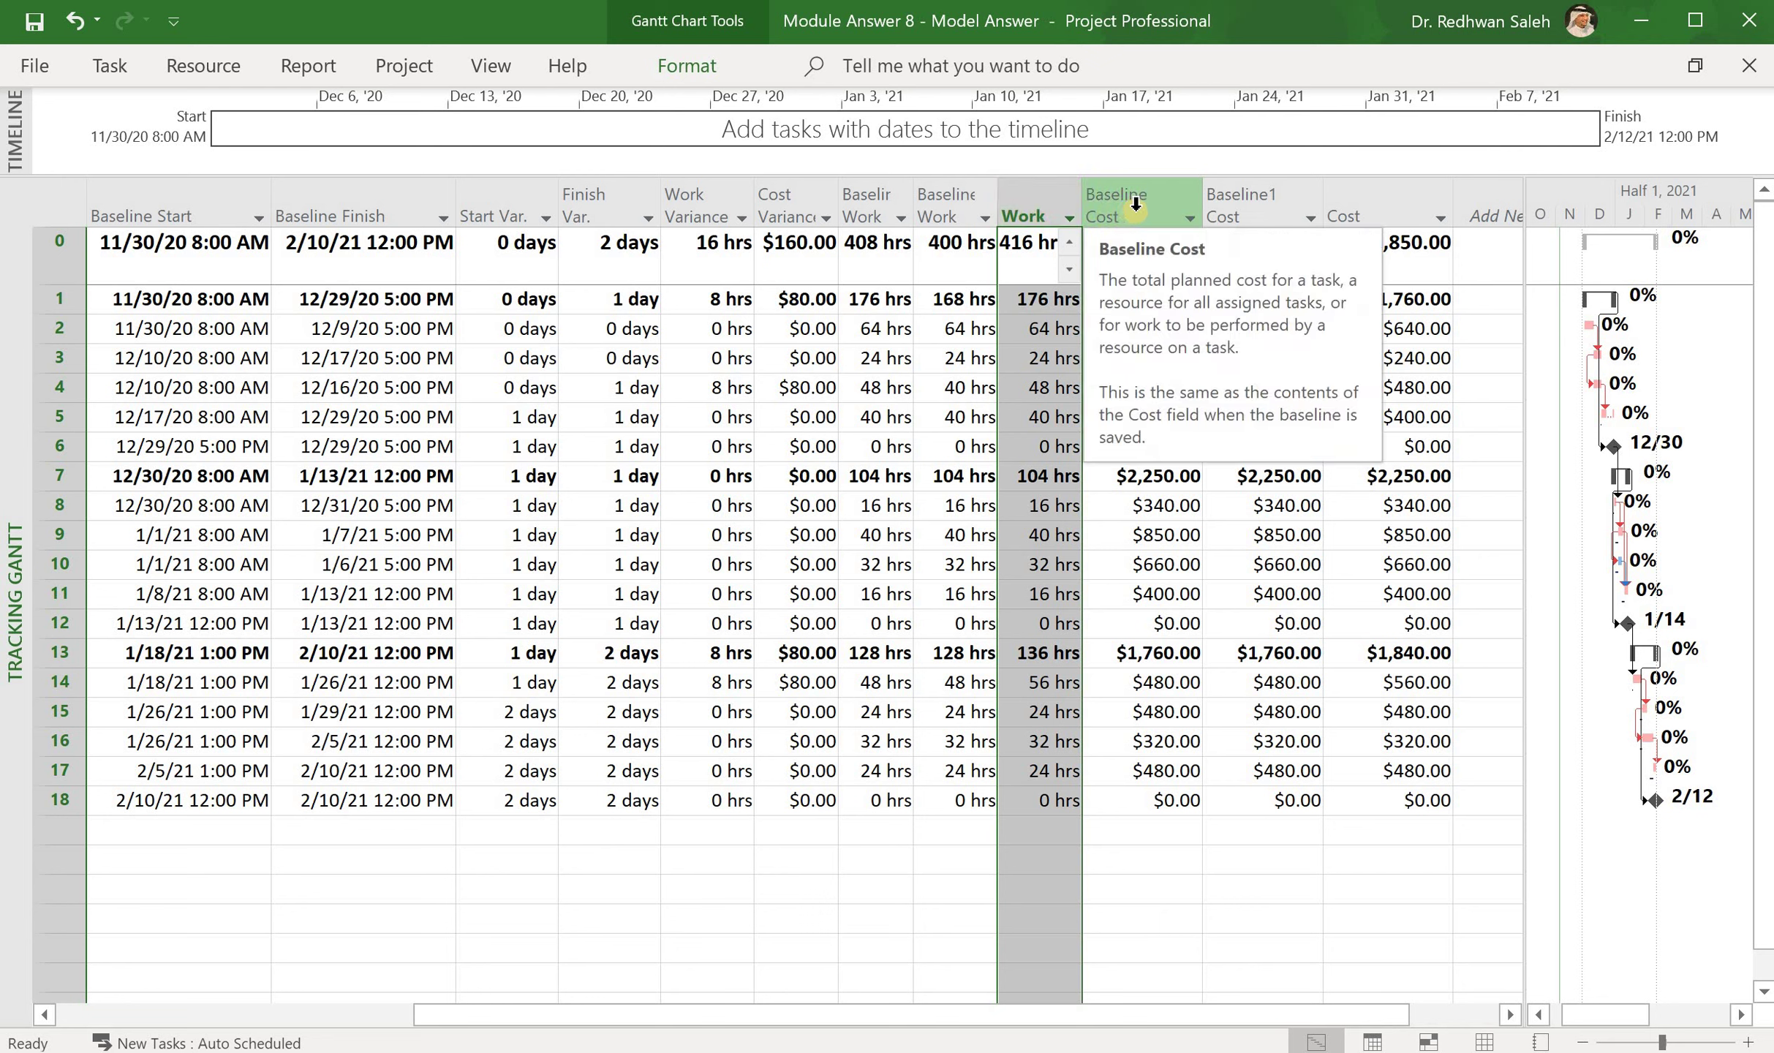
- Narrow the Cost column further so it just fits its dollar amounts
left_click(1352, 214)
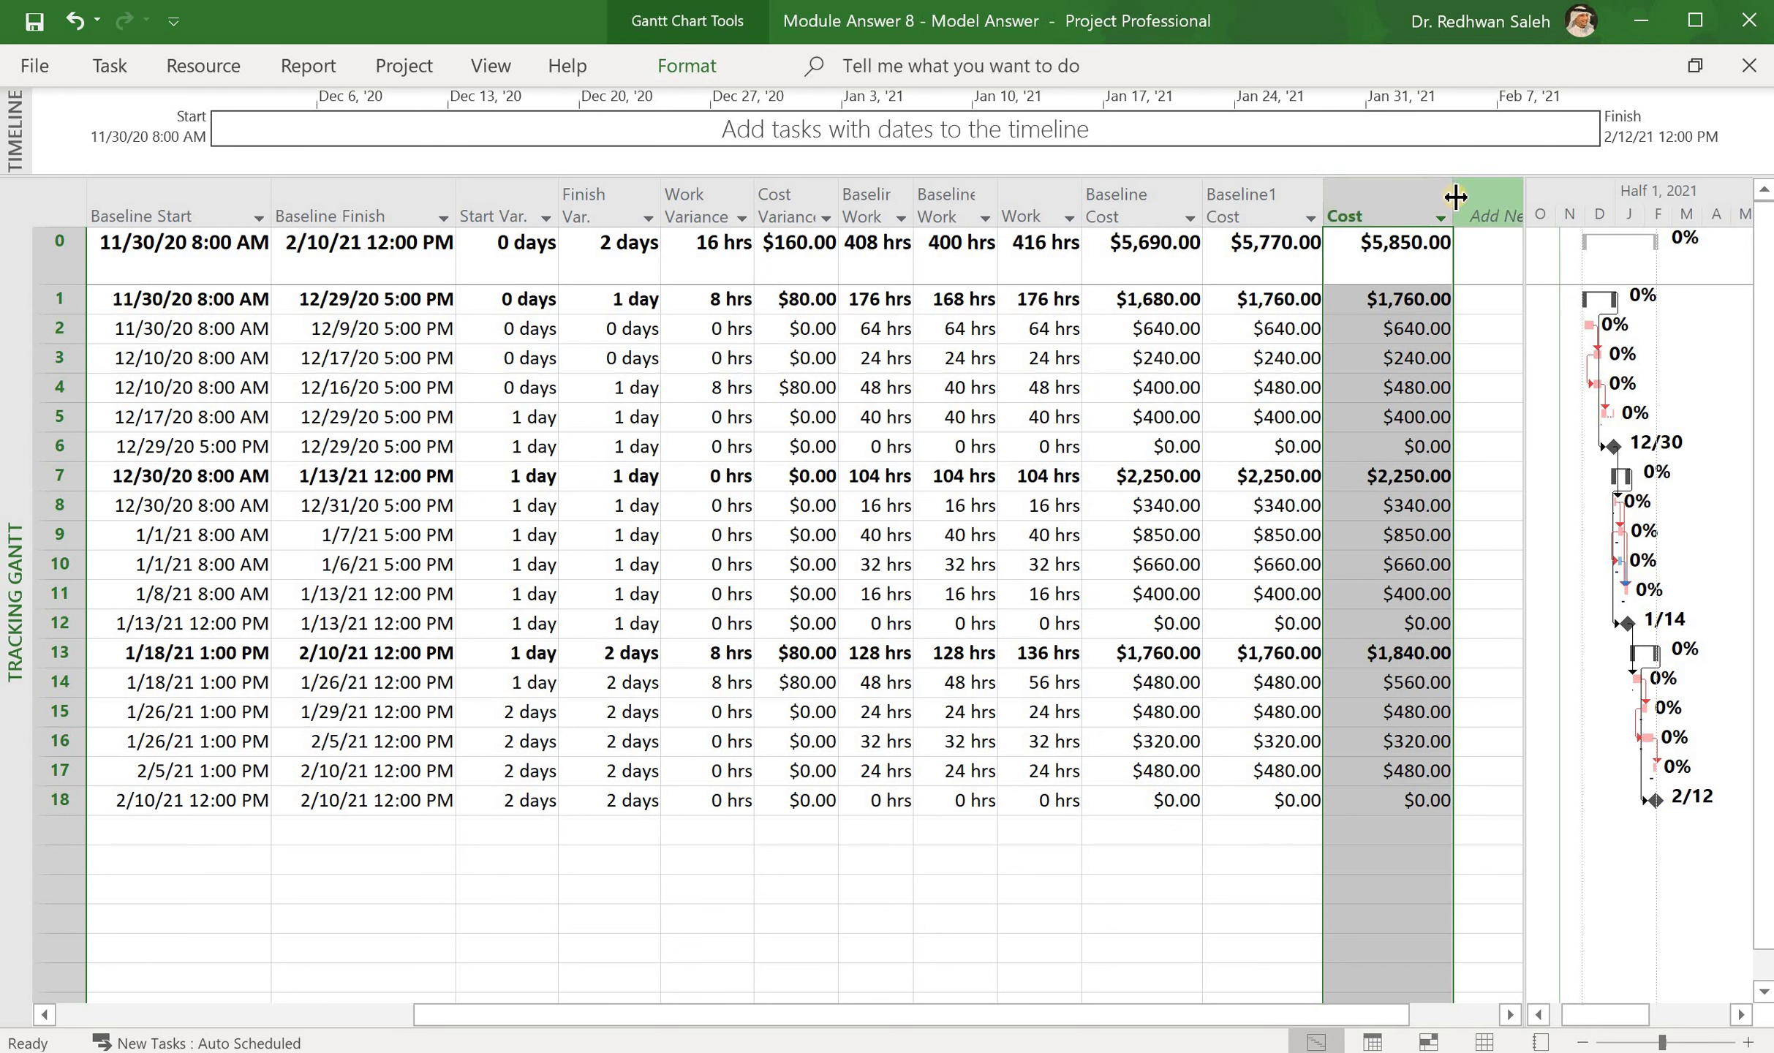
left_click_drag(1437, 197, 1427, 197)
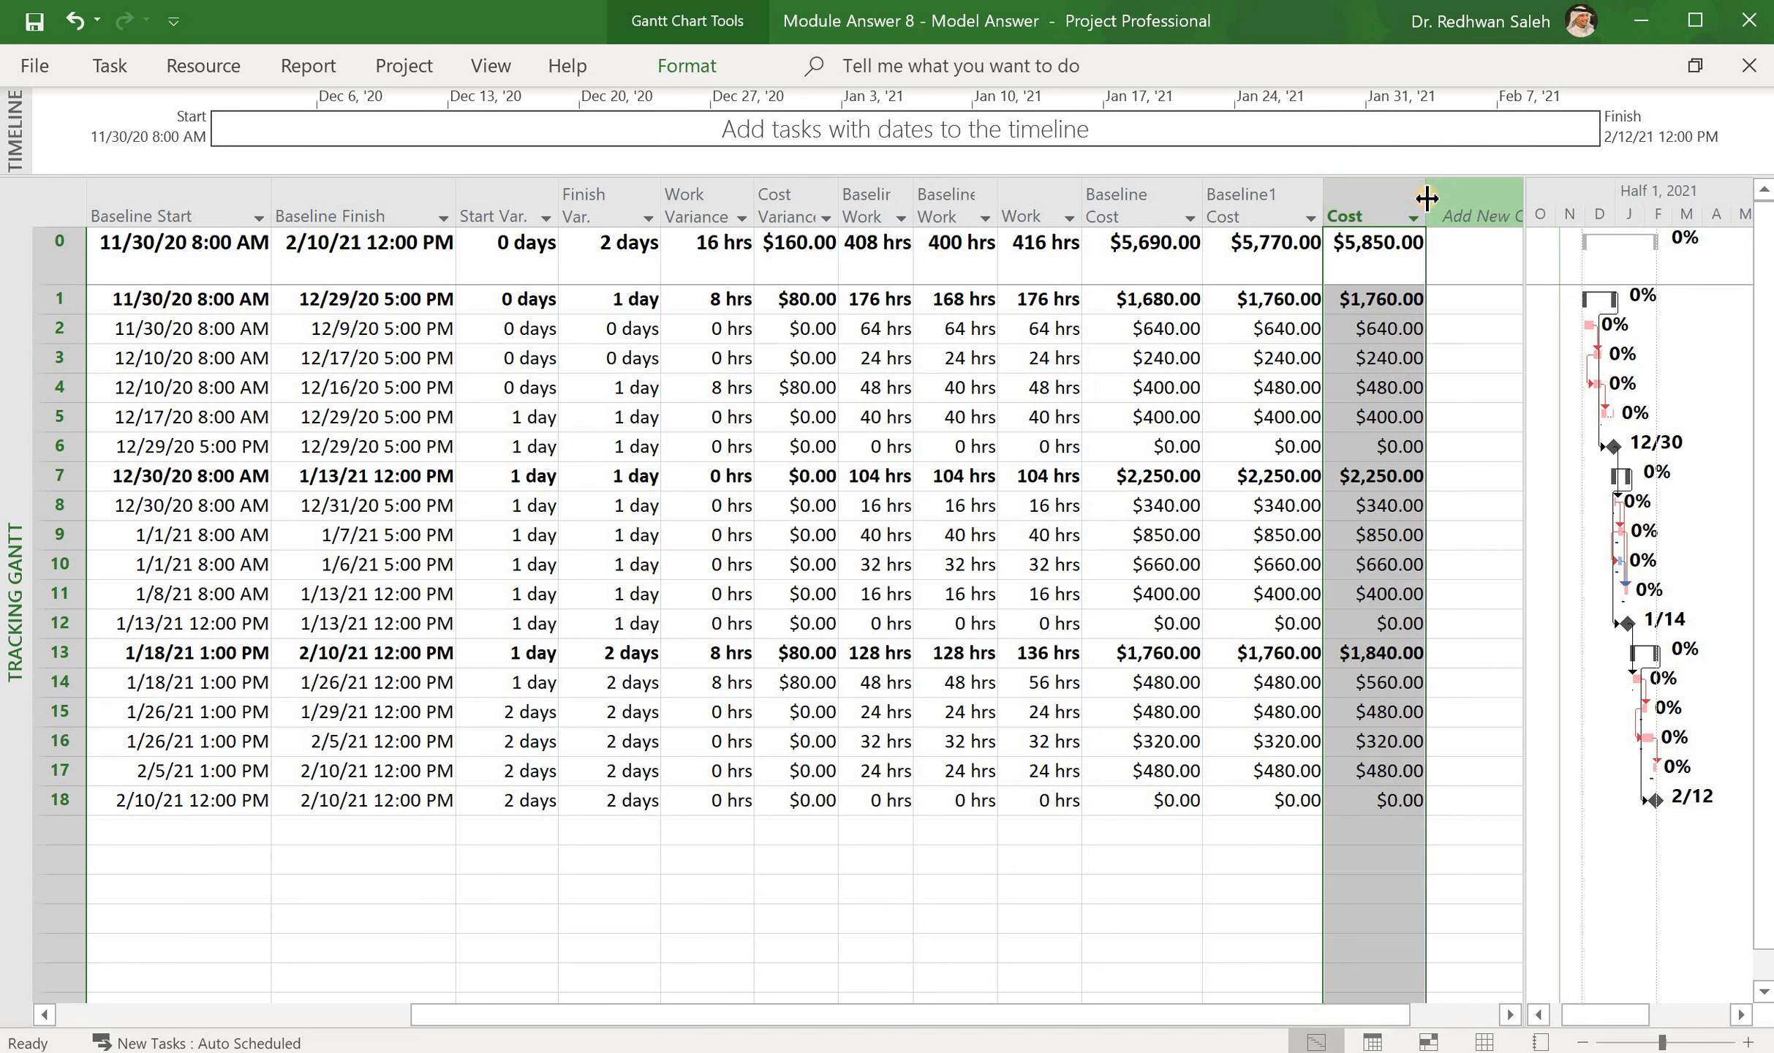